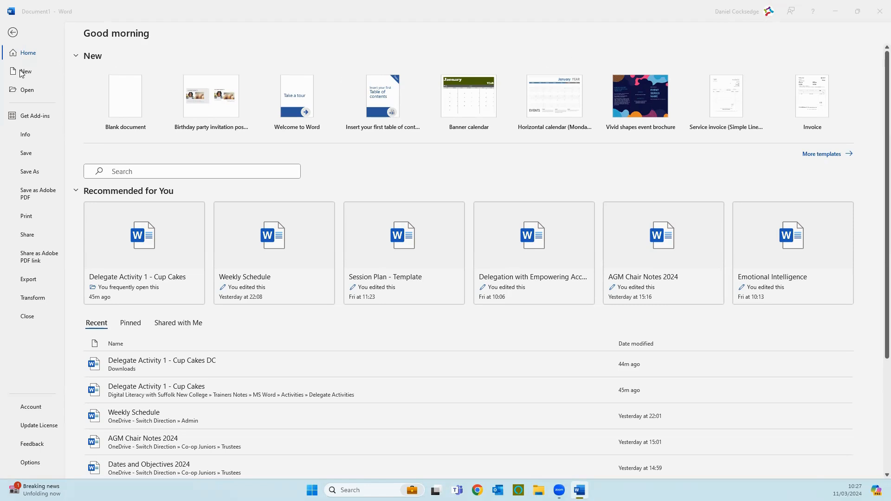
- Create a new blank document and look through its preset page margins
click(129, 95)
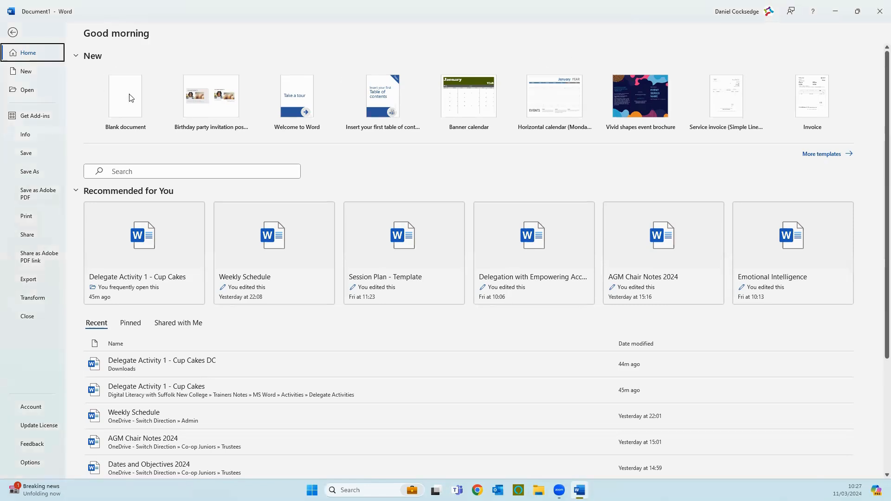
click(130, 97)
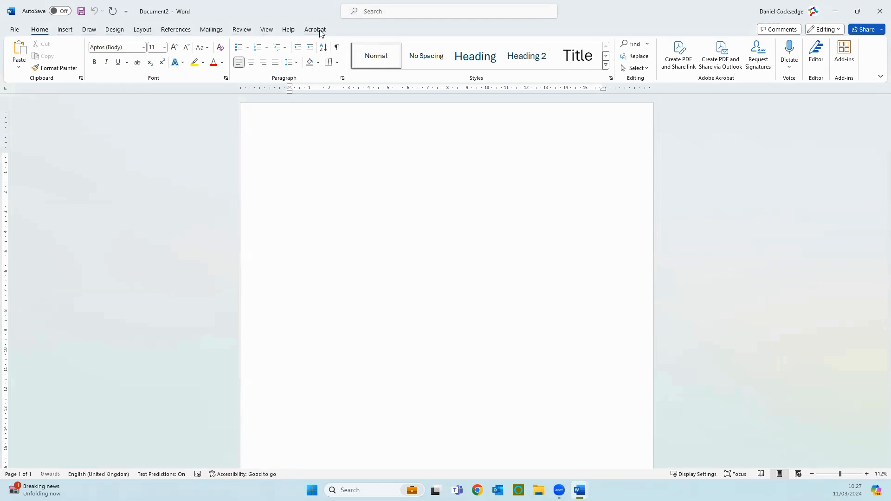
click(144, 31)
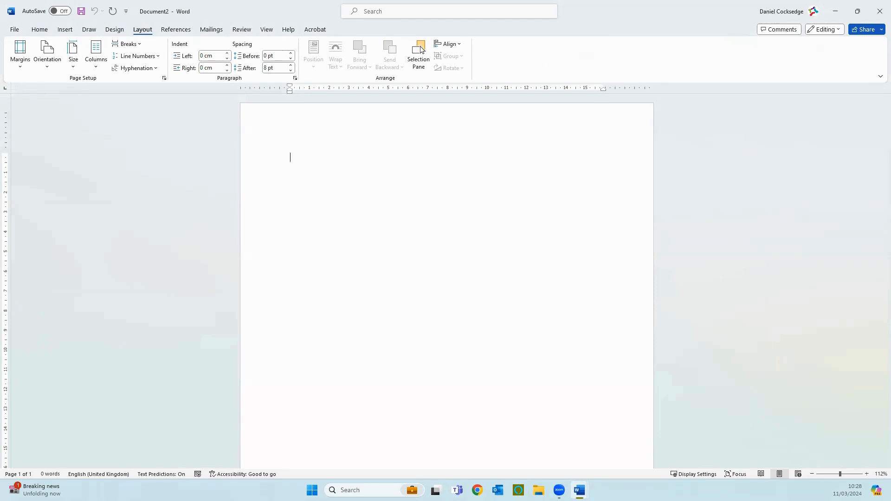
click(23, 60)
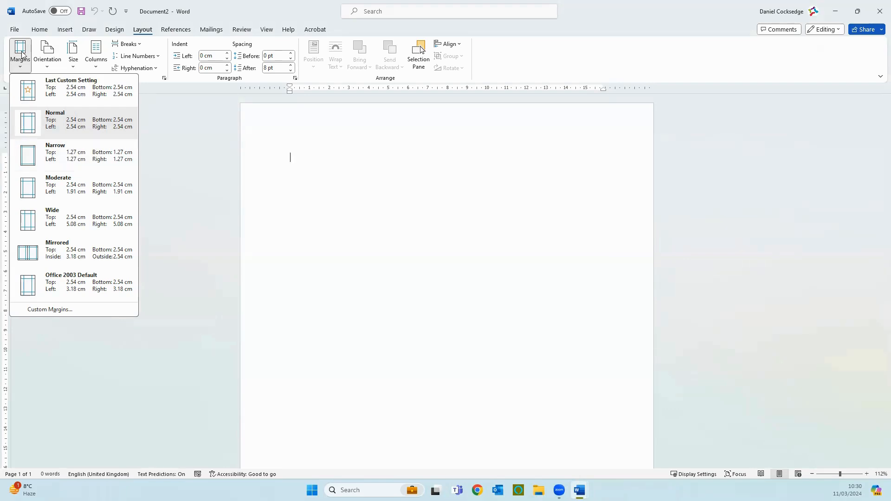
- Try the landscape page orientation, zoom out to see the whole page, and switch back to portrait
click(46, 54)
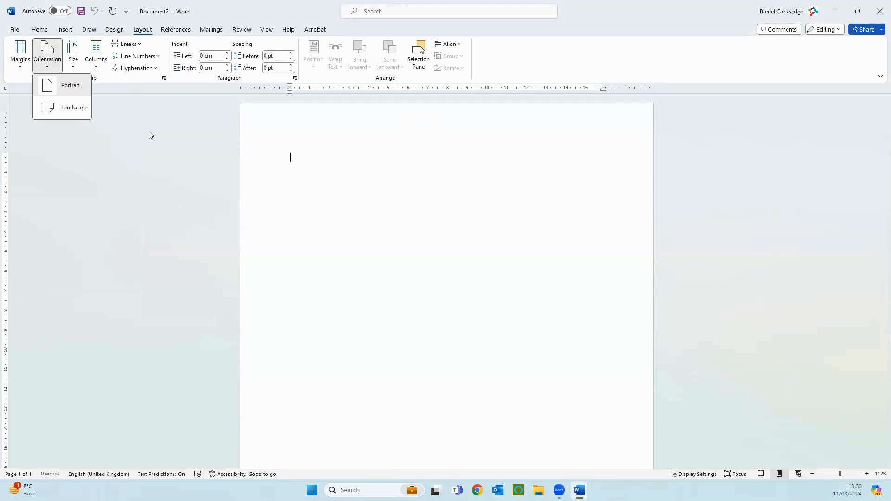
click(56, 114)
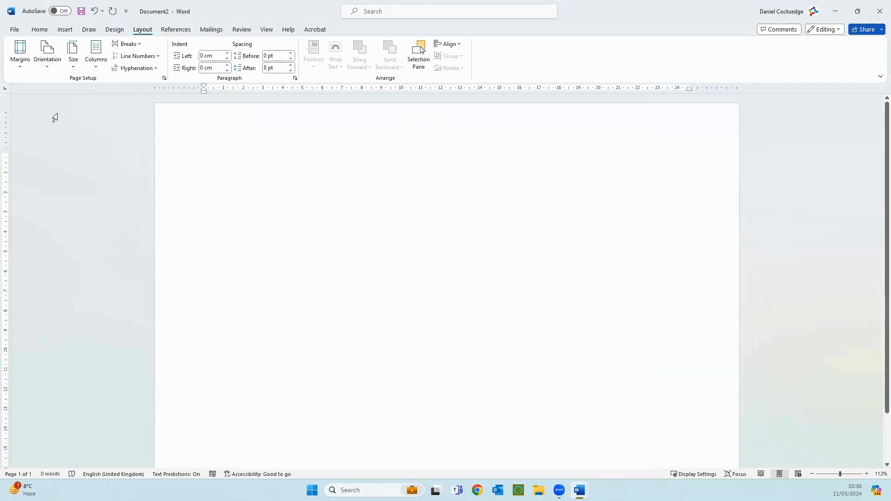
ctrl+scroll(232, 201, down, 1)
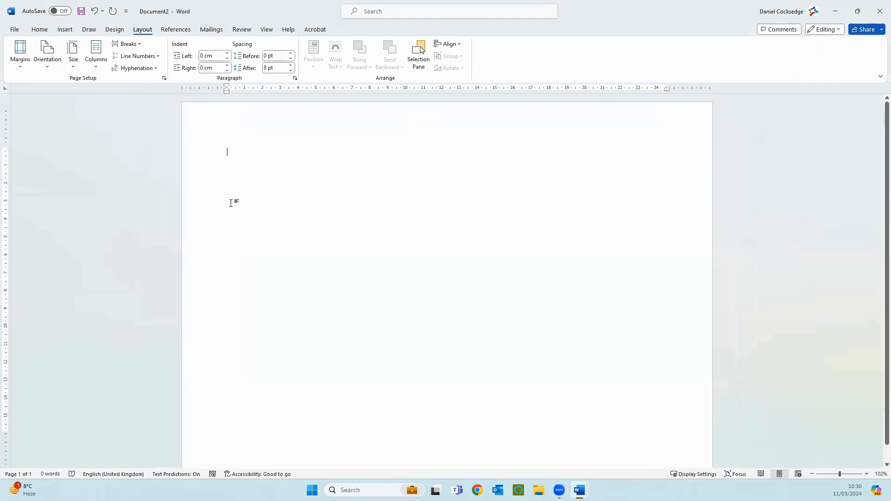
ctrl+scroll(231, 203, down, 1)
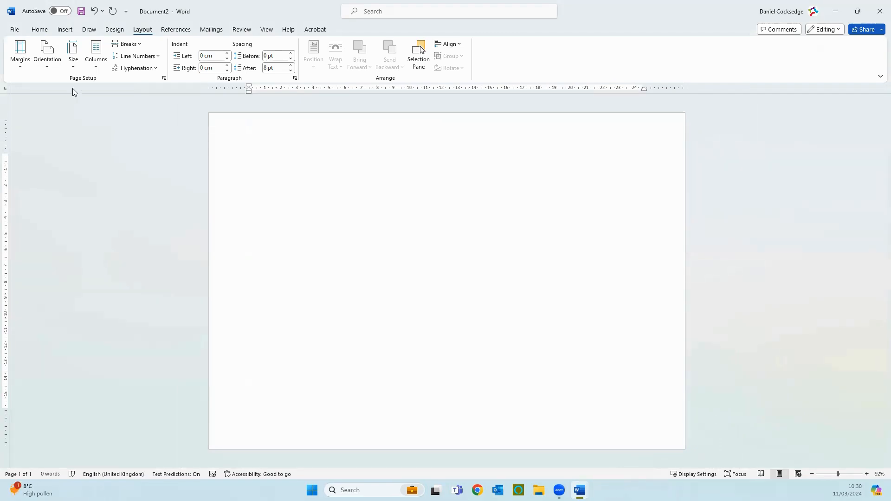
click(55, 68)
click(65, 85)
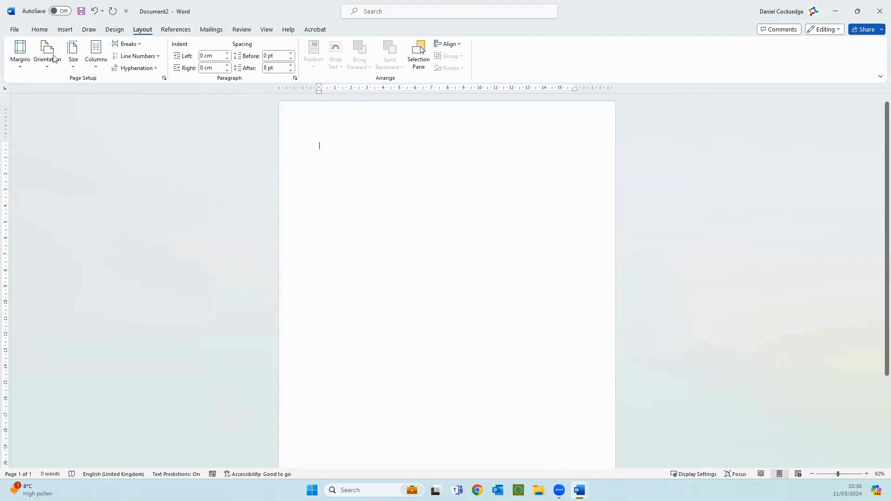
- Look through the available paper sizes and set the page orientation to landscape
click(78, 70)
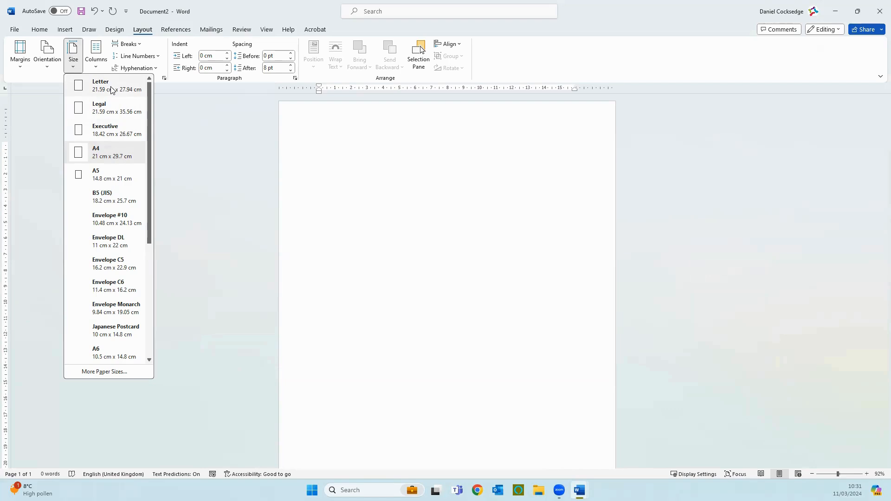
drag(146, 229, 144, 378)
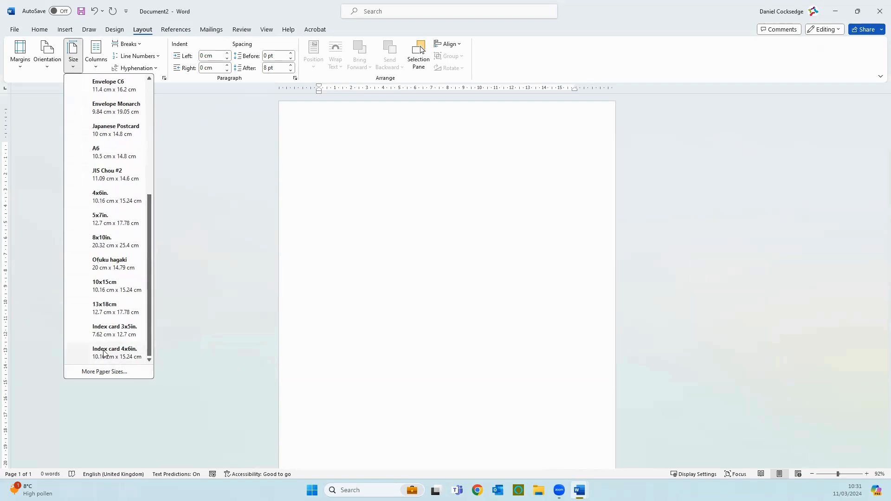
scroll(95, 115, up, 5)
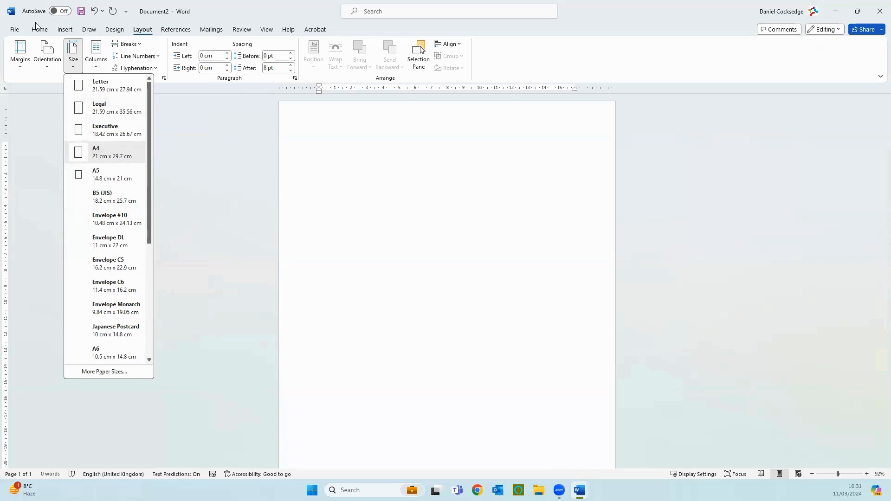
click(47, 60)
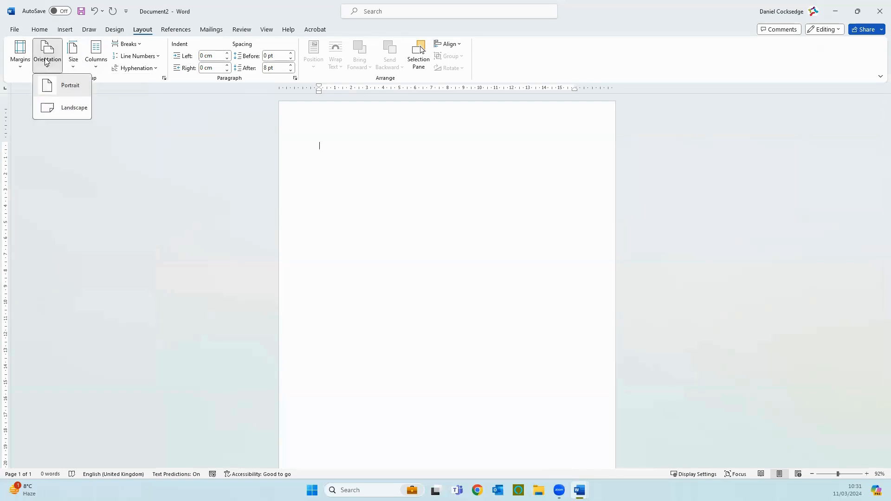
click(49, 108)
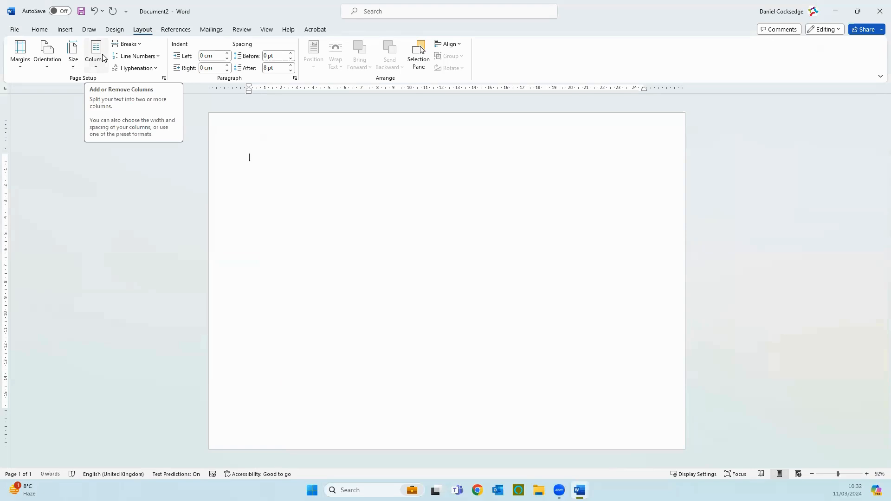
- Show the formatting marks and fill the page with empty paragraphs down to its last line
click(40, 31)
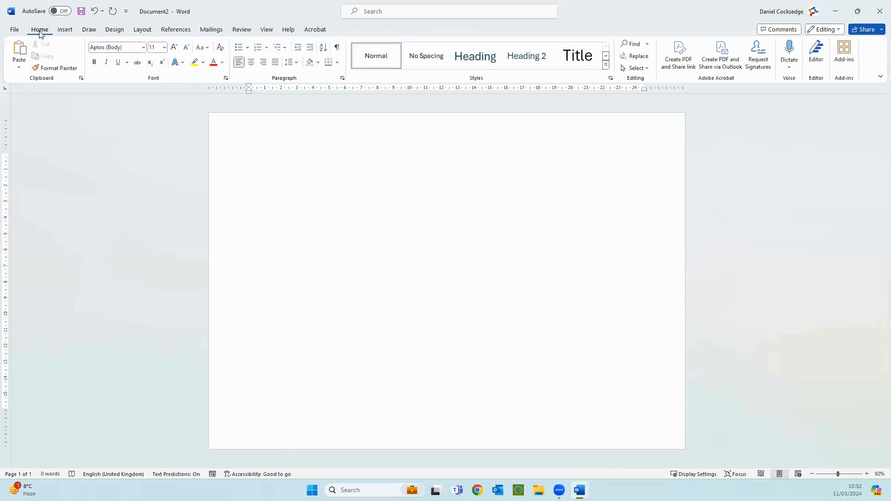
click(338, 47)
key(Return)
key(Return)
key(Return)
key(Return)
key(Return)
key(Return)
key(Return)
key(Return)
key(Return)
key(Return)
key(Return)
key(Return)
key(Return)
key(Return)
key(Return)
key(Return)
key(Return)
key(Return)
key(Return)
key(Return)
key(BackSpace)
- Lay out the page in two columns with the cursor on its first line
click(144, 30)
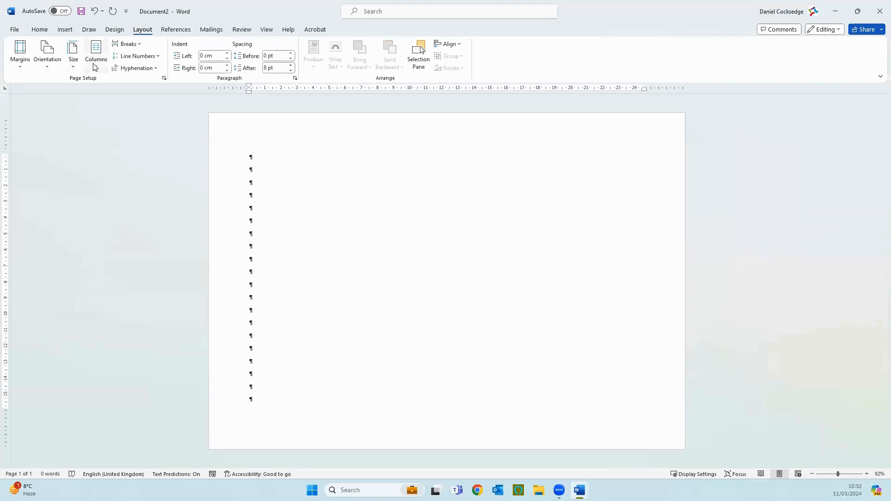
click(258, 157)
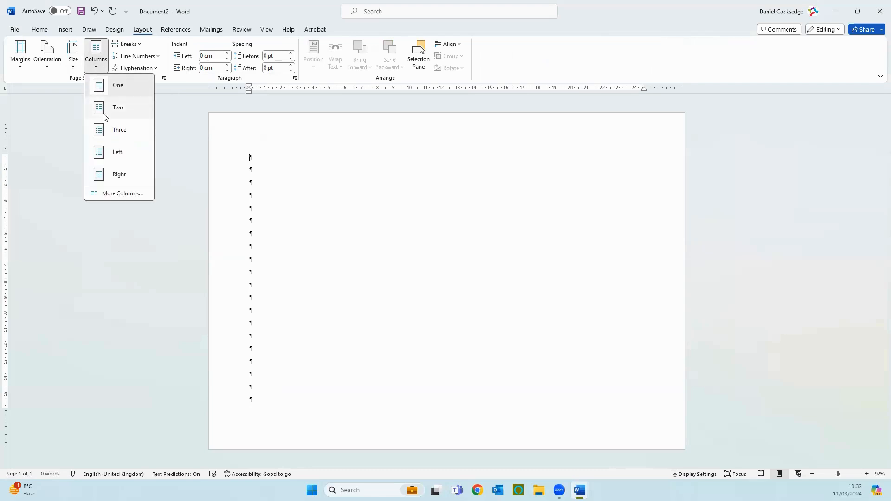
click(104, 117)
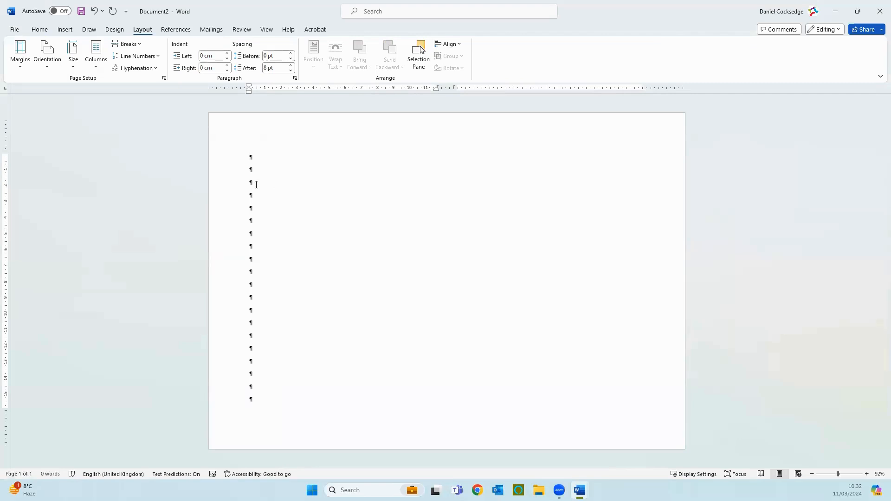
- Add empty paragraphs after the last line of the first column to extend the text into the second column
click(270, 399)
key(Return)
key(Return)
key(Return)
key(Return)
key(Return)
key(Return)
key(Return)
key(Return)
key(Return)
key(Return)
key(Return)
key(Return)
key(Return)
key(Return)
key(Return)
key(Return)
key(Return)
- Enter the placeholder text "dhdhahiidhaihdaidha" on the first column's first line and "adjajdjoadoadojoojoadjo" on its seventh line
click(275, 154)
text(dhdhahiidhaihdaidha)
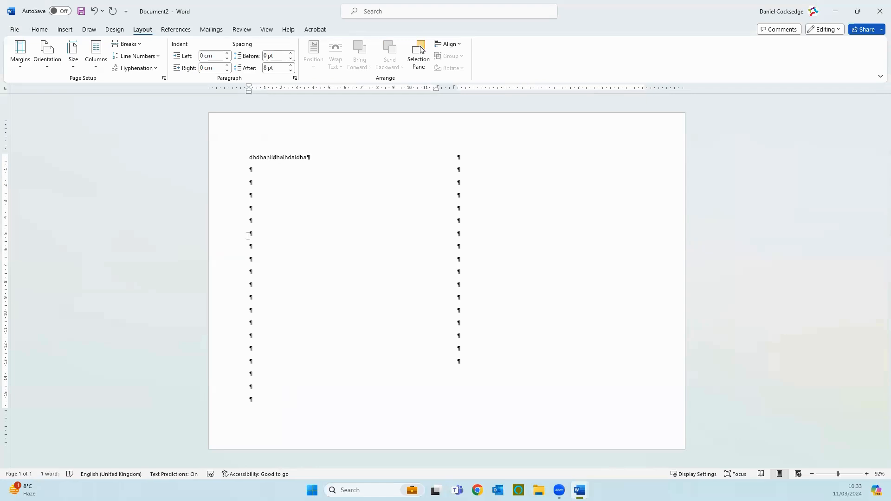
click(321, 231)
text(adjajdjoadoadojoojoadjq)
- Insert a stock image found with "cake", the decorated cake on a red tartan cloth, beneath the first column's text
click(283, 276)
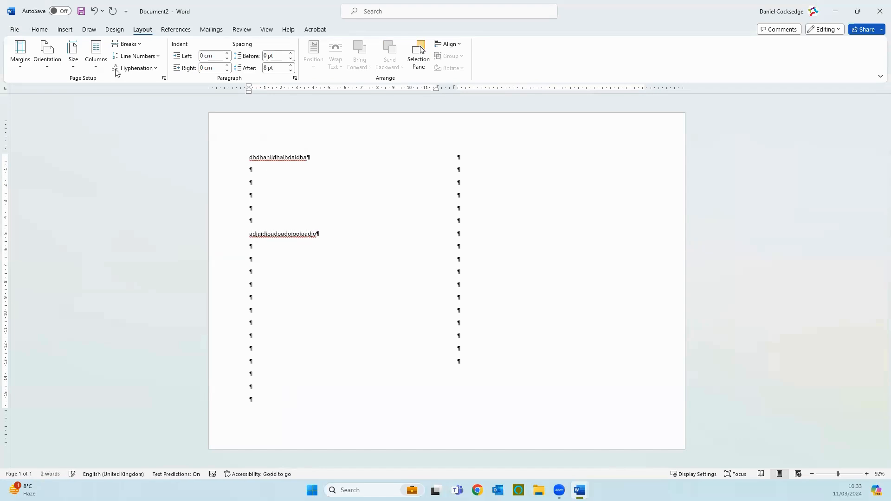
click(69, 30)
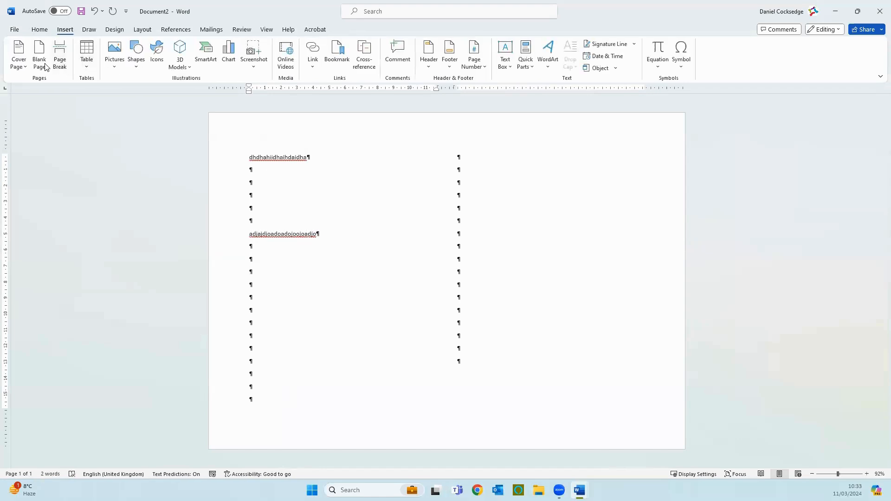
click(114, 62)
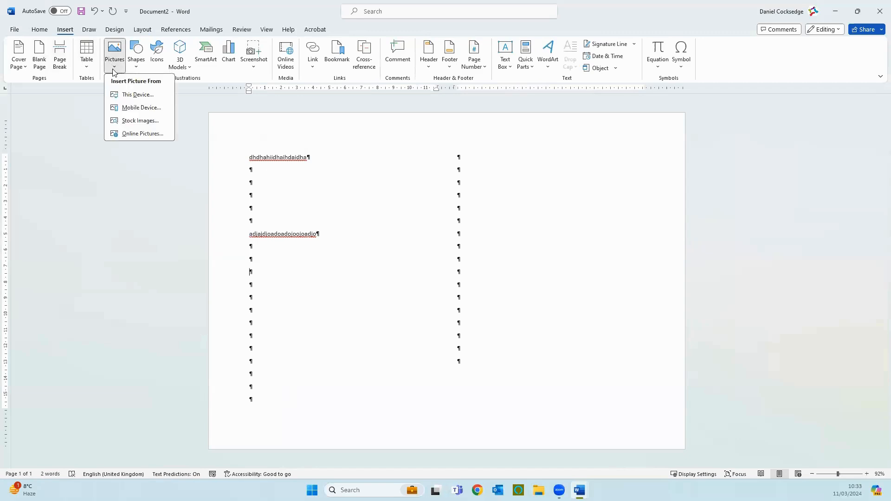
click(134, 121)
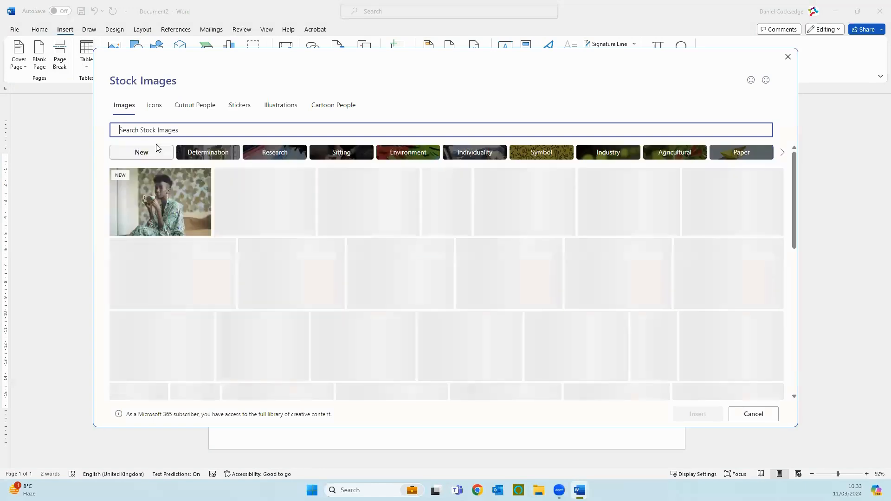
text(cake)
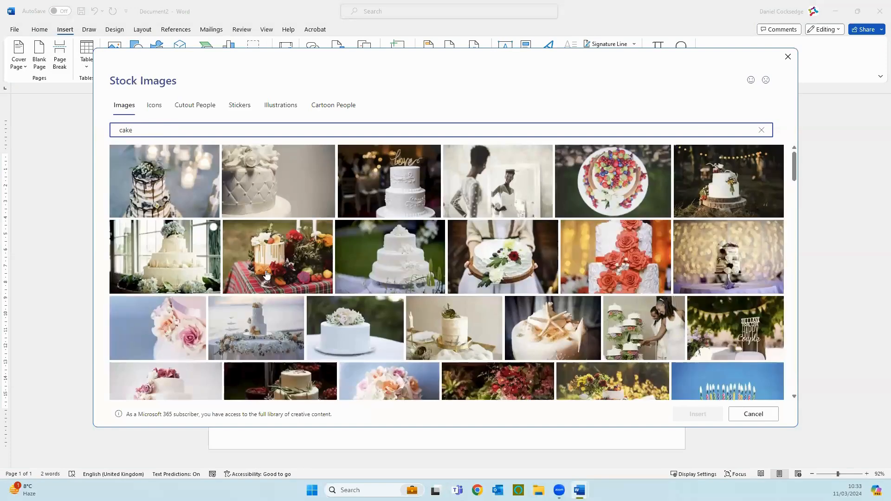
click(298, 262)
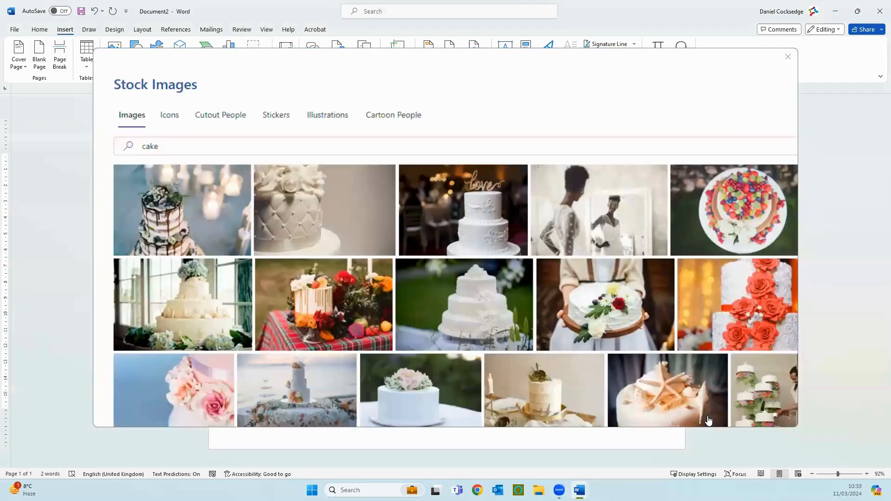
click(708, 419)
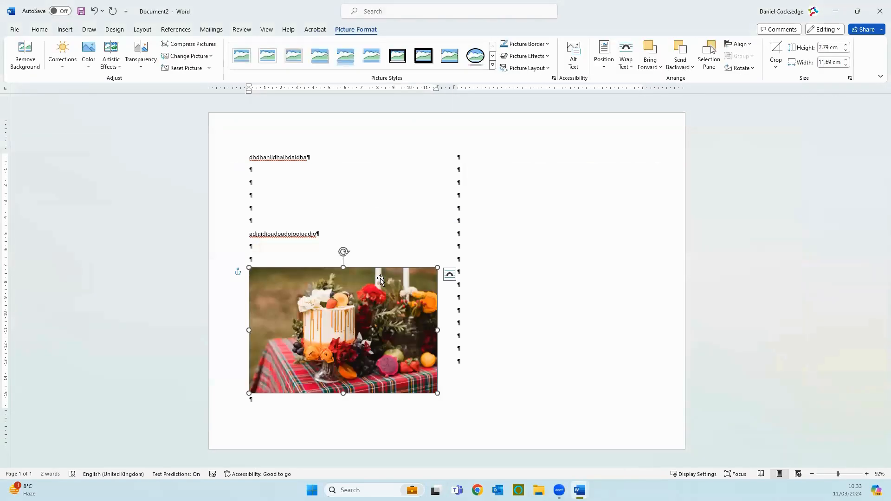
- Enter placeholder text "vjbjbjcbzjxjvbzxjv" at the top of the second column and "zvzbjxvbjzxbvjzbxvjzbjxvjzxvbzjxbz" on its eighth line
click(487, 156)
text(vjbjb)
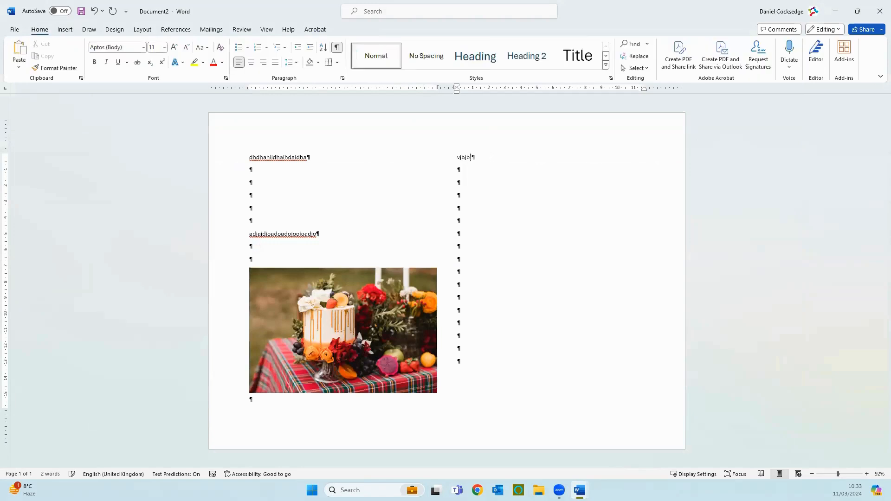
text(jcbzjxjvbzxjv)
click(462, 246)
text(zv)
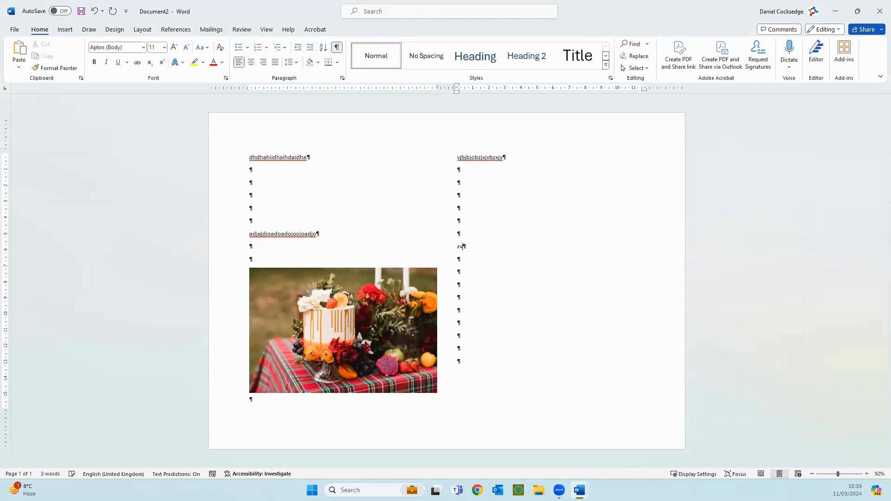
text(zbjxvbjzxbvjzbxvjzbjxvjzxvbzjxbz)
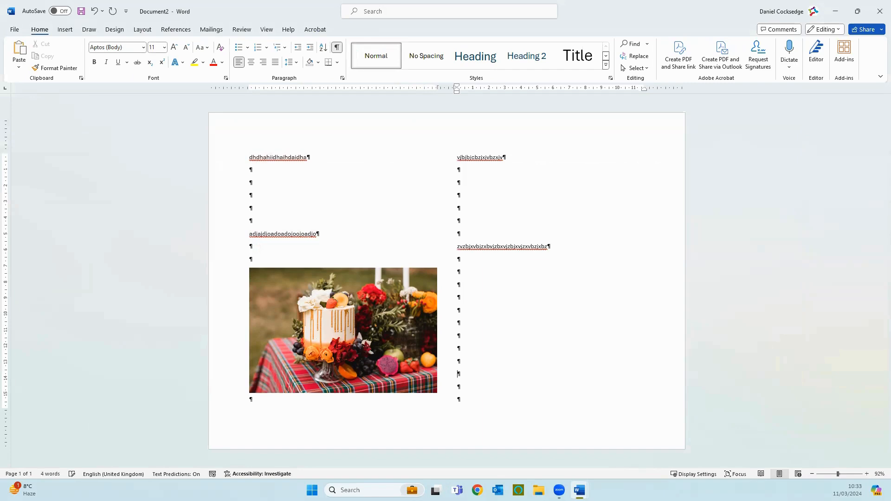
- Add the placeholder lines "nvksvnksdkvnsdv" and "sdnvnsdvojosdjv" below the first line of the first column
right_click(282, 163)
click(317, 171)
text(nvksvnksdkvnsdv)
key(Return)
text(sdnvnsdvojosdjv)
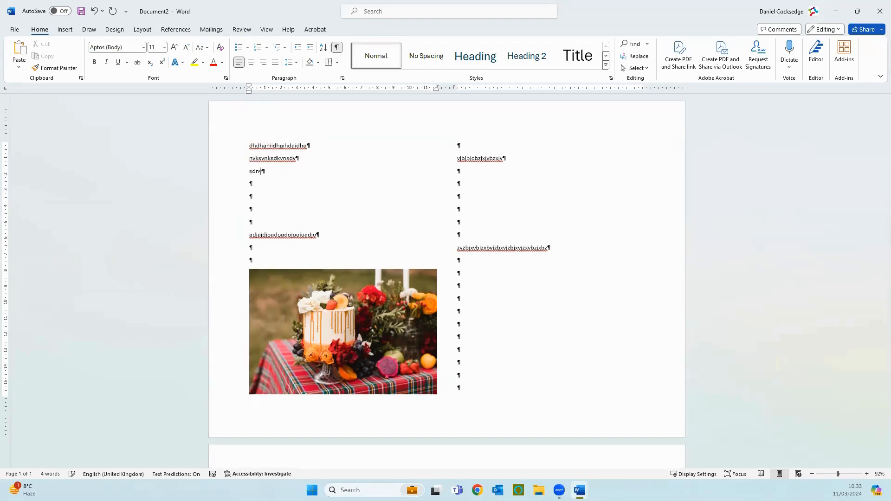
- Add empty paragraphs below the first column's placeholder lines until the cake picture moves into the second column
key(Return)
key(Return)
key(Return)
key(Return)
key(Return)
key(Return)
key(Return)
key(Return)
key(Return)
key(Return)
key(Return)
key(Return)
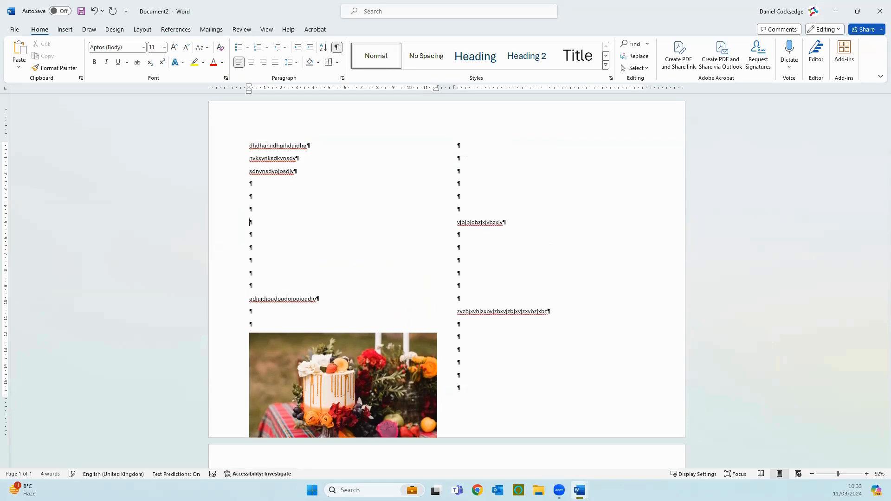
key(Return)
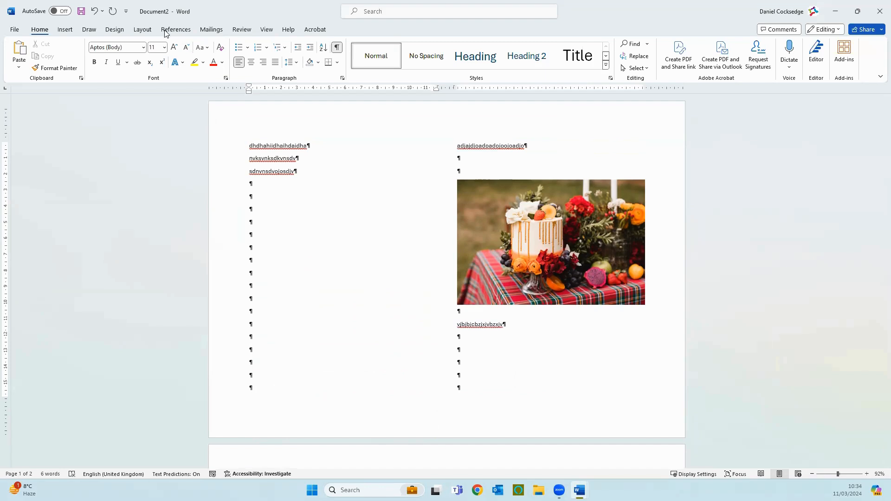
- Change the column layout to the Right preset
click(143, 29)
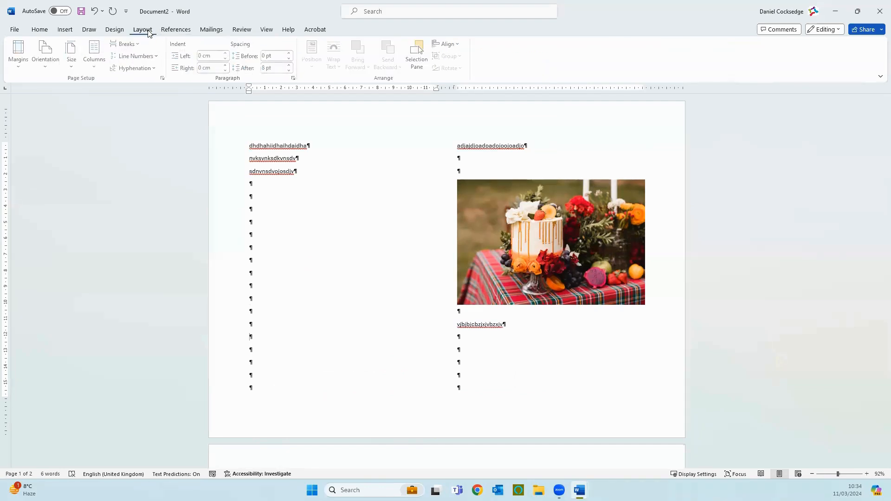
click(97, 60)
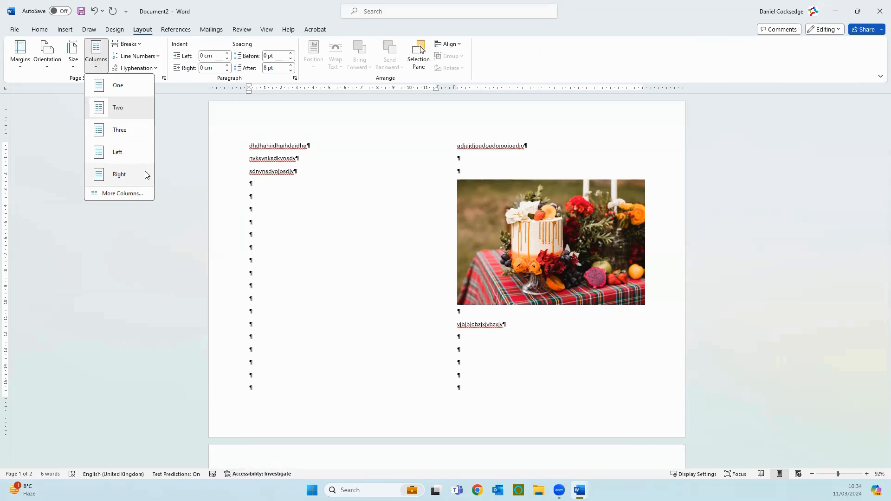
click(120, 174)
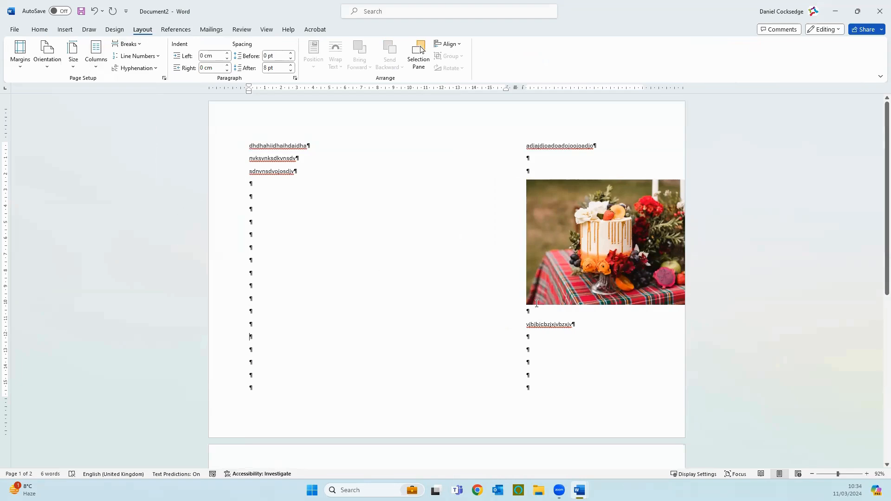
- Remove most of the empty paragraphs above the cake picture so it moves back into the first column
click(537, 164)
key(BackSpace)
key(BackSpace)
key(BackSpace)
key(BackSpace)
key(BackSpace)
key(BackSpace)
key(BackSpace)
key(BackSpace)
key(BackSpace)
key(BackSpace)
key(BackSpace)
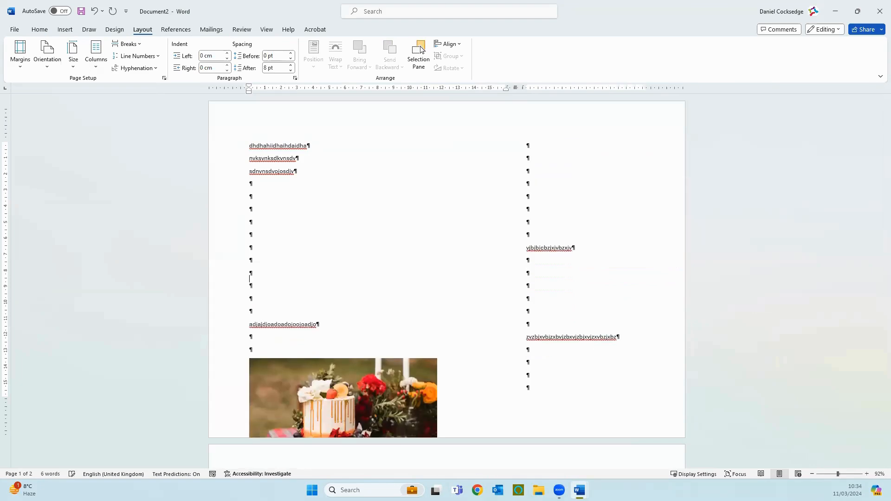
key(BackSpace)
key(BackSpace)
key(BackSpace)
key(BackSpace)
key(BackSpace)
key(BackSpace)
key(BackSpace)
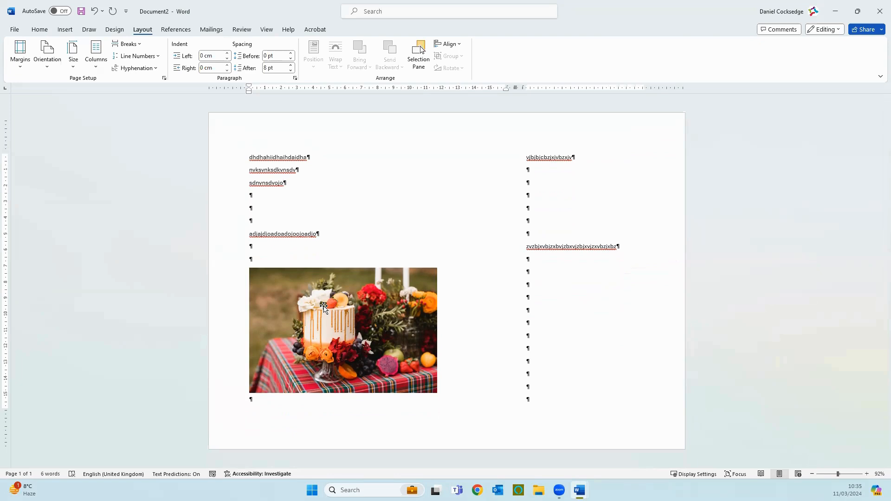
- Select all the placeholder text and the cake picture and delete them, leaving the document empty
click(218, 158)
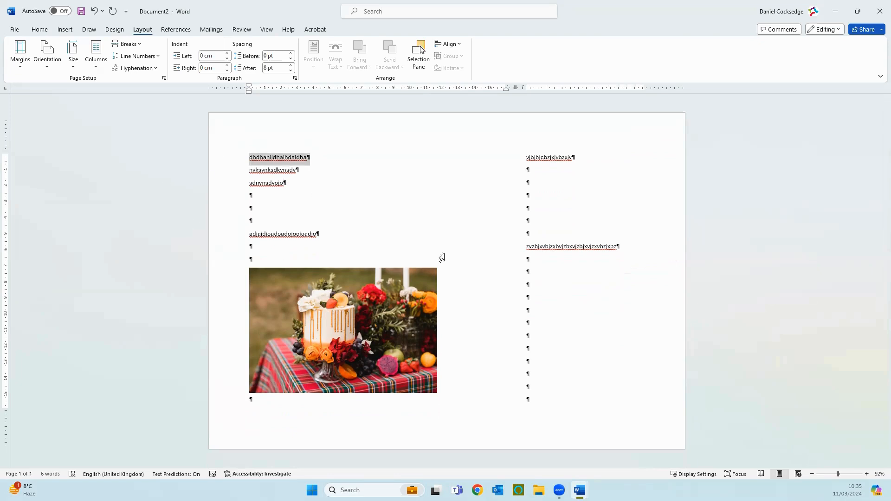
shift+click(593, 412)
key(Delete)
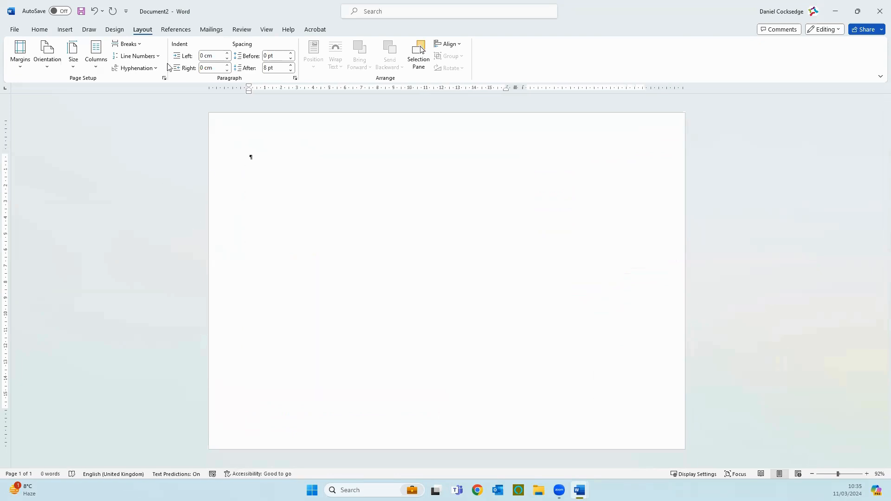
- Set the empty document to a single column and portrait orientation
click(96, 56)
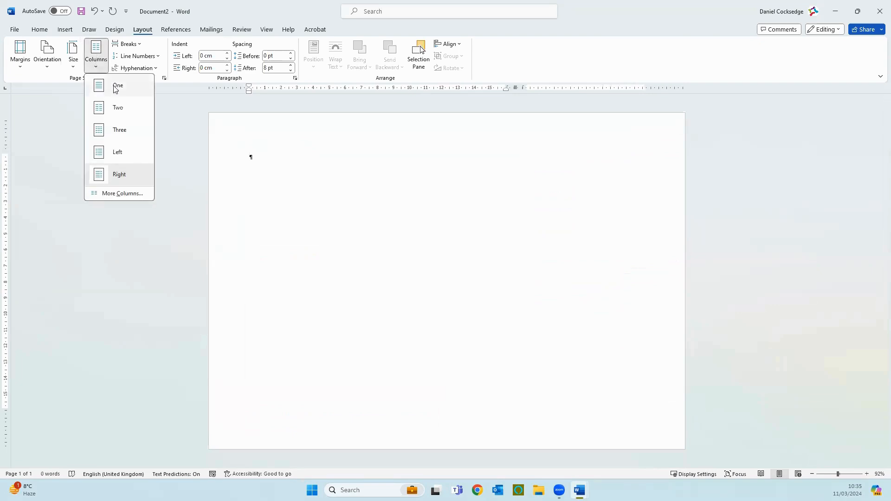
click(113, 86)
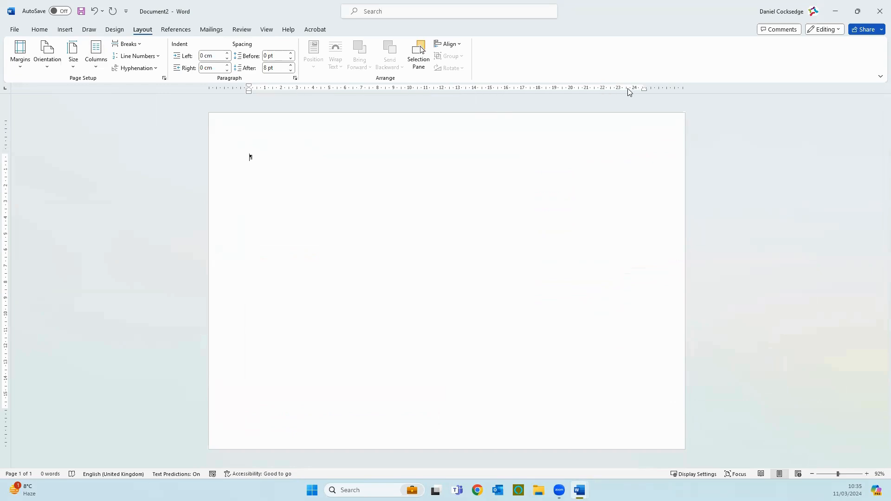
click(56, 65)
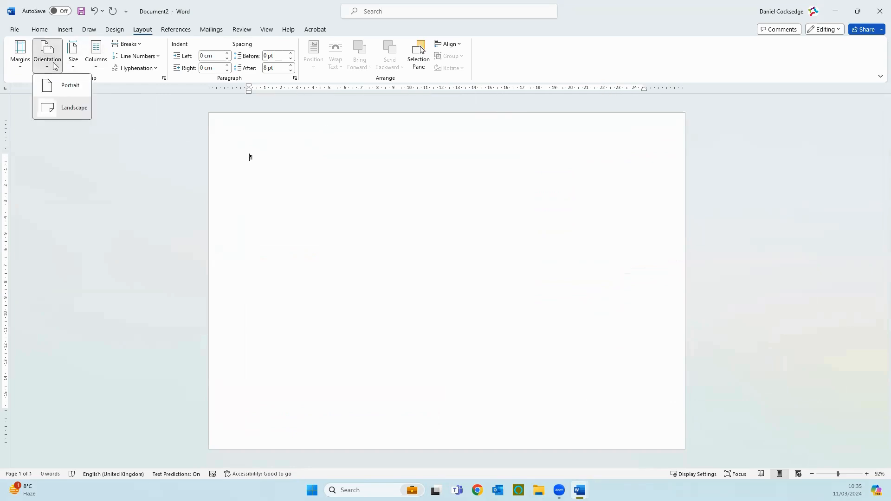
click(56, 86)
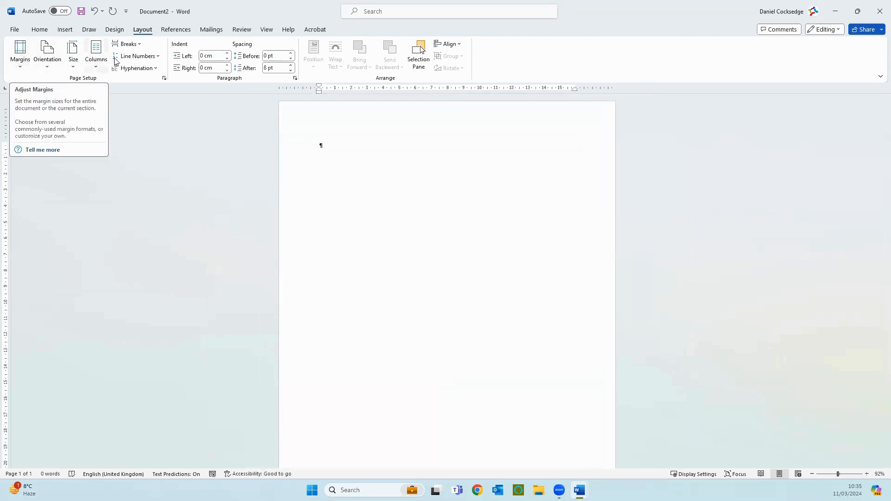
- Fill the first page with empty paragraphs until they continue onto a second page
click(141, 47)
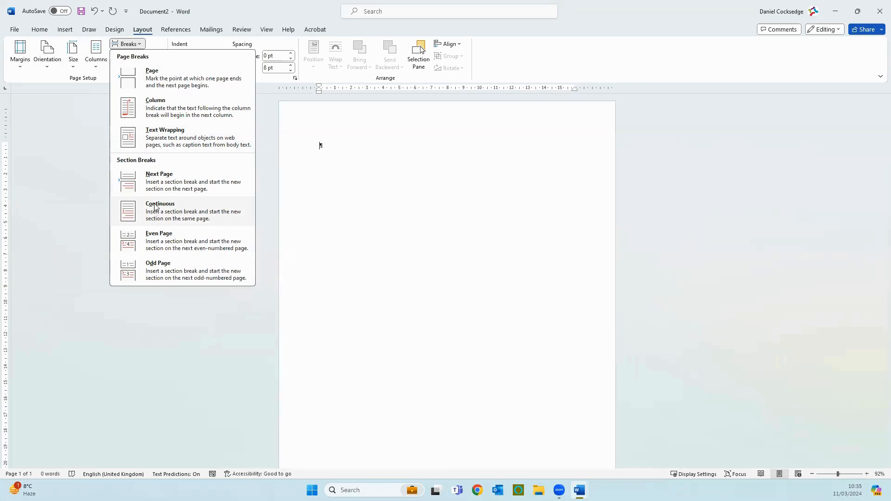
click(331, 145)
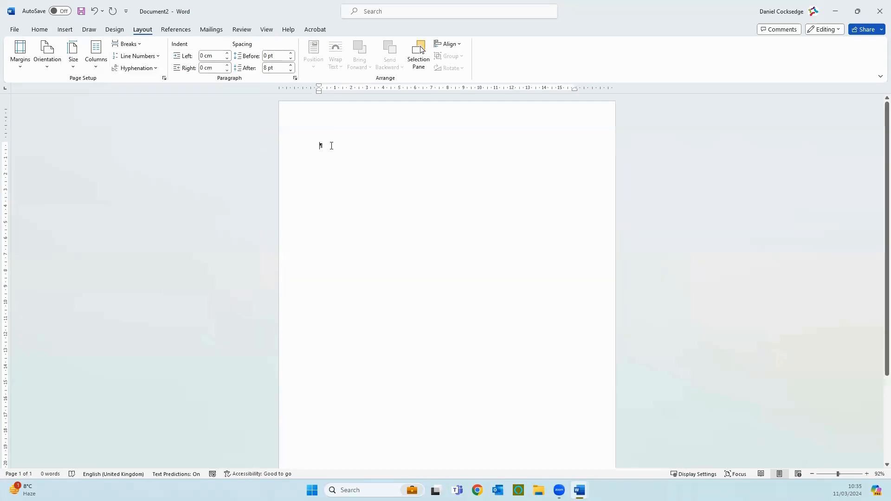
key(Return)
key(Return)
key(Return)
key(Return)
key(Return)
key(Return)
key(Return)
key(Return)
key(Return)
key(Return)
key(Return)
key(Return)
key(Return)
key(Return)
key(Return)
key(Return)
key(Return)
key(Return)
key(Return)
key(Return)
key(Return)
key(Return)
key(Return)
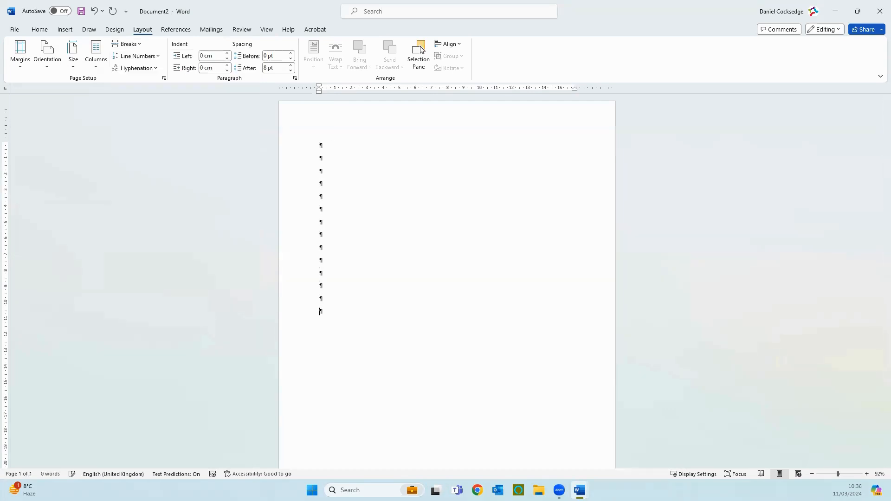
key(Return)
key(Return)
key(Return)
key(Return)
key(Return)
key(Return)
key(Return)
key(Return)
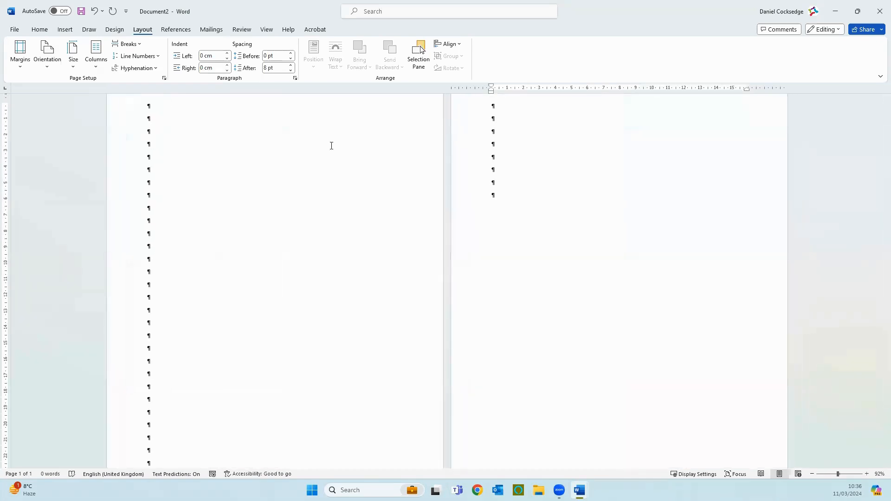
- Insert a continuous section break at the end of the first page
scroll(331, 146, down, 4)
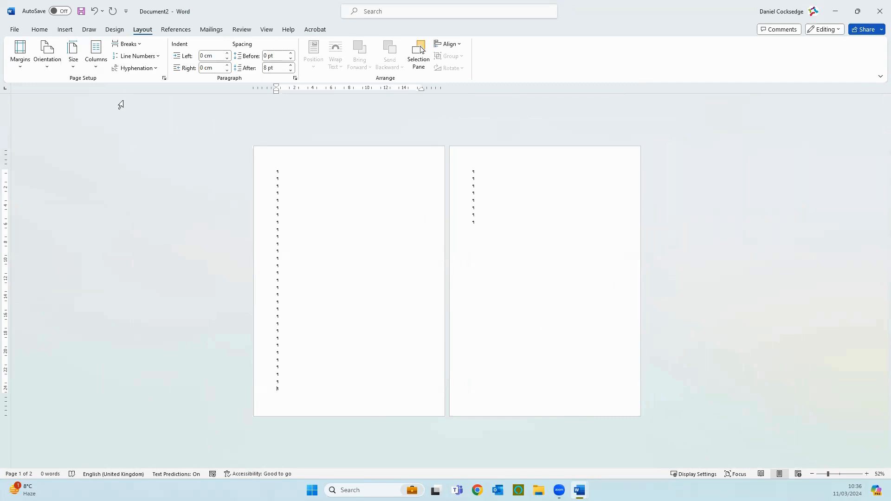
click(140, 44)
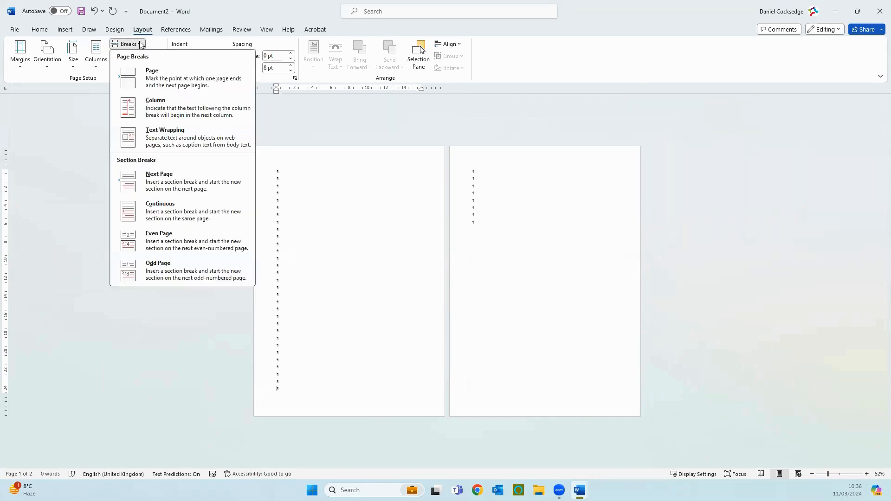
click(155, 214)
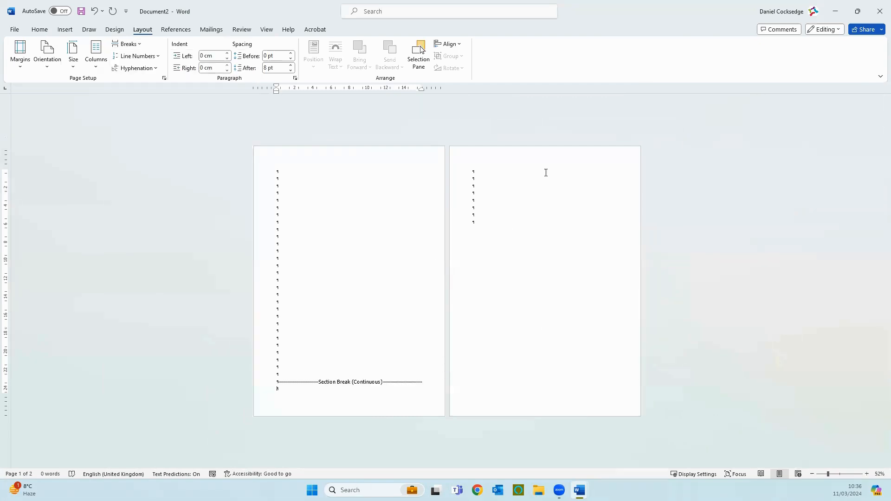
- Change only the second page's section to landscape orientation
click(488, 172)
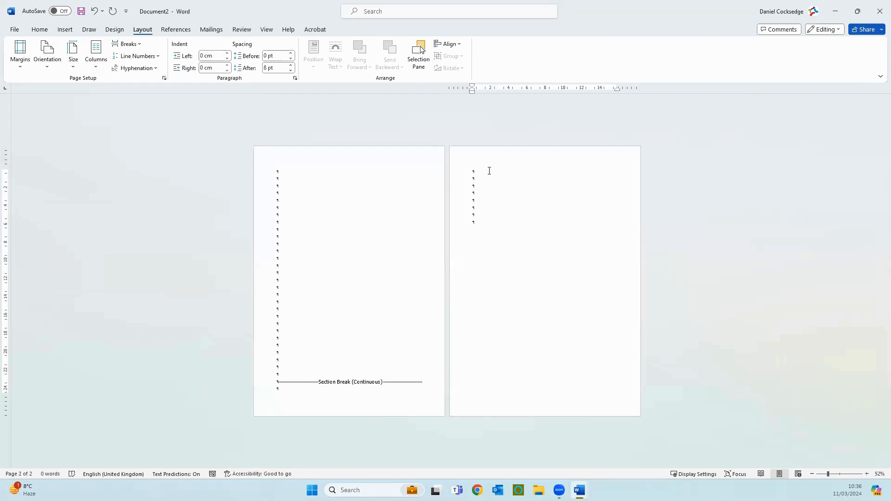
click(55, 61)
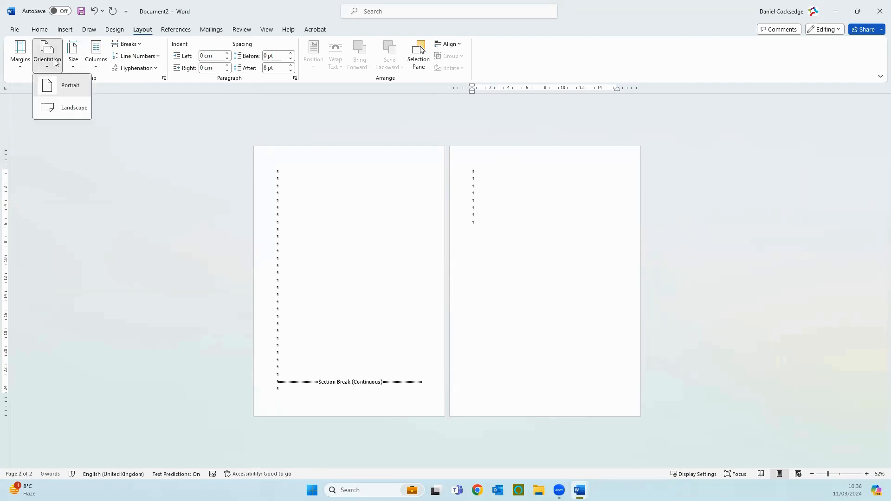
click(61, 106)
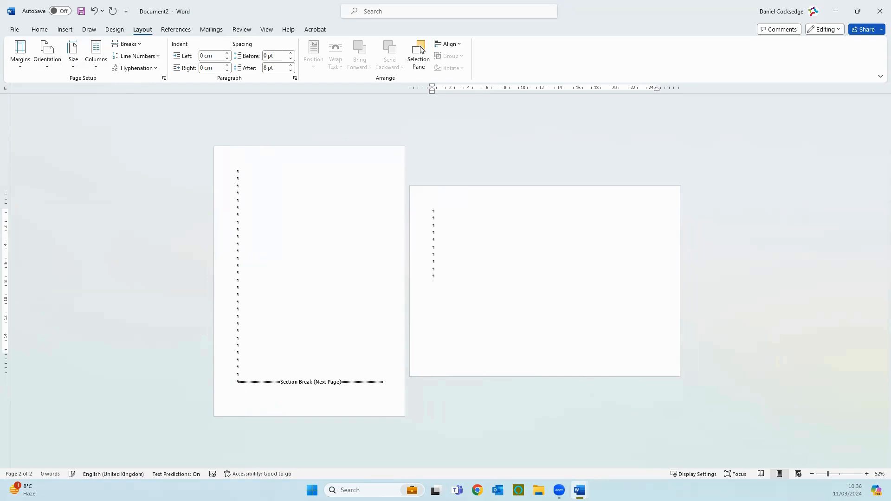
- Add empty paragraphs to the landscape page until they run onto a third page
key(Return)
key(Return)
key(Return)
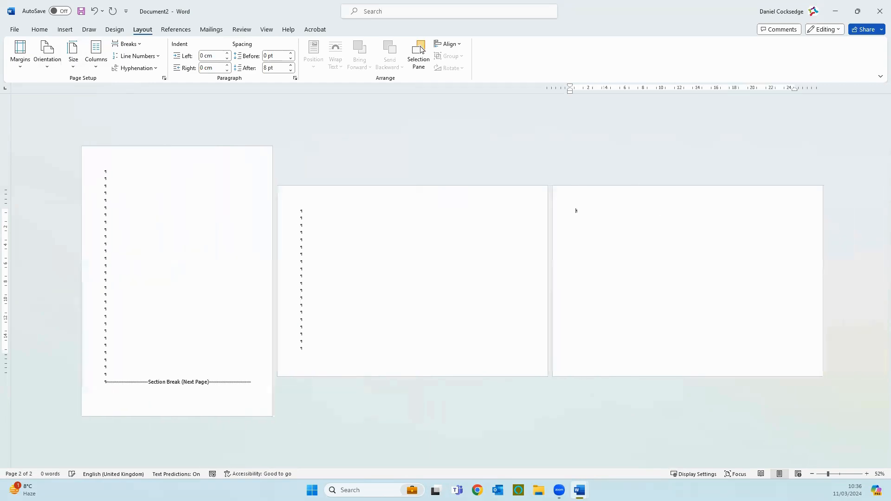
- Insert a continuous section break at the last paragraph of the landscape page
click(339, 349)
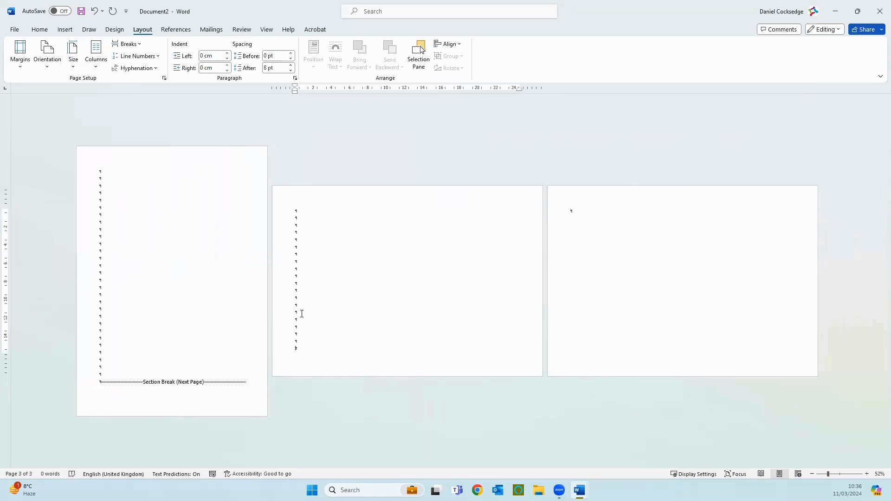
click(138, 47)
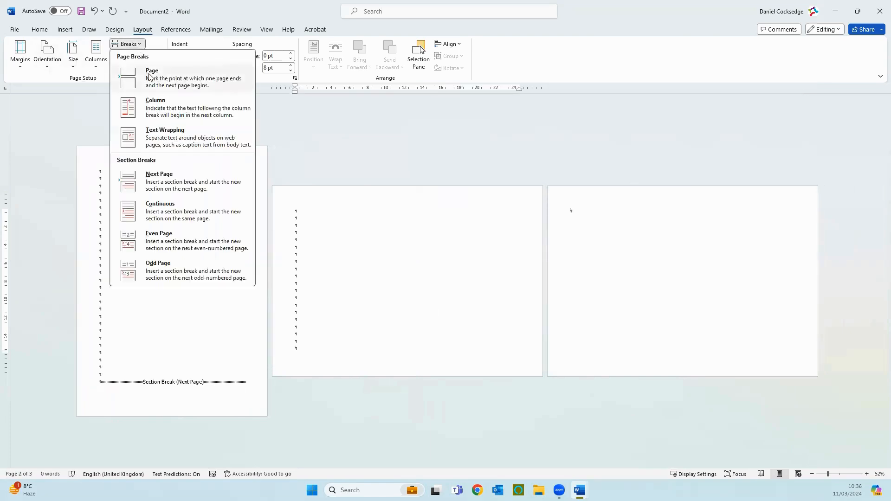
click(169, 219)
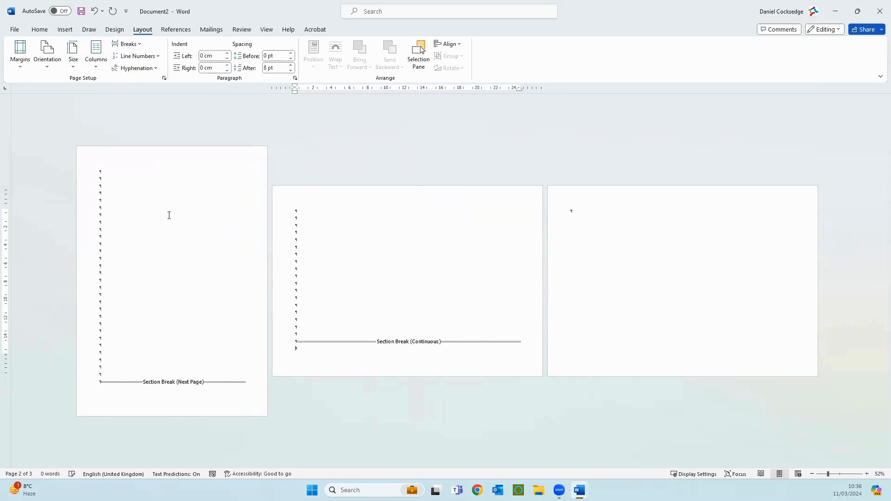
- Change the third page's section to portrait orientation
click(654, 213)
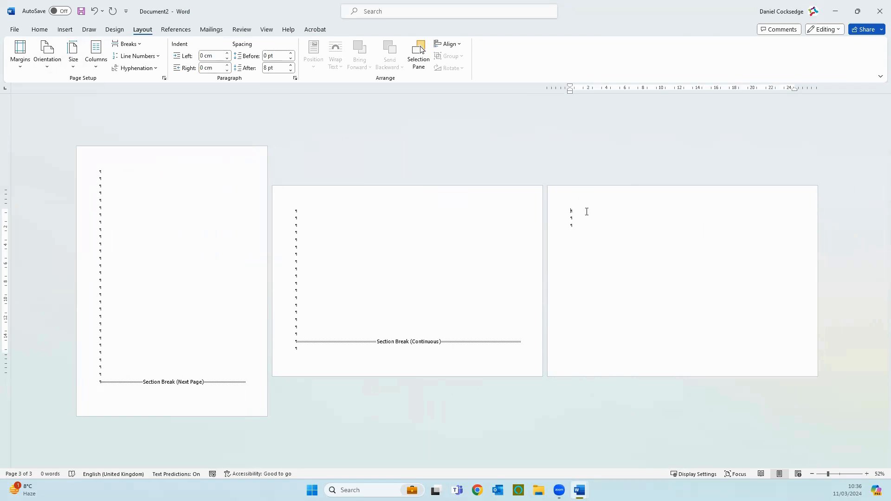
click(47, 65)
click(51, 83)
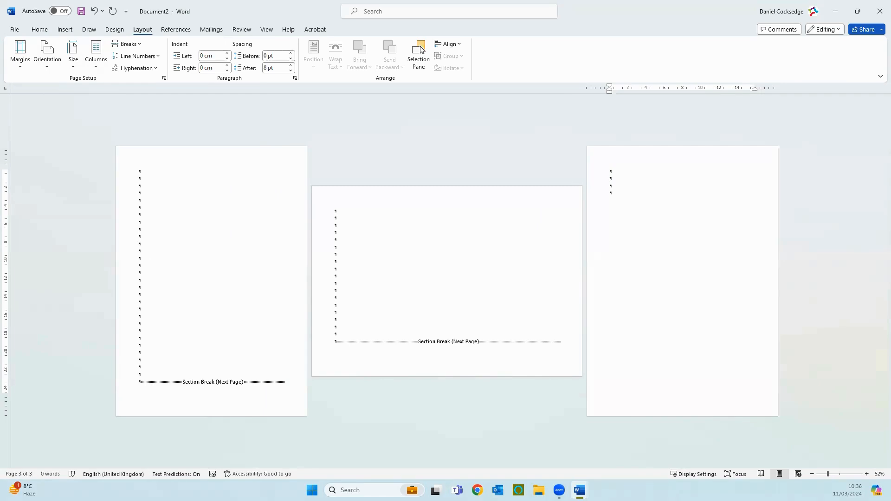
click(172, 179)
drag(171, 181, 187, 322)
drag(339, 208, 454, 288)
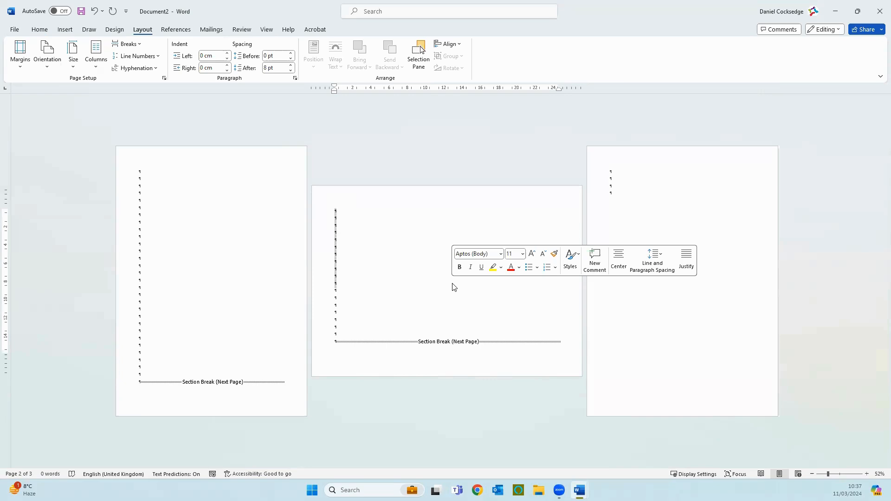
- Delete all the empty paragraphs and both section breaks across the three pages
click(626, 180)
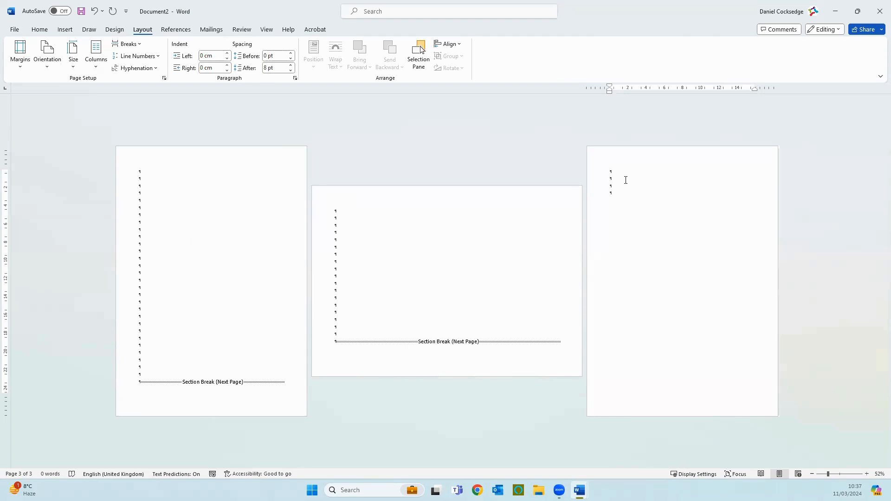
drag(632, 206, 111, 186)
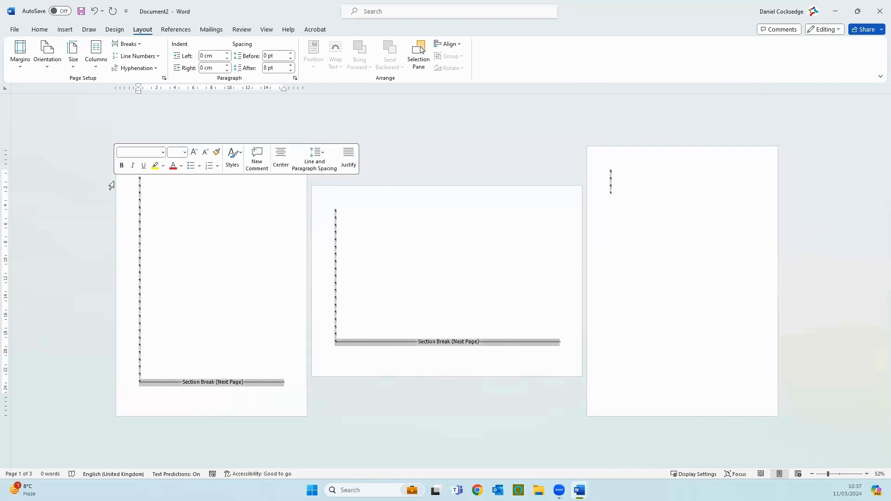
key(Delete)
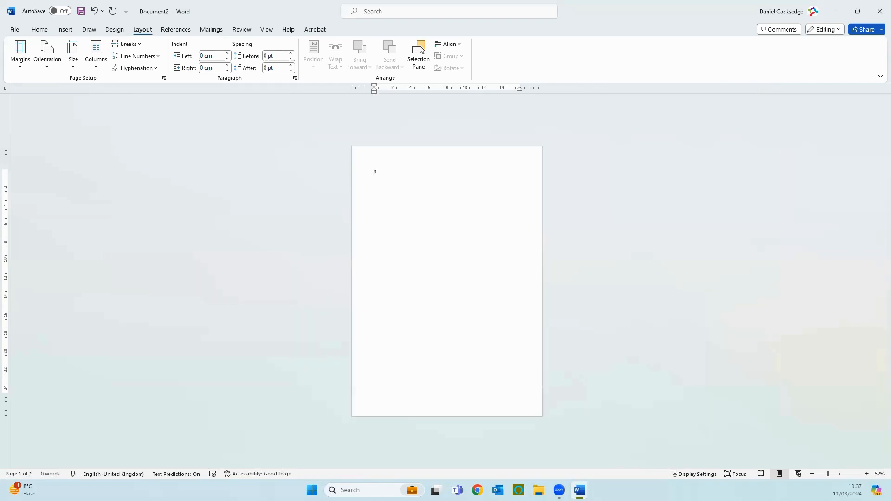
- Examine the available line numbering and hyphenation options for the empty document
ctrl+scroll(345, 395, up, 5)
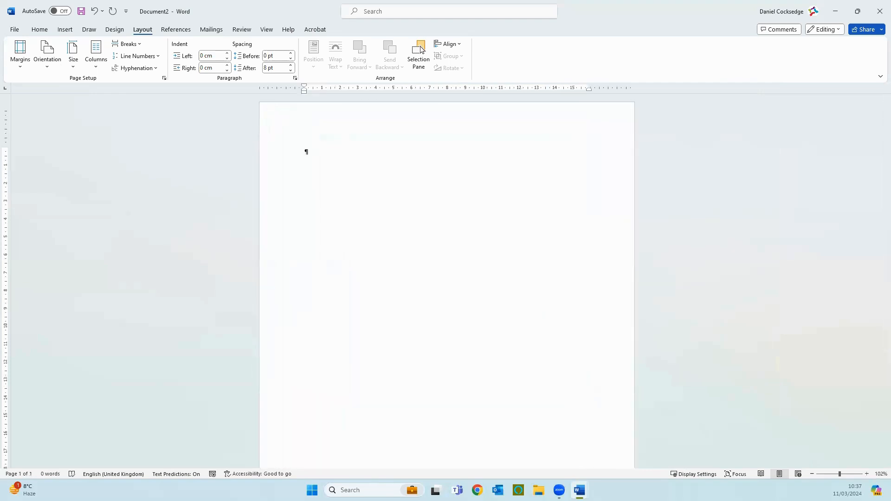
click(159, 56)
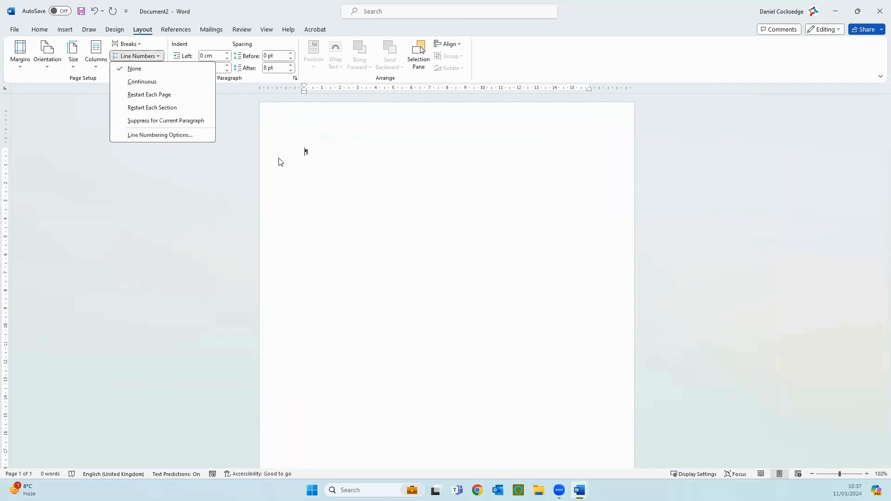
click(288, 139)
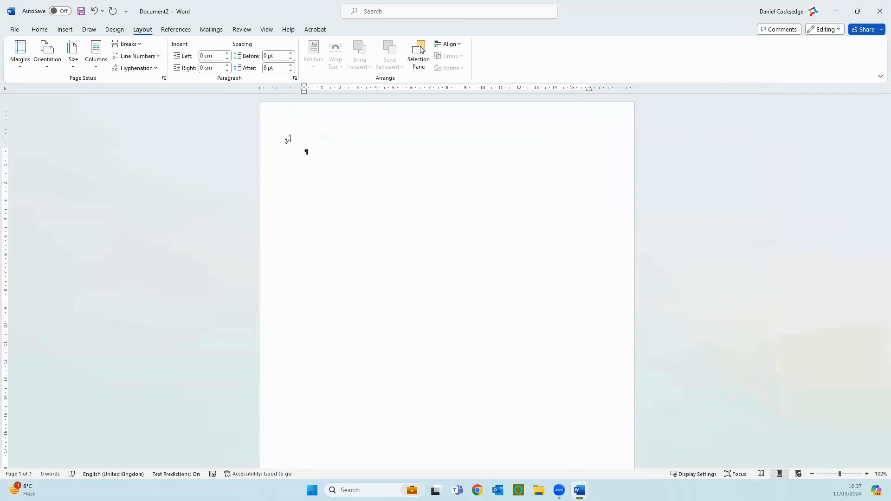
click(155, 68)
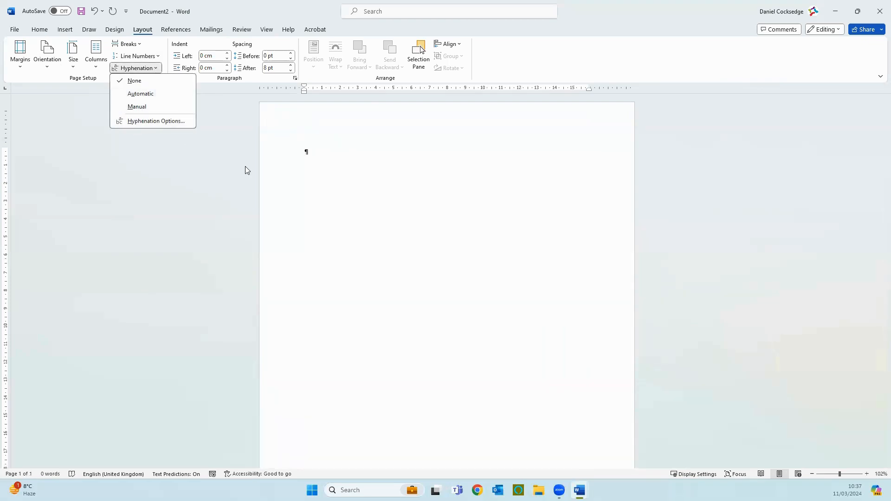
click(189, 102)
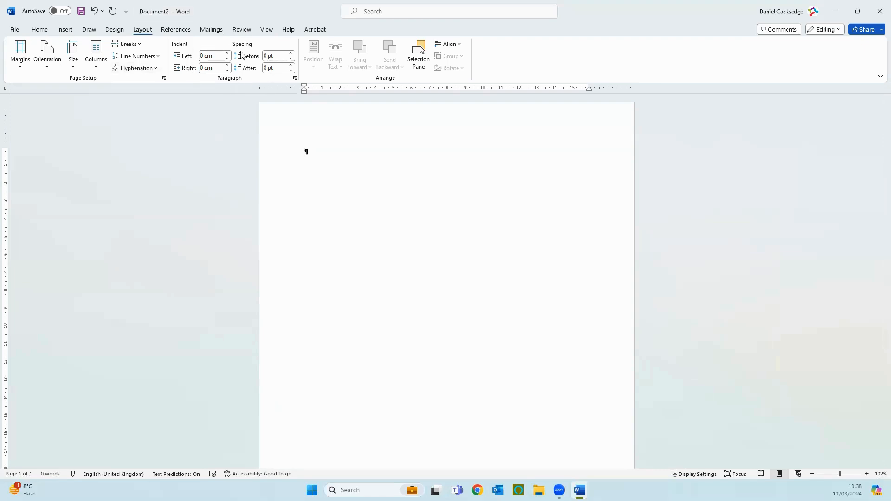
right_click(308, 159)
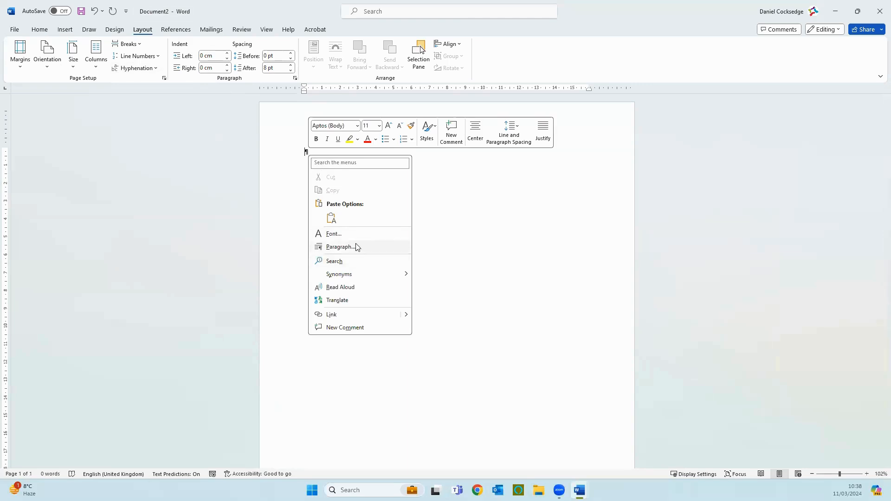
click(225, 132)
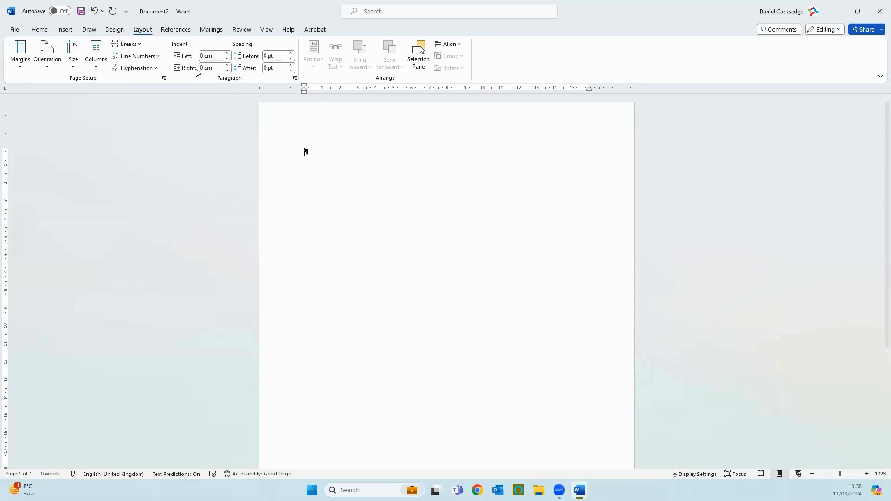
- Create five empty paragraphs and try a 0.5 cm left indent on them, returning the indent to 0 cm
click(227, 53)
drag(227, 53, 227, 59)
key(Return)
key(Return)
key(Return)
key(Return)
drag(308, 156, 328, 203)
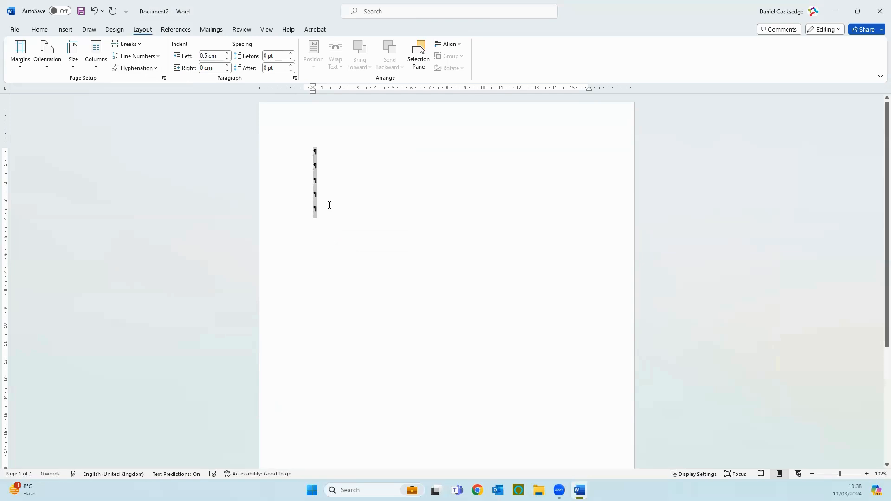
drag(227, 59, 227, 59)
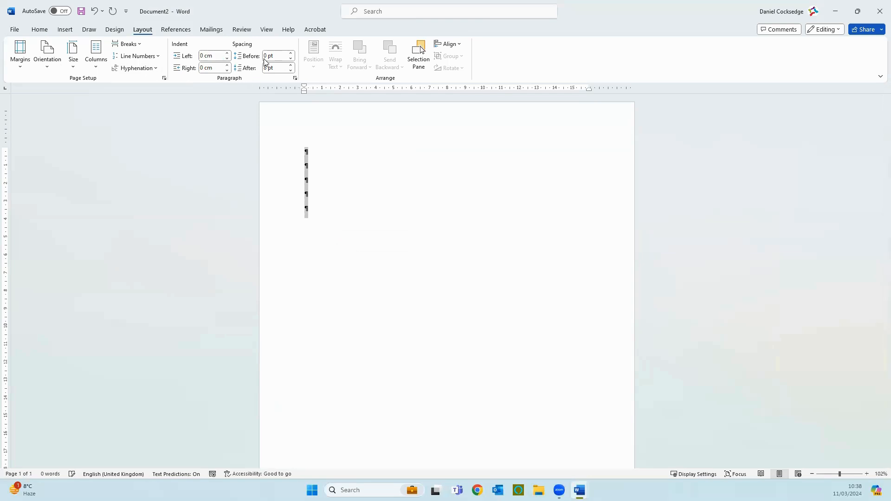
- Try out smaller and larger spacing-after values, including 6 pt, on the five selected paragraphs
click(291, 70)
click(292, 71)
click(291, 66)
click(291, 66)
click(291, 66)
click(291, 65)
click(292, 71)
click(292, 71)
click(292, 71)
click(292, 70)
click(291, 70)
click(292, 71)
click(292, 71)
click(292, 70)
- Set the spacing after the five selected paragraphs to 8 pt and clear the selection
click(280, 68)
text(8)
key(Return)
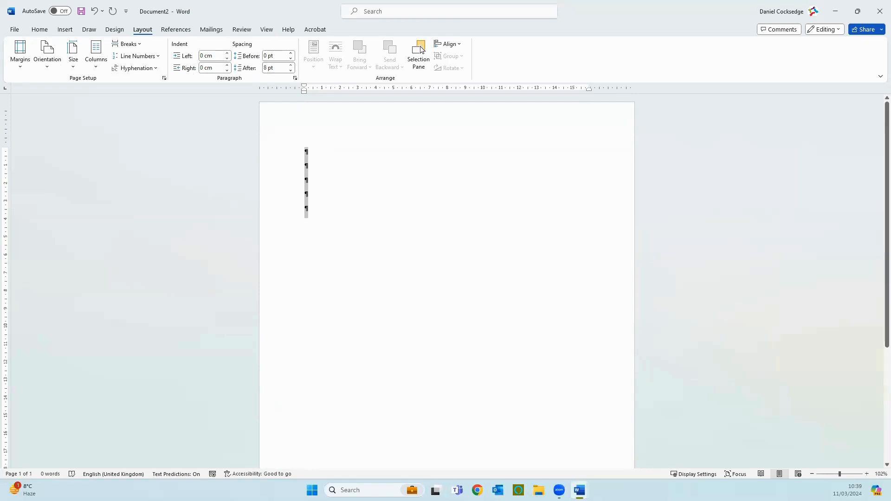
click(355, 155)
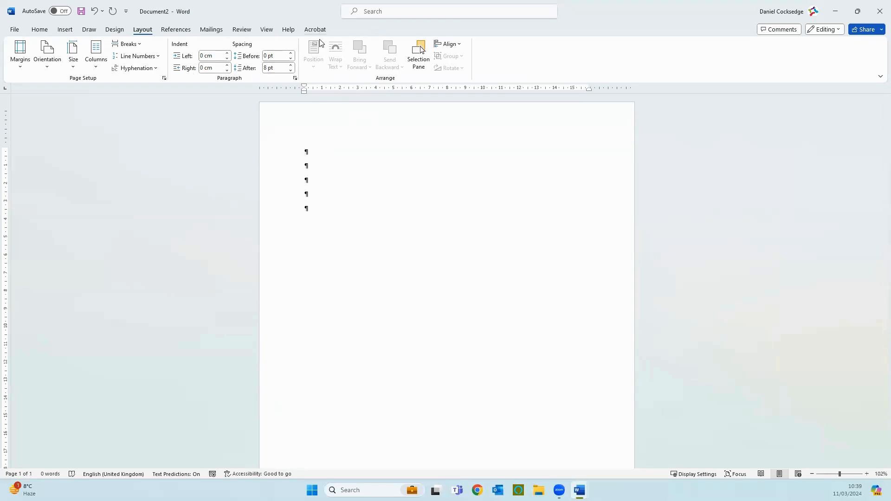
- Search the stock images for "dog" and insert the picture of the brown and white dog lying on a sofa
click(64, 29)
click(125, 64)
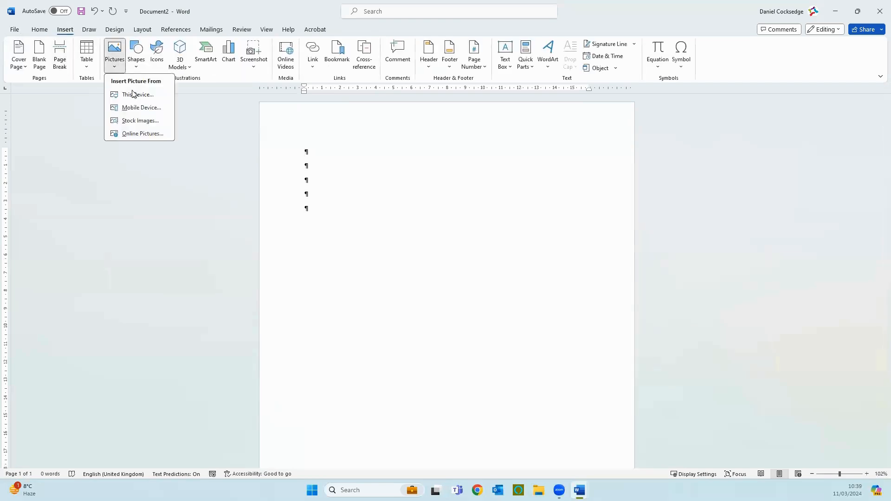
click(135, 121)
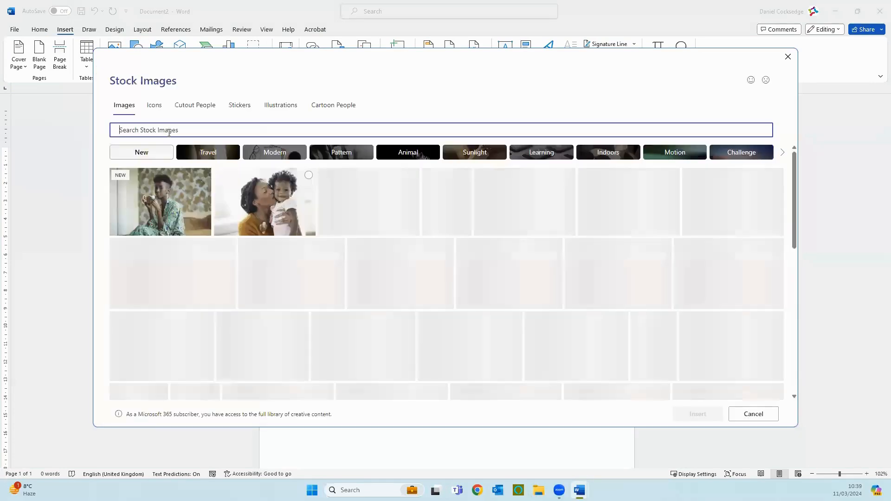
text(dog)
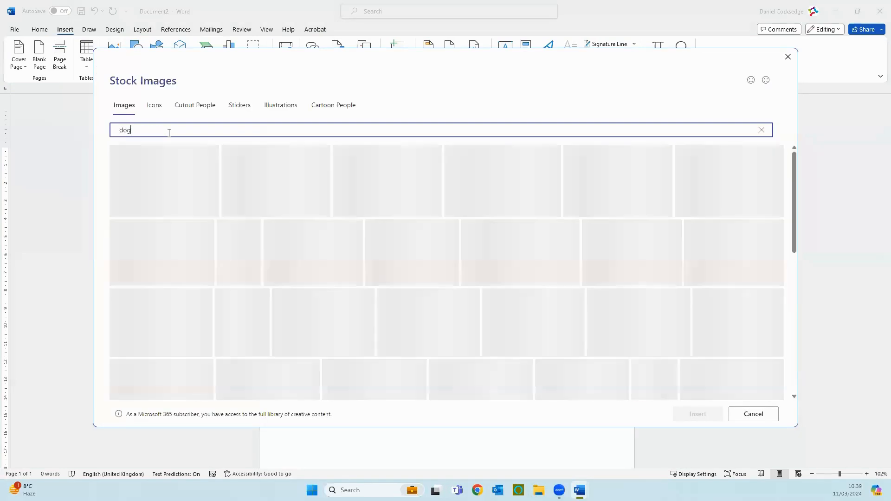
click(265, 197)
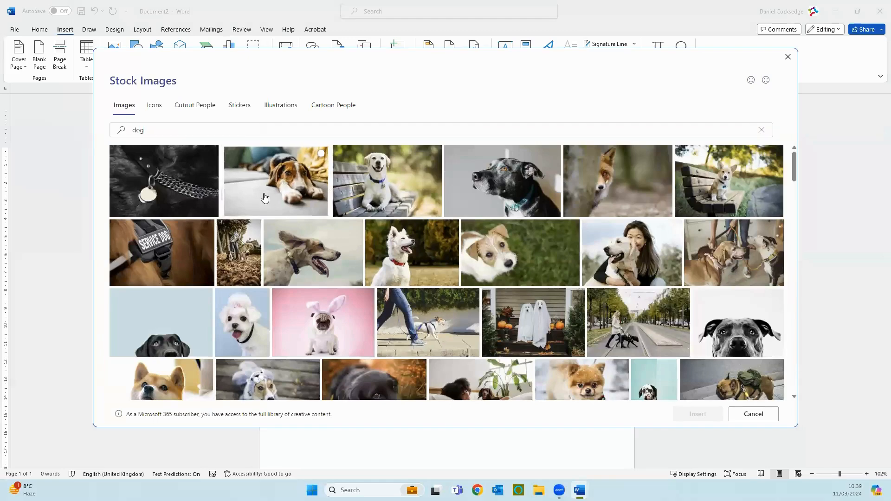
click(713, 414)
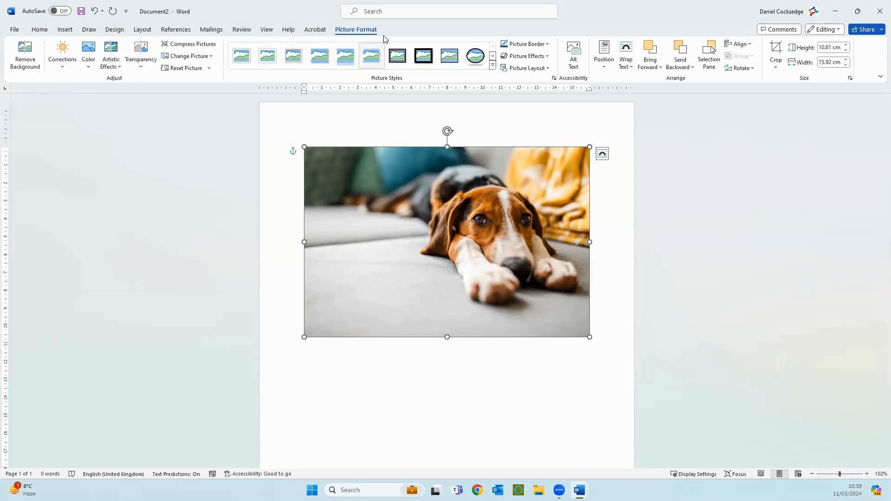
- Examine the available page position and text wrapping options for the dog picture without applying any
click(143, 30)
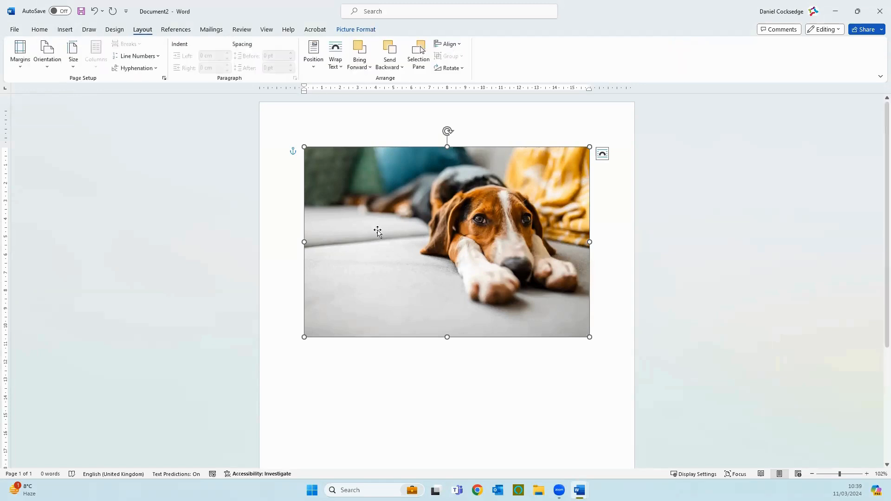
click(319, 73)
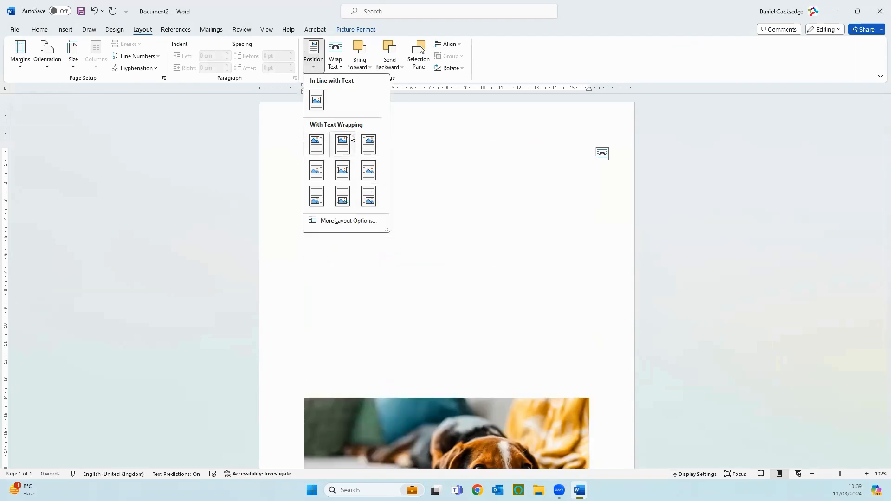
click(340, 67)
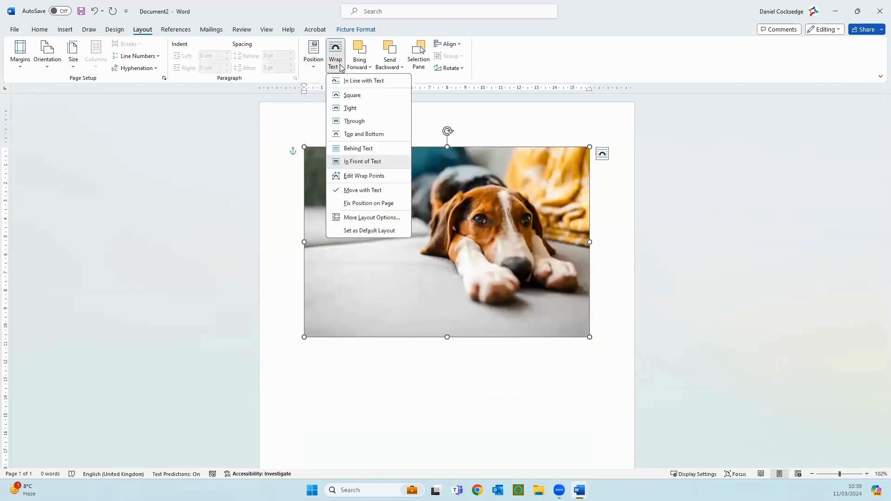
key(Escape)
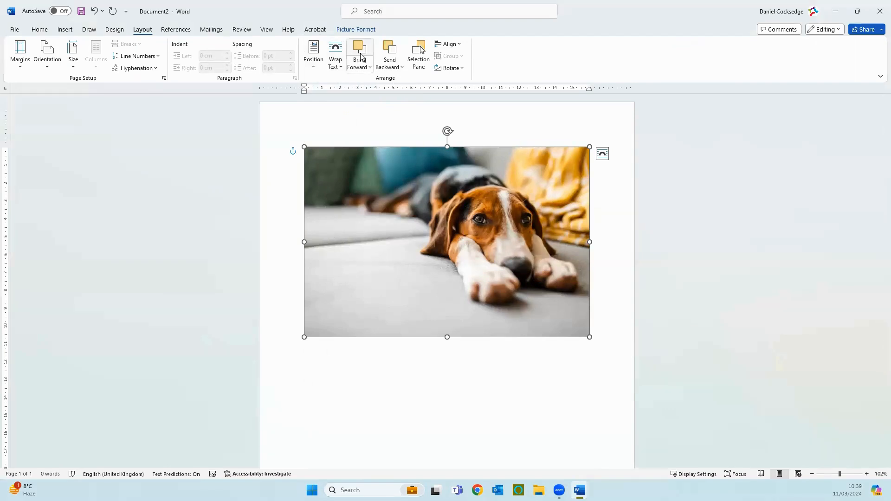
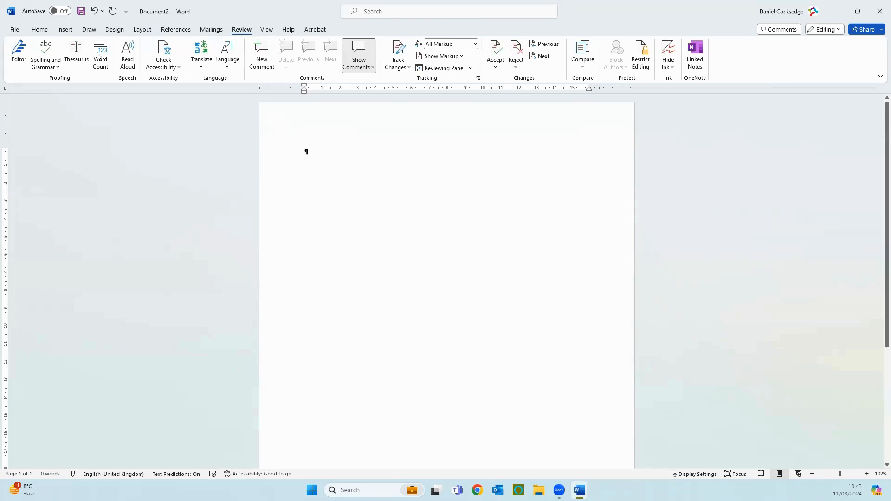
- Open the recent document "Delegate Activity 1 - Cup Cakes DC" and run the Editor check on it
click(15, 30)
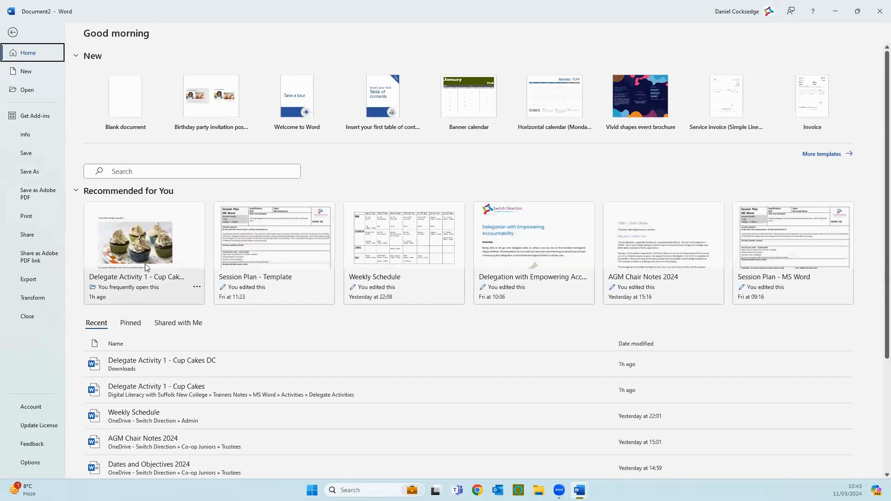
click(180, 359)
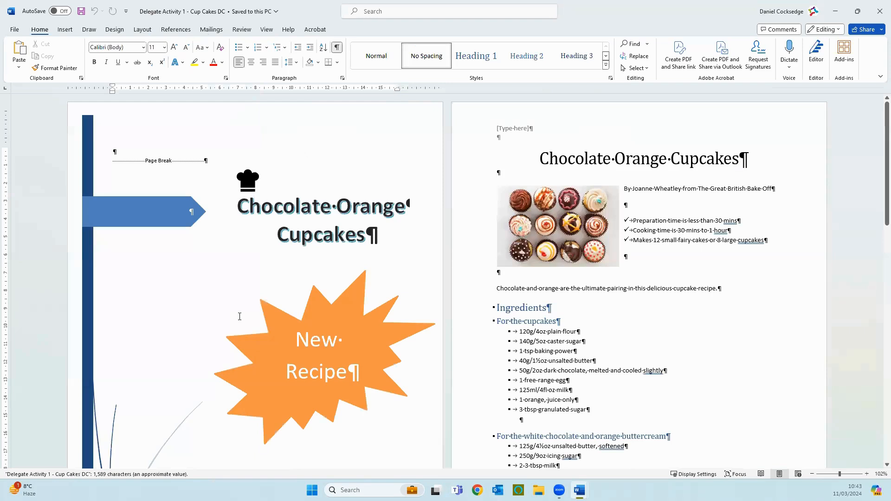
click(242, 29)
click(18, 53)
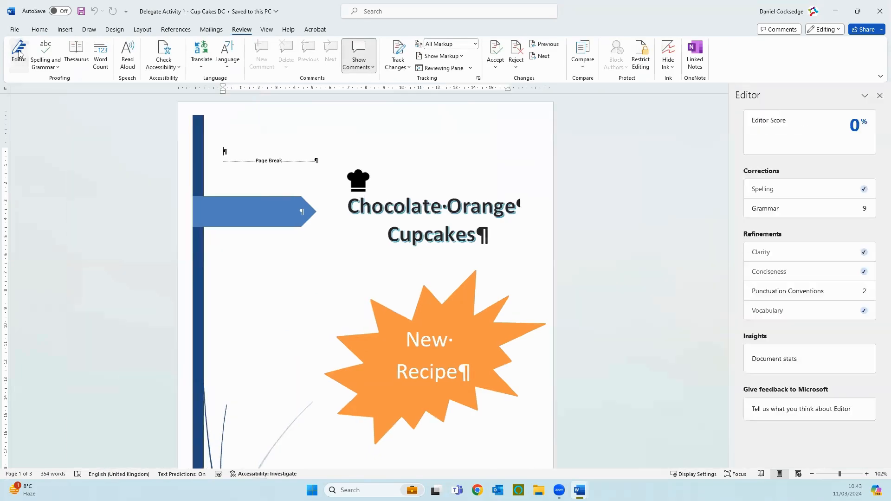
mouse_move(814, 144)
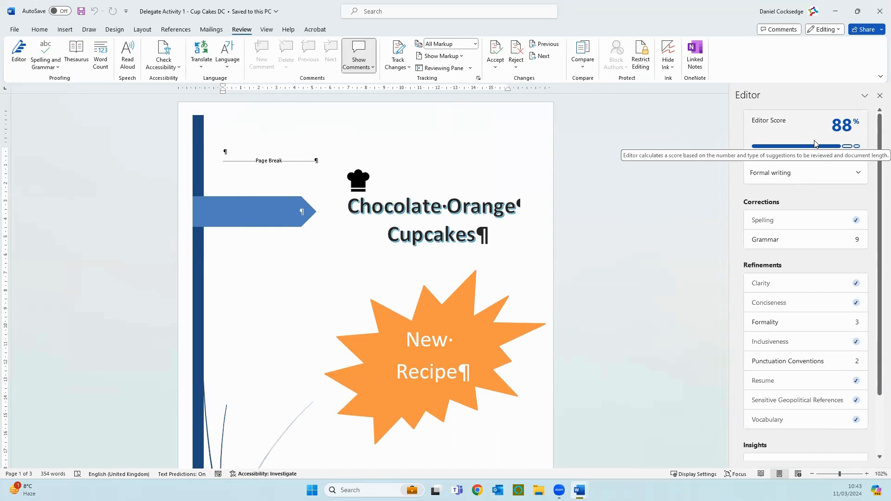
- Hide the paragraph marks and other formatting symbols in the cupcake document, returning to the review tools
click(50, 31)
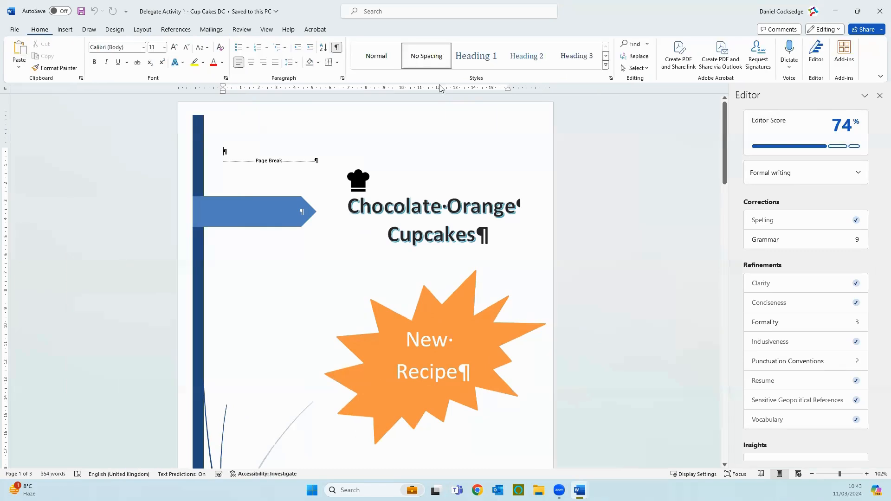
click(337, 47)
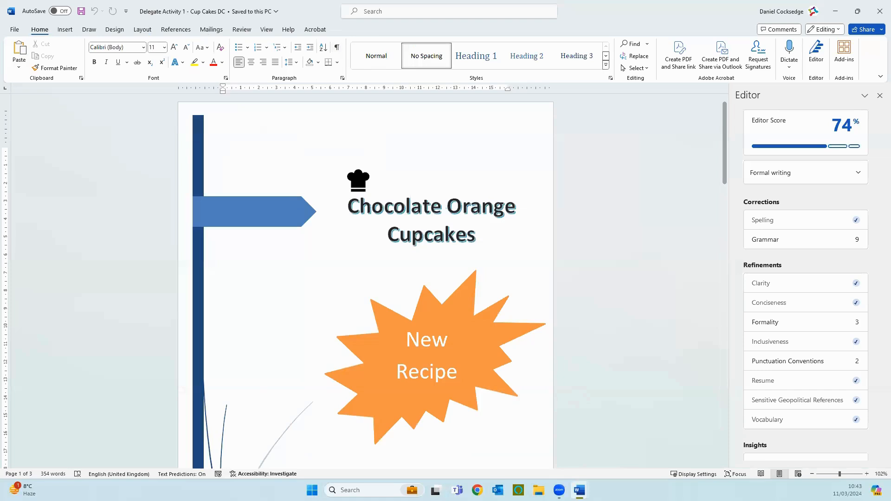
click(240, 31)
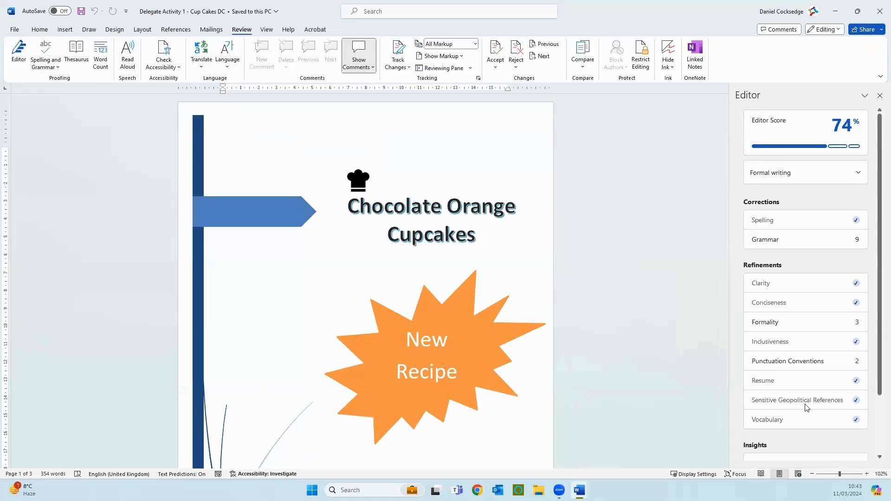
- Change the Editor's writing formality to Casual
mouse_move(773, 144)
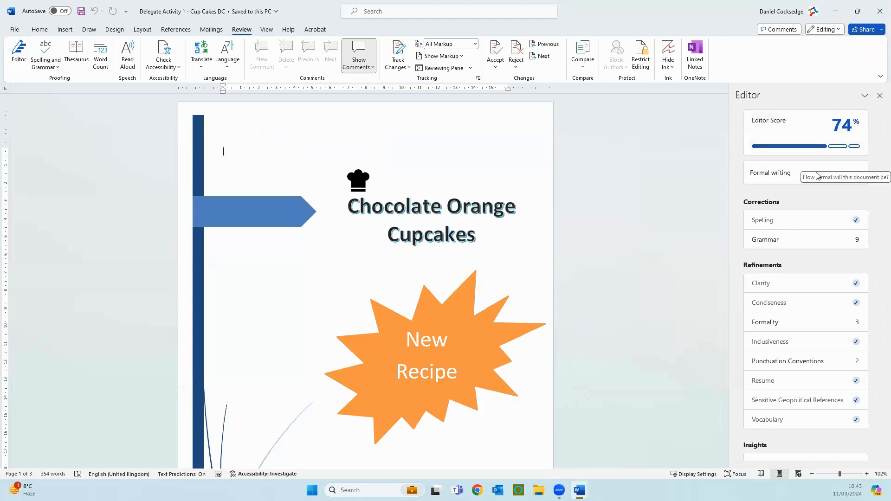
click(801, 175)
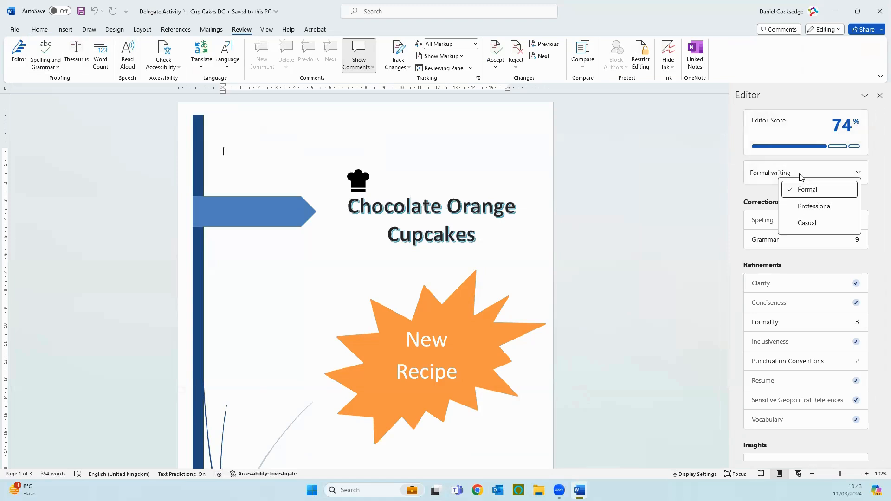
click(803, 224)
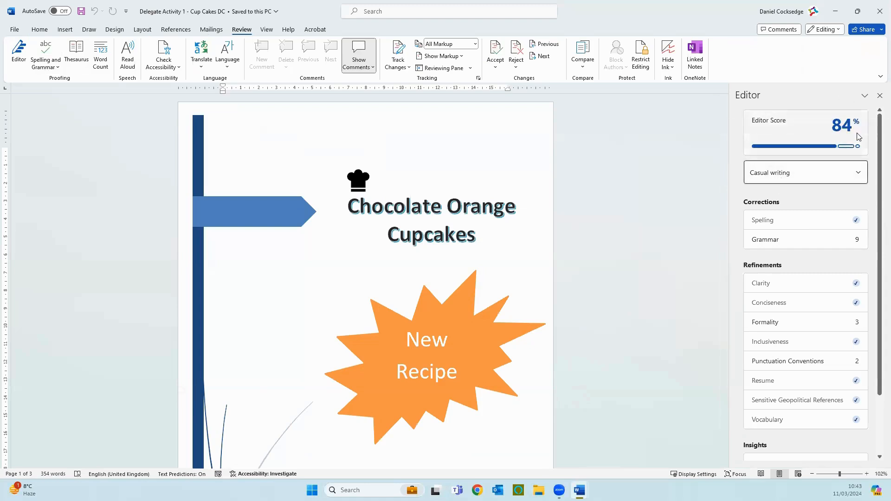
- Accept the Editor's grammar suggestions that add full stops throughout the recipe, from "mins." to "method.", choosing "buttercream." for method step 8
click(830, 240)
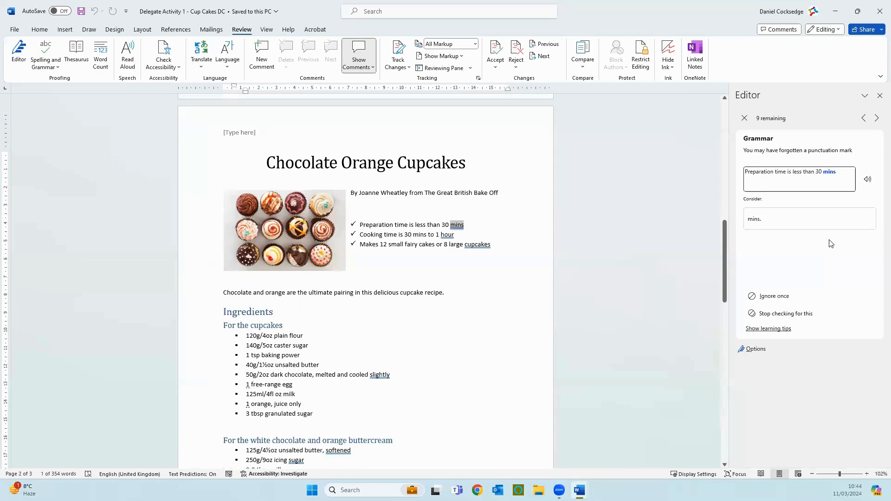
click(766, 226)
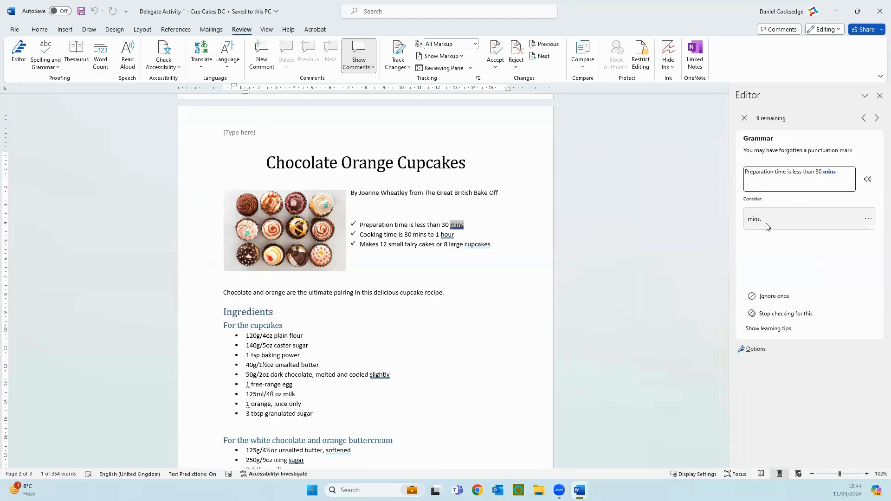
click(767, 226)
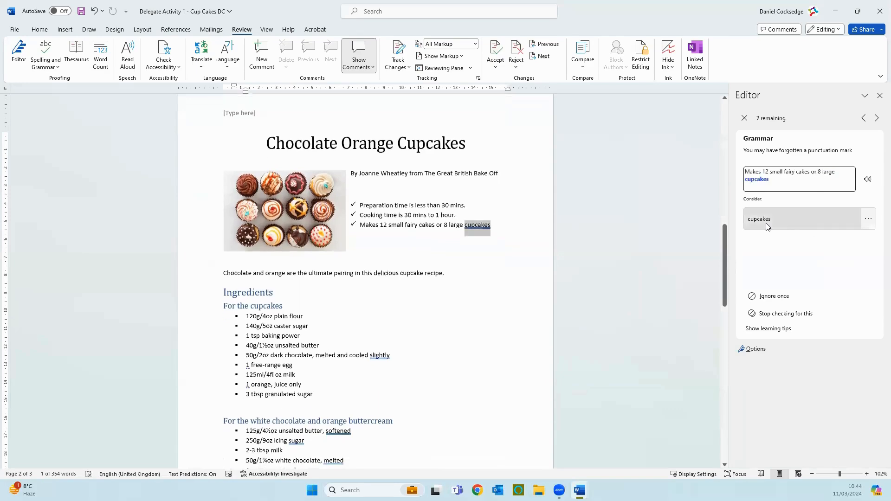
click(767, 227)
click(767, 227)
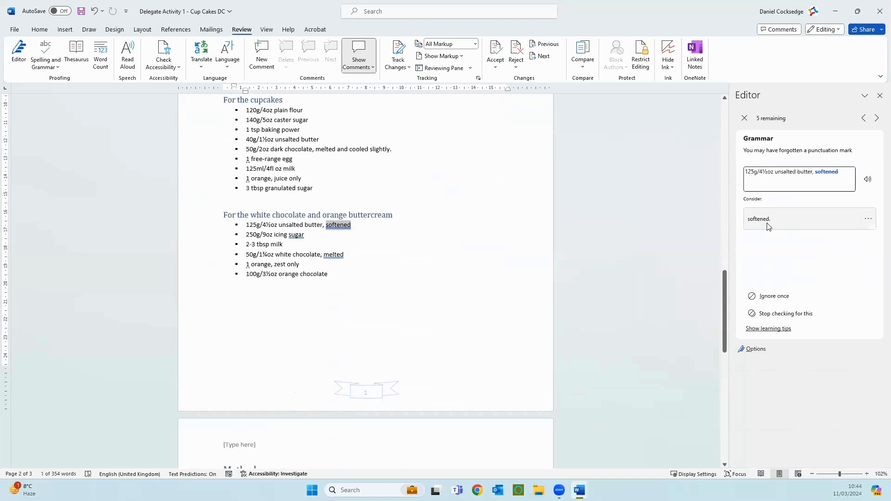
click(767, 226)
click(768, 226)
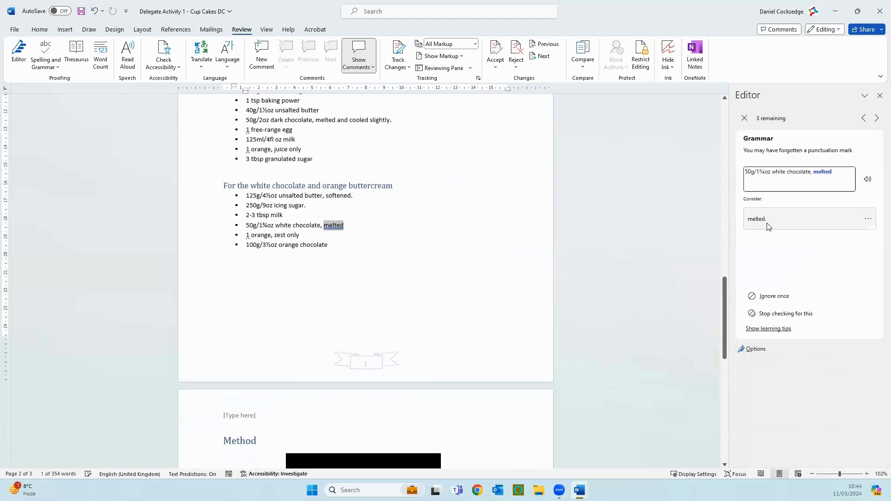
click(767, 226)
click(767, 227)
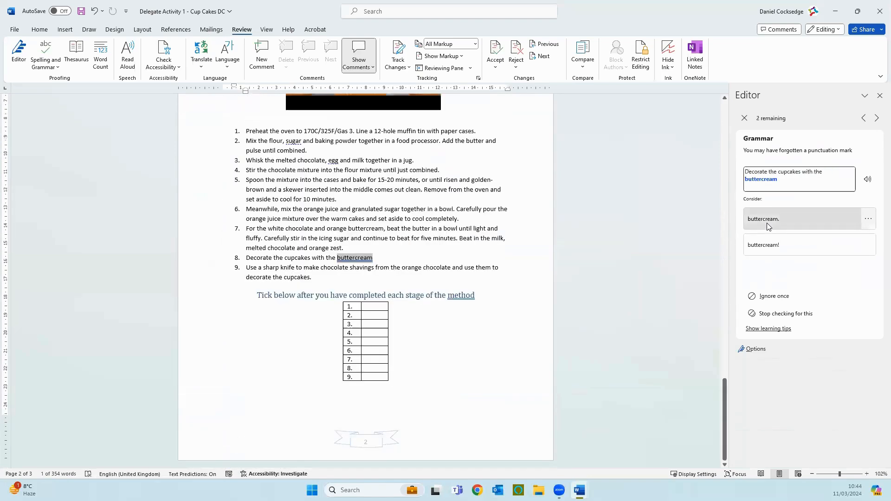
click(767, 226)
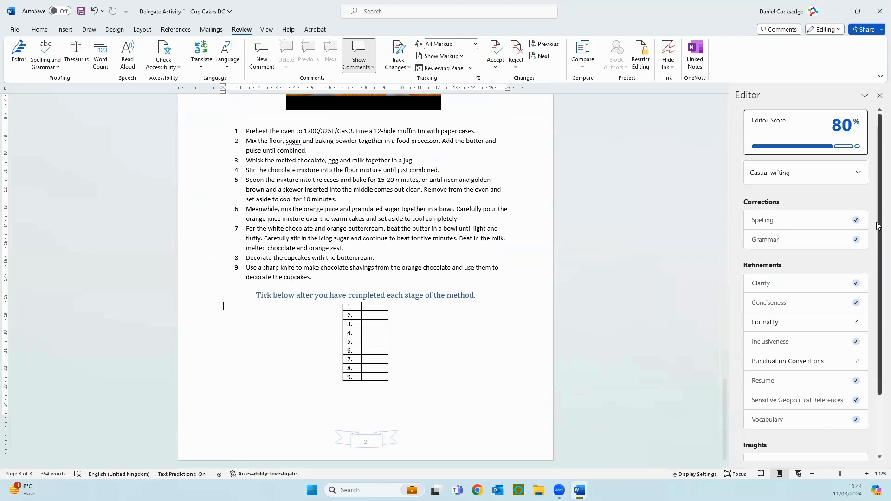
- Go through the Formality suggestions and ignore each one to spell out a number, keeping the digits 12, 8 and 1
click(782, 324)
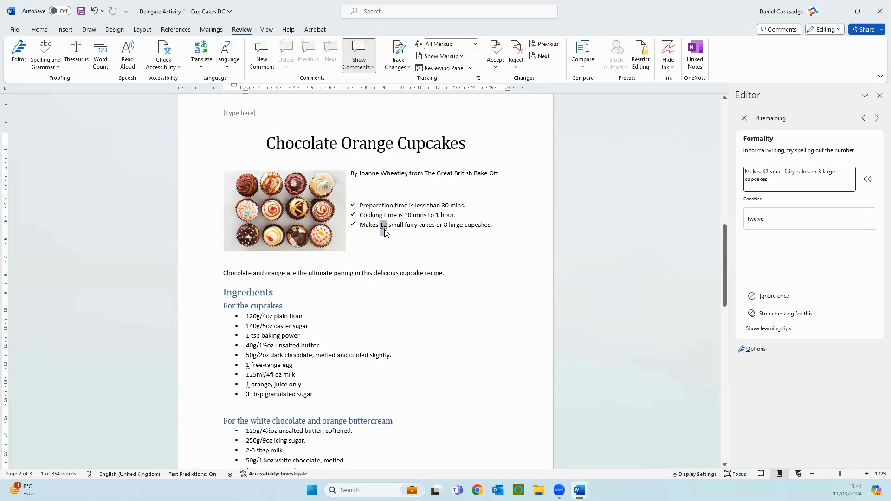
click(783, 299)
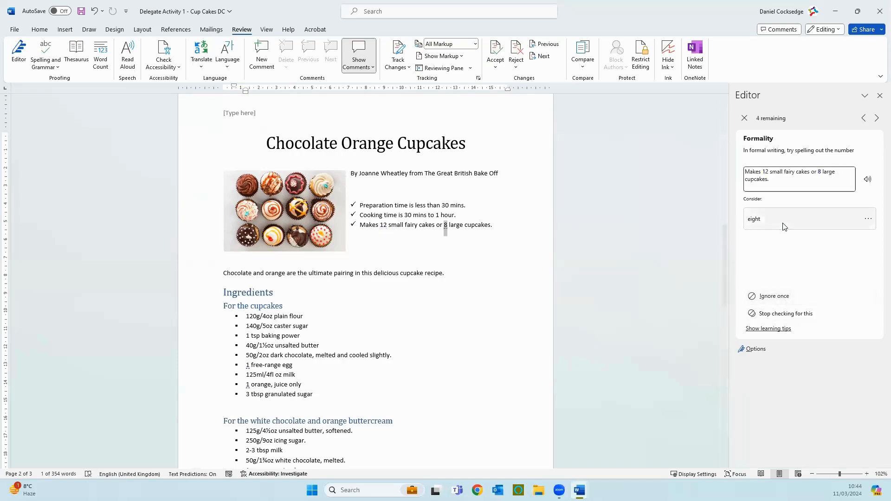
click(764, 296)
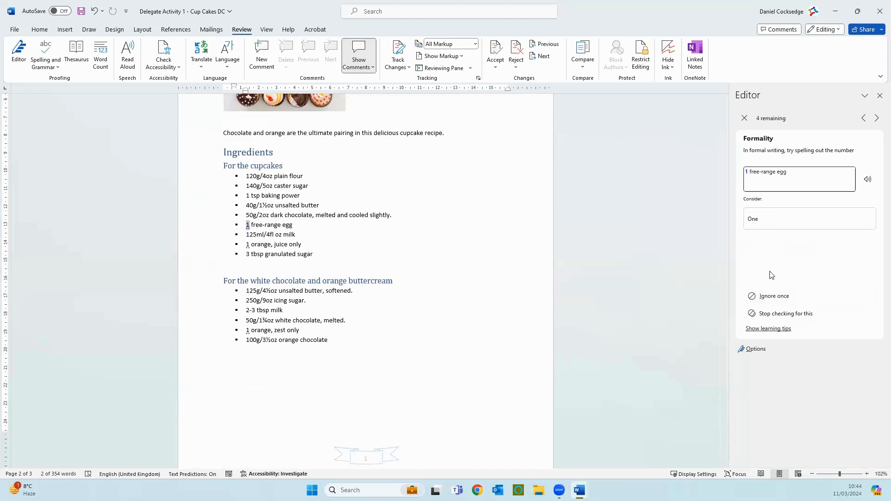
click(773, 301)
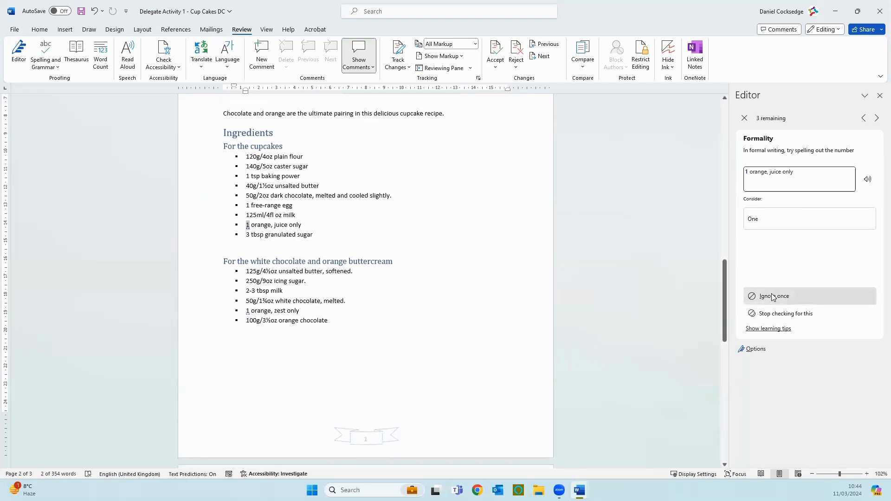
click(773, 297)
click(772, 297)
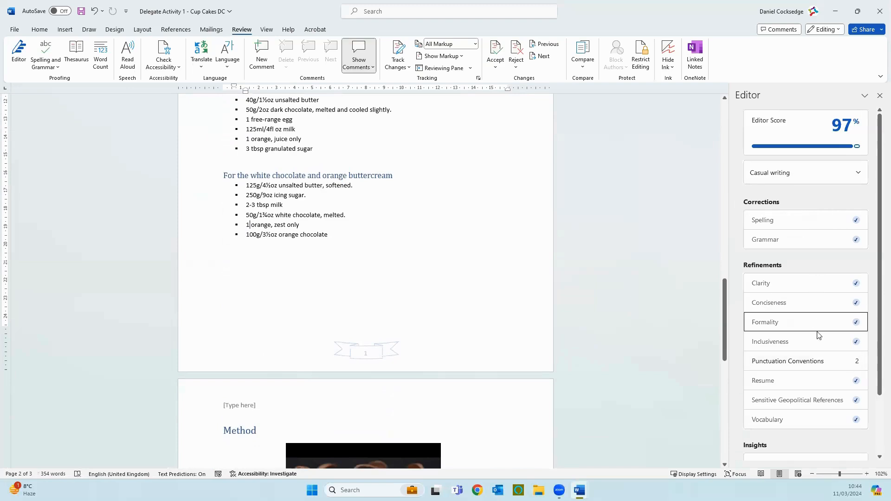
- Accept the Punctuation Conventions suggestions that add commas after "sugar" and "egg" in the method, and dismiss the completion message
click(792, 361)
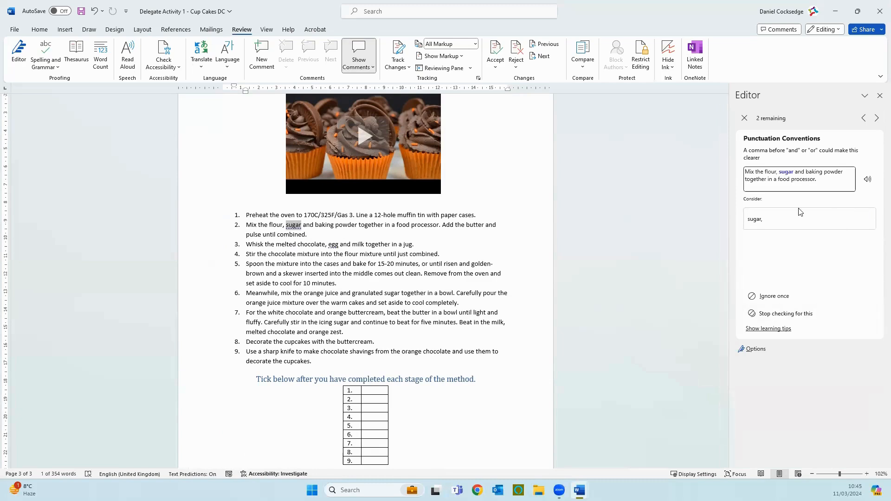
click(768, 218)
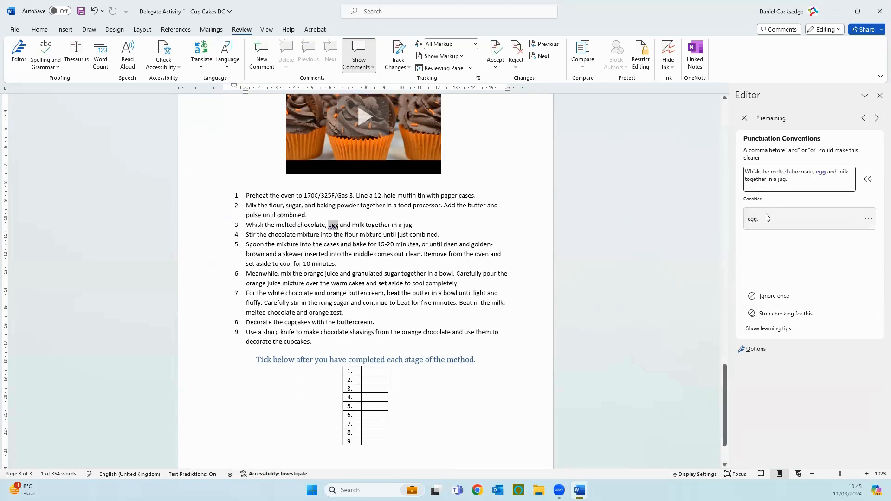
click(768, 218)
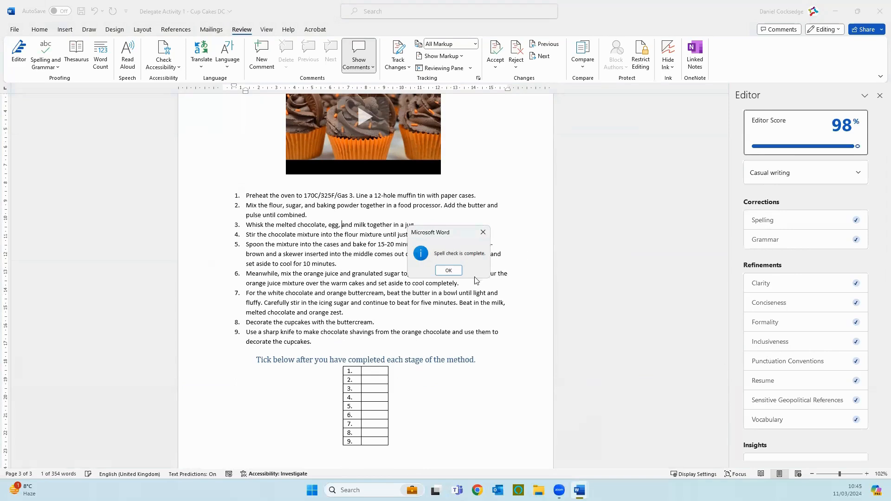
click(447, 270)
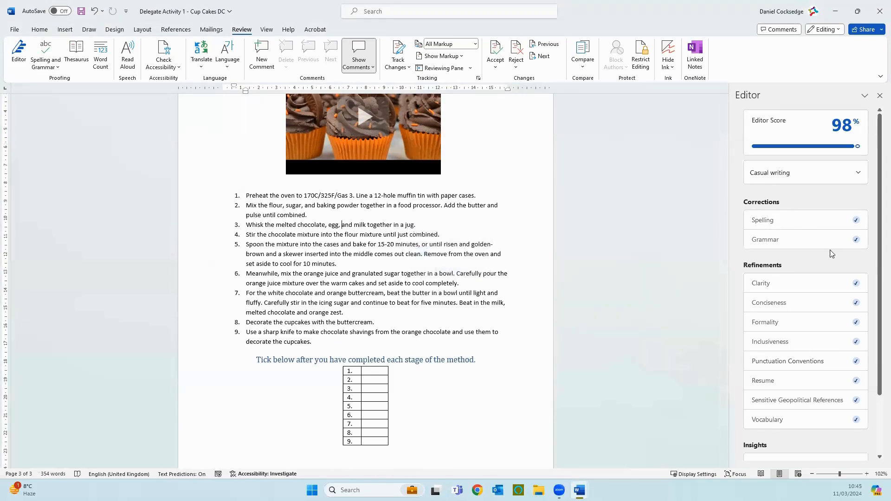
- Look over the Editor's score and categories, save the corrected document and close the Editor
scroll(831, 253, down, 3)
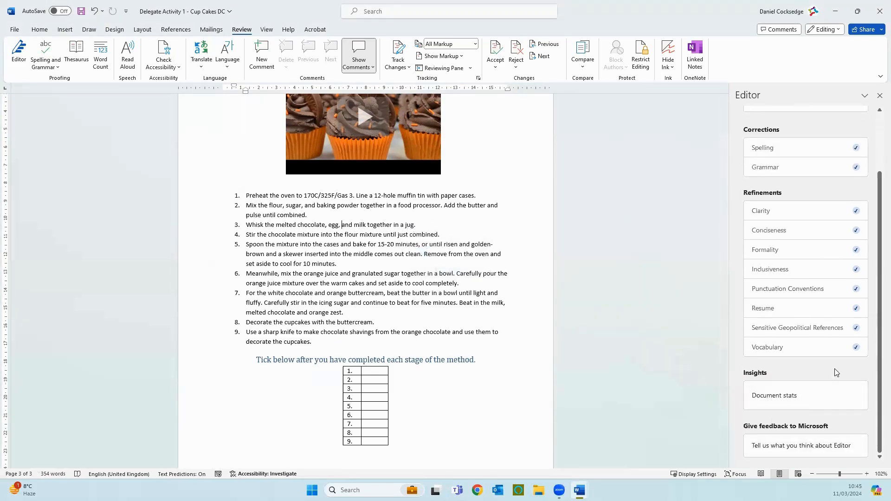
scroll(832, 374, up, 3)
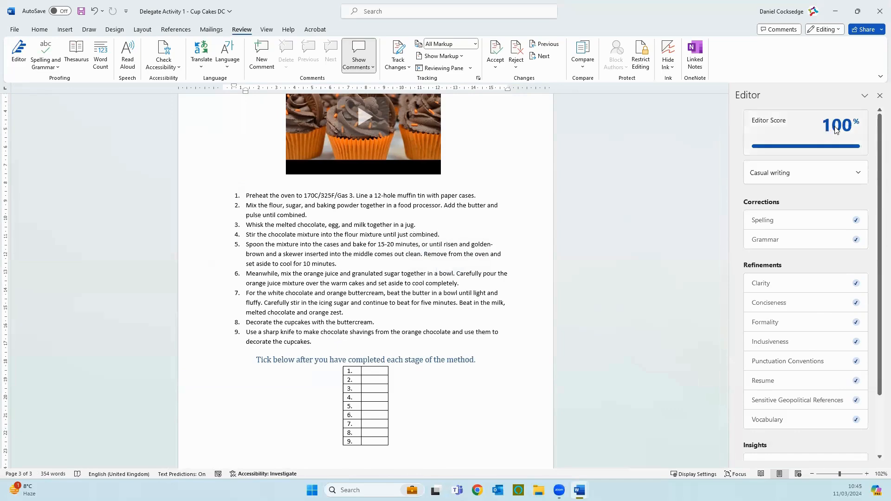
mouse_move(840, 126)
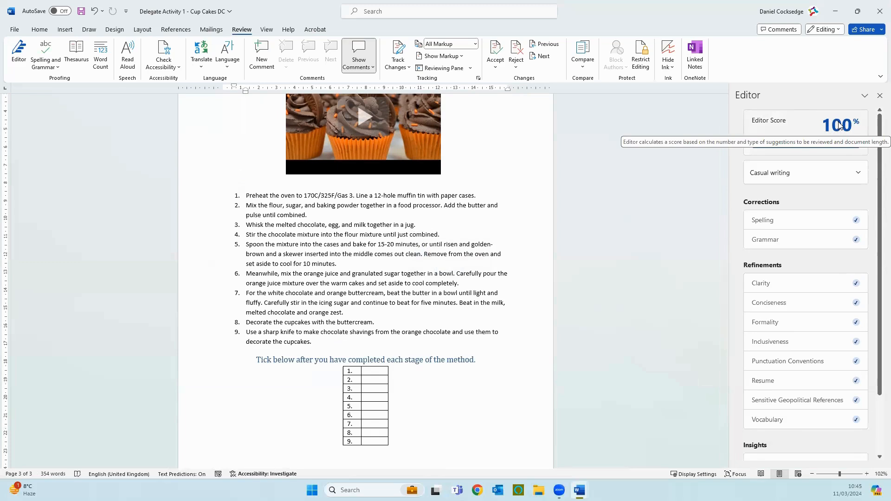
scroll(808, 327, down, 3)
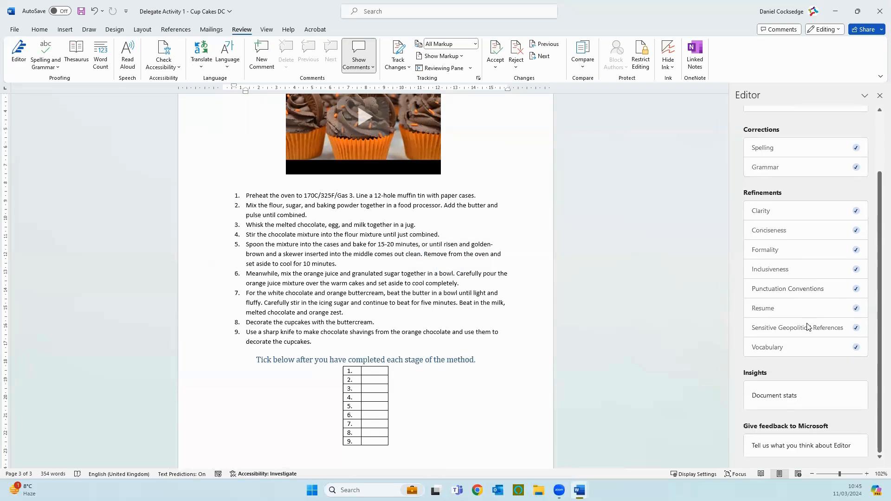
scroll(807, 327, up, 3)
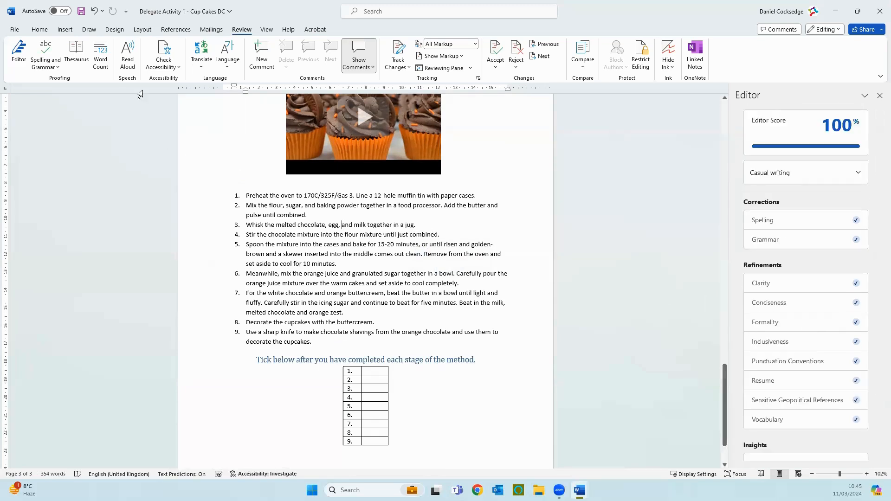
click(81, 12)
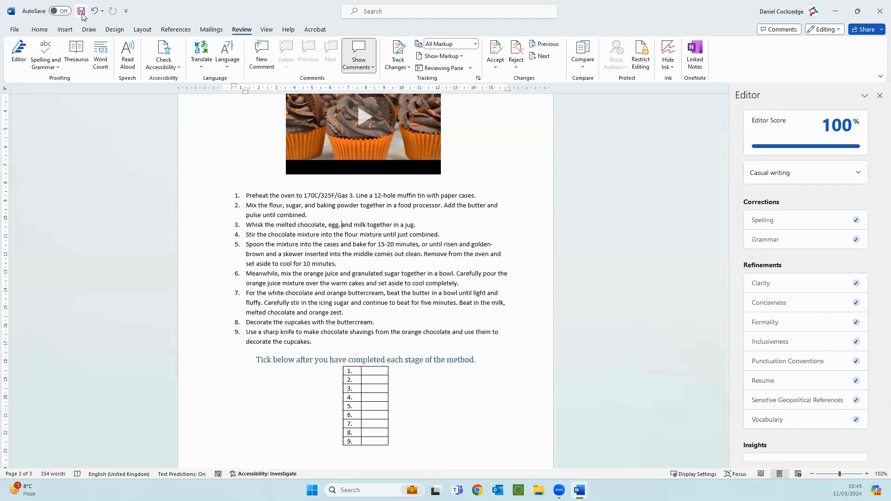
scroll(390, 326, up, 8)
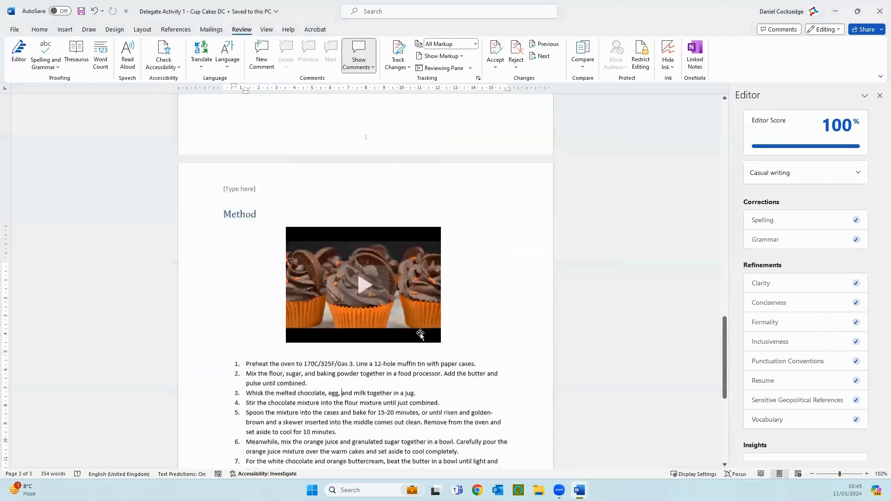
click(879, 96)
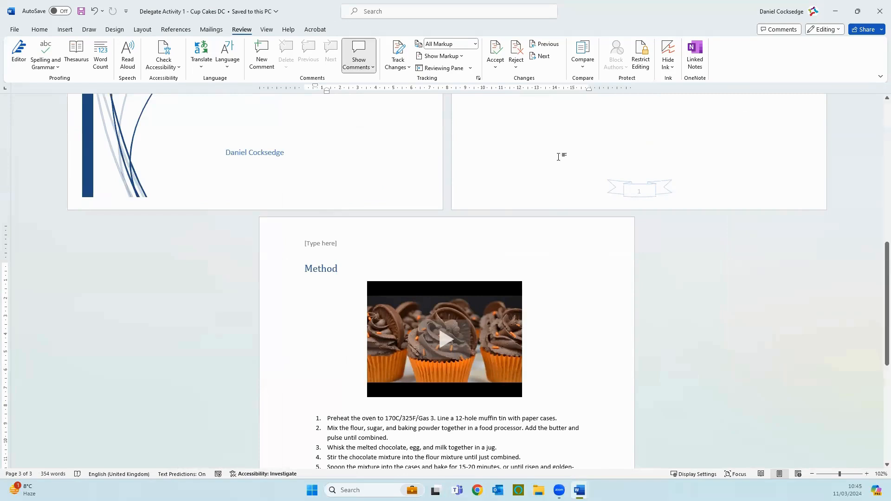
scroll(468, 263, up, 6)
scroll(458, 254, up, 2)
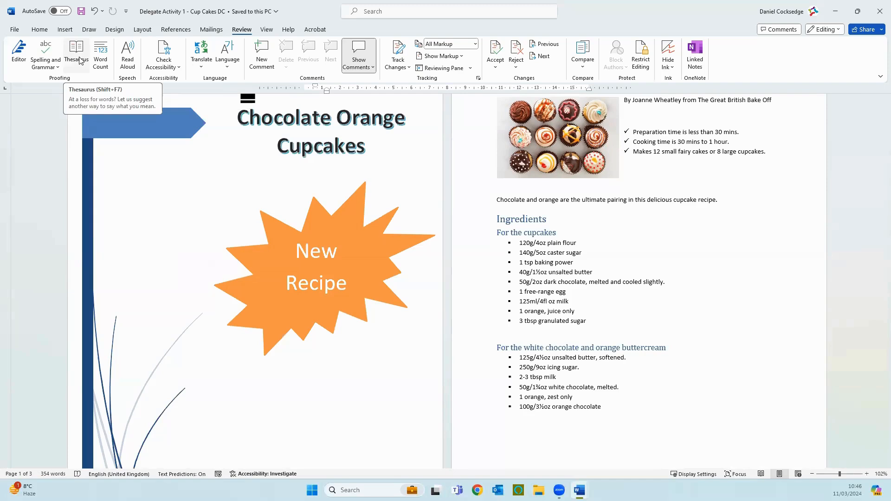
- Look up "and" in the Thesaurus, and check the document's word count with textboxes, footnotes and endnotes excluded
click(80, 60)
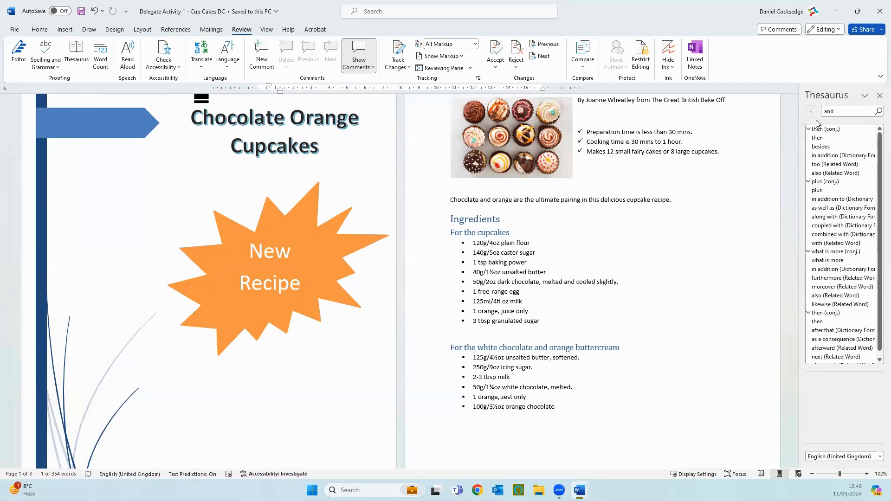
click(879, 94)
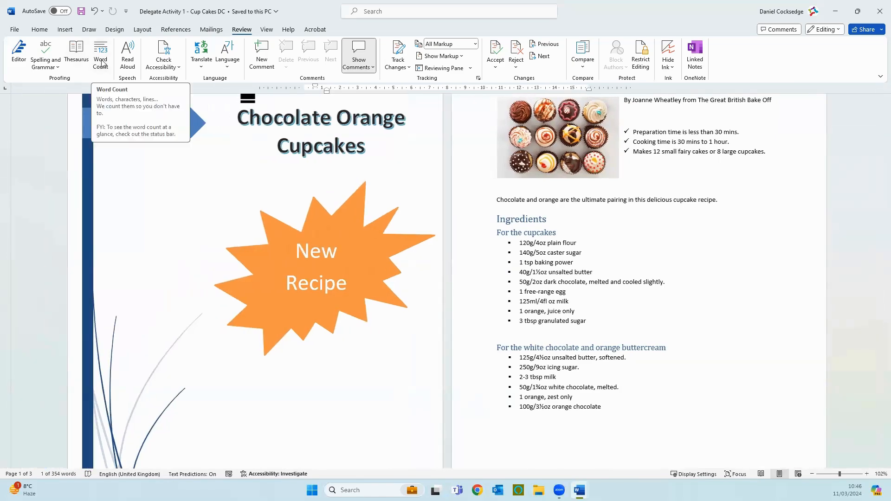
click(102, 64)
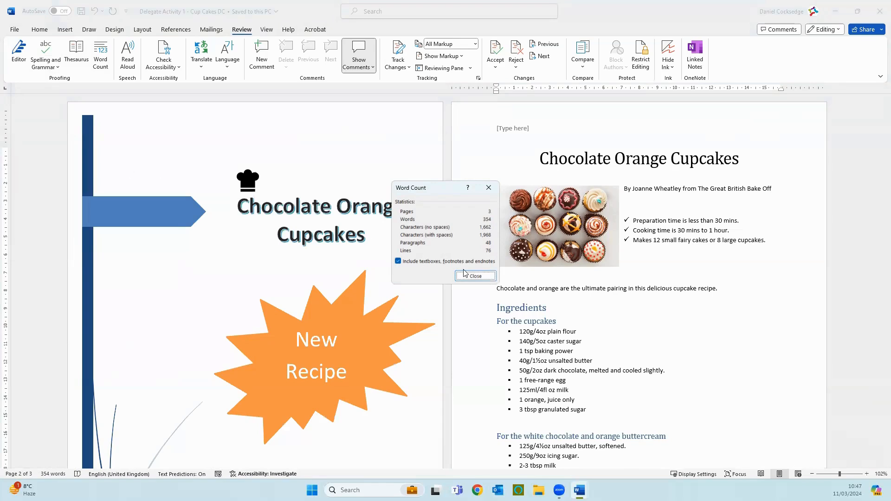
click(397, 262)
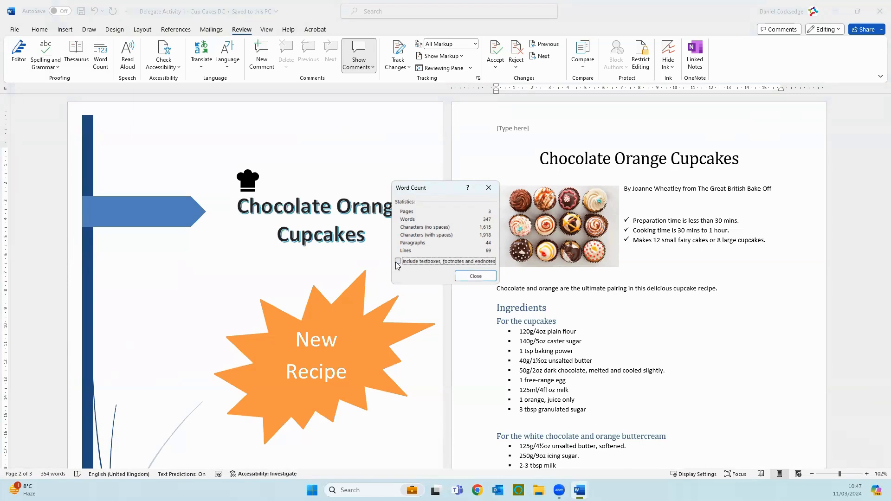
key(Escape)
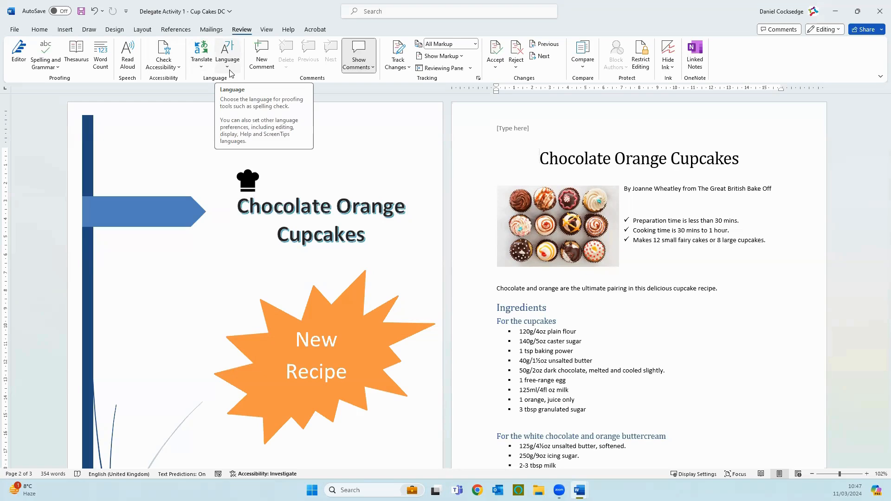
- Have the recipe page read aloud from its title and pause the reading at the cupcake quantities line
click(129, 65)
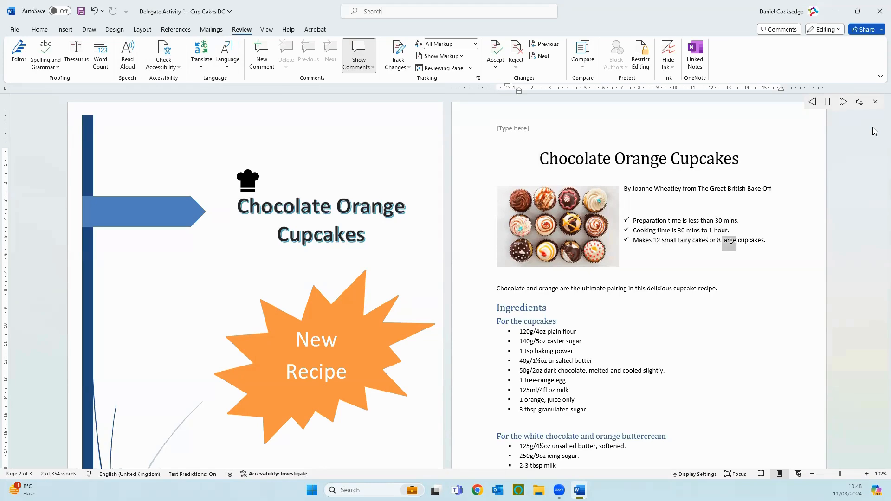
click(829, 103)
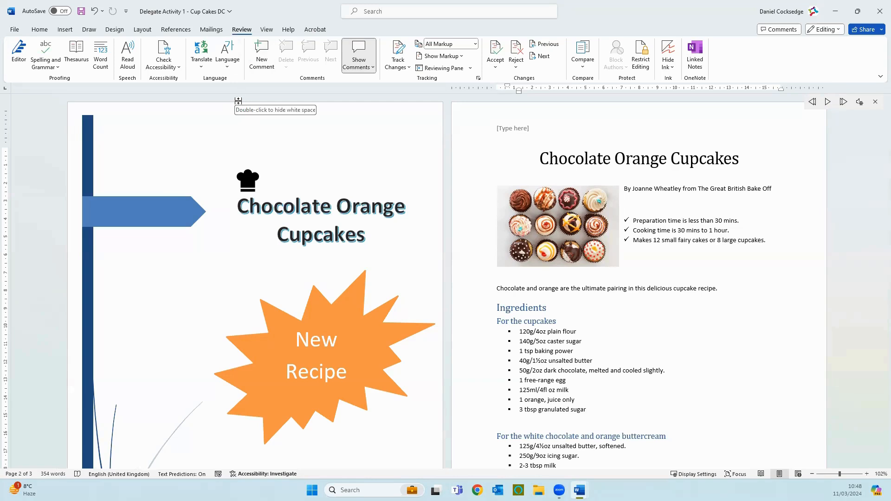
- Run the accessibility check and show the recommended actions for Group 1, the cover page shape with a missing object description
click(177, 67)
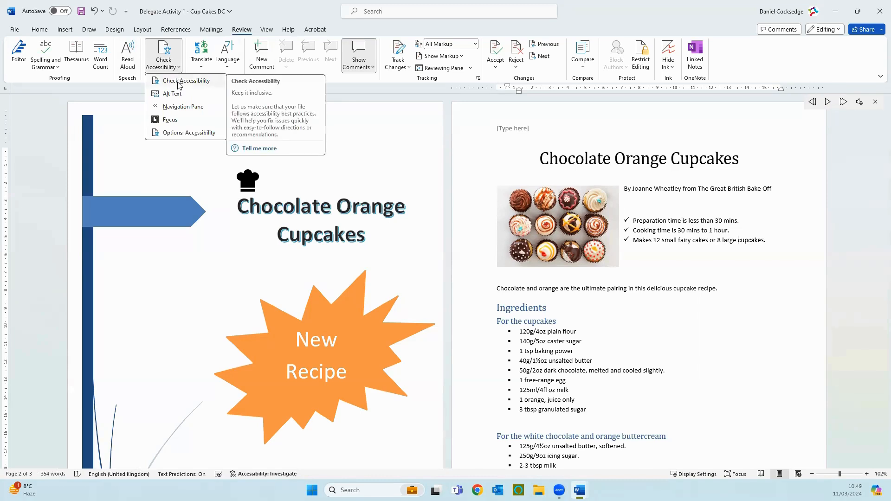
click(180, 82)
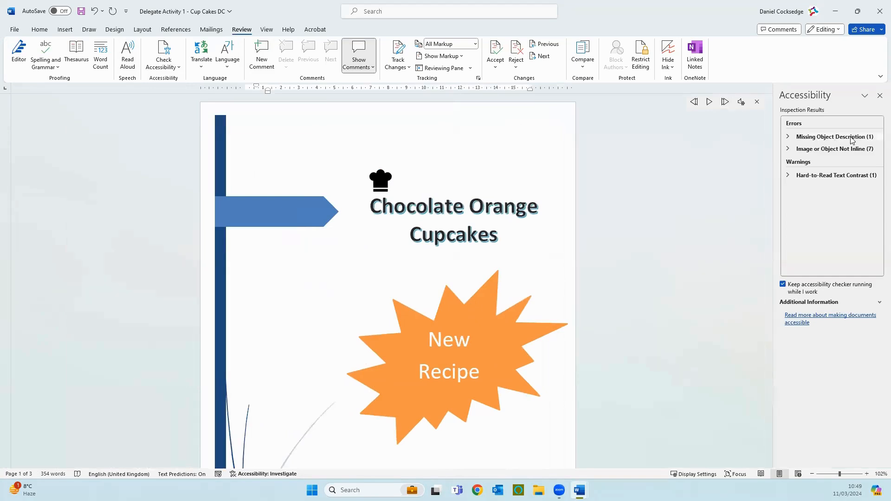
click(787, 138)
click(807, 147)
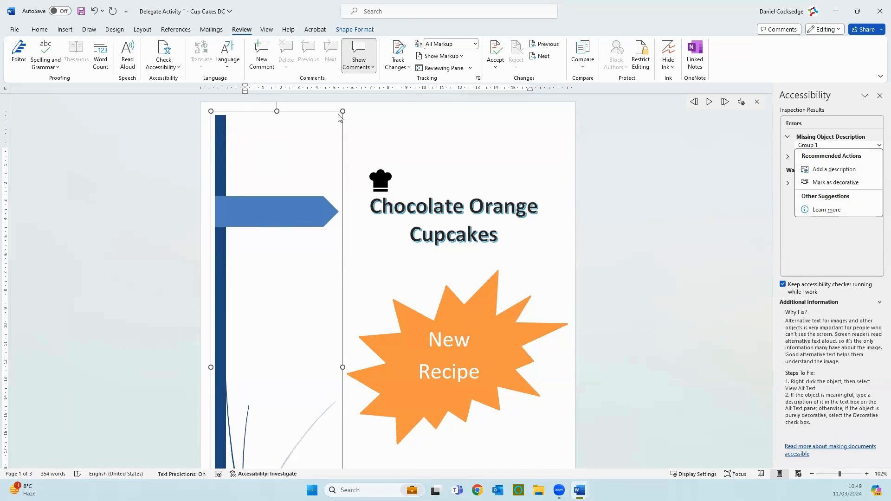
- Enter "Cover Page Mount" as the alt text for Group 1, but mark the object as decorative instead
click(853, 170)
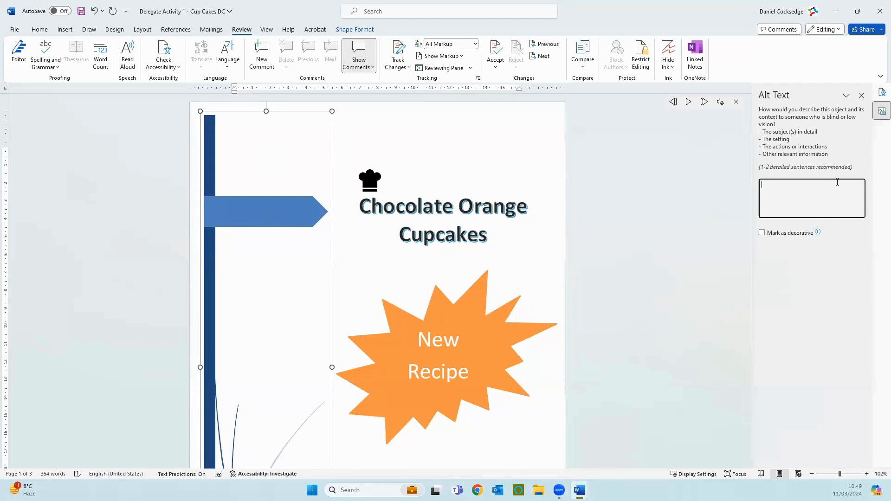
text(Cover Page Mount)
click(765, 233)
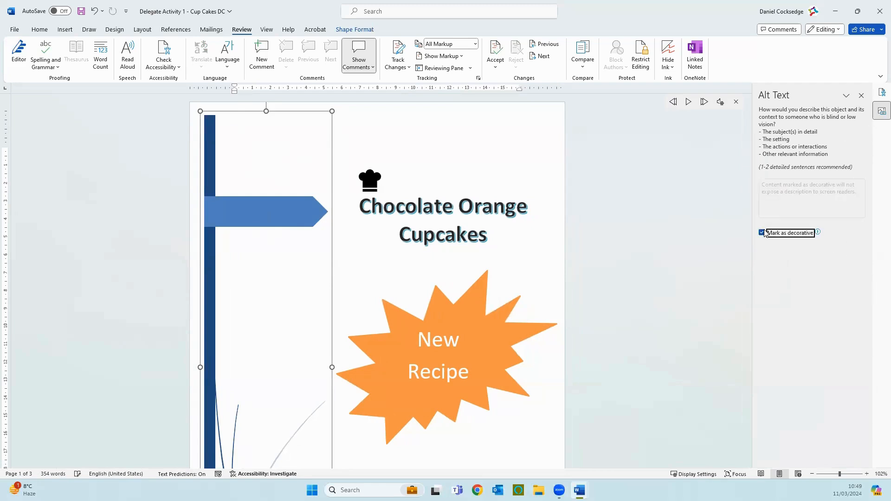
click(860, 97)
- Mark Text Box 2, Graphic 2, Text Box 1 and Explosion: 14 Points 1 as decorative under the Image or Object Not Inline errors
click(821, 146)
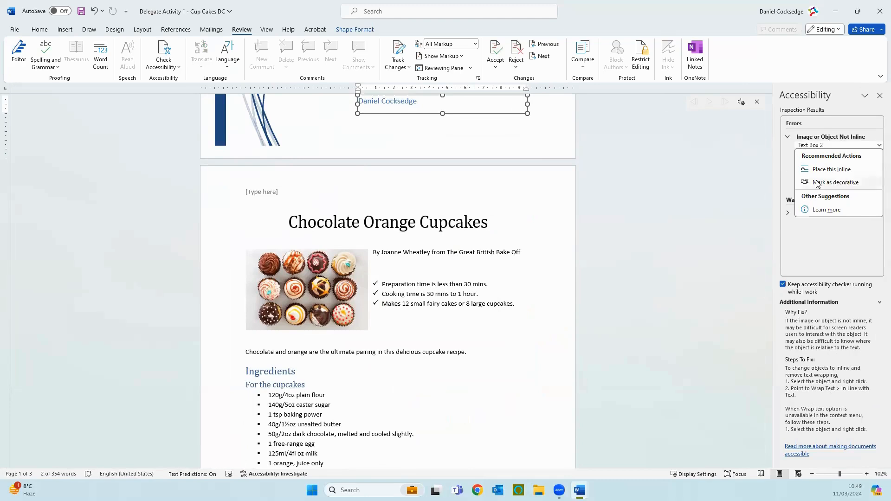
click(818, 182)
click(818, 146)
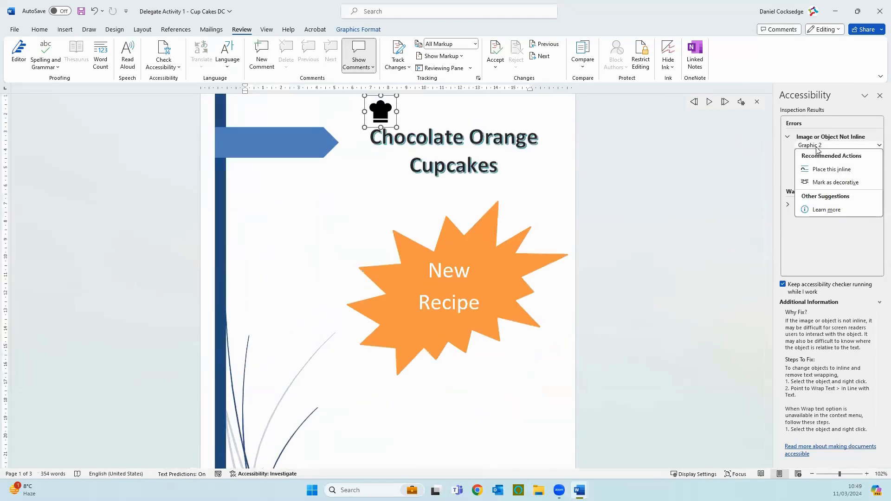
click(825, 183)
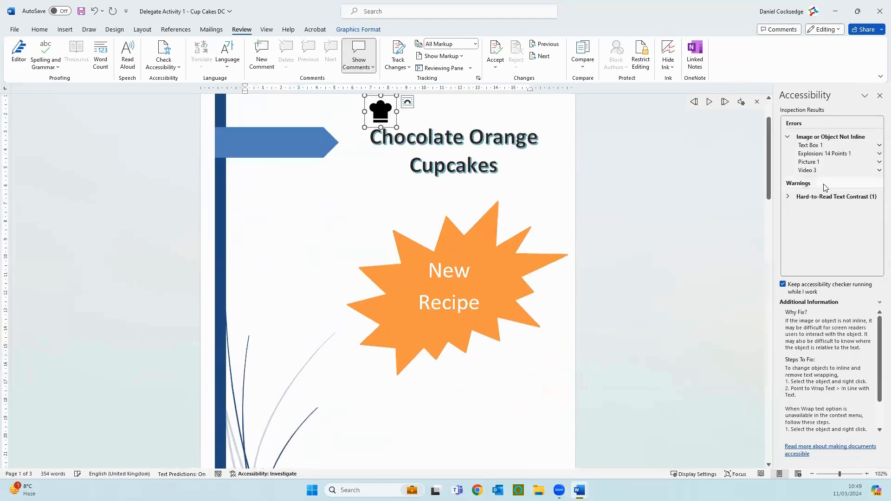
click(816, 147)
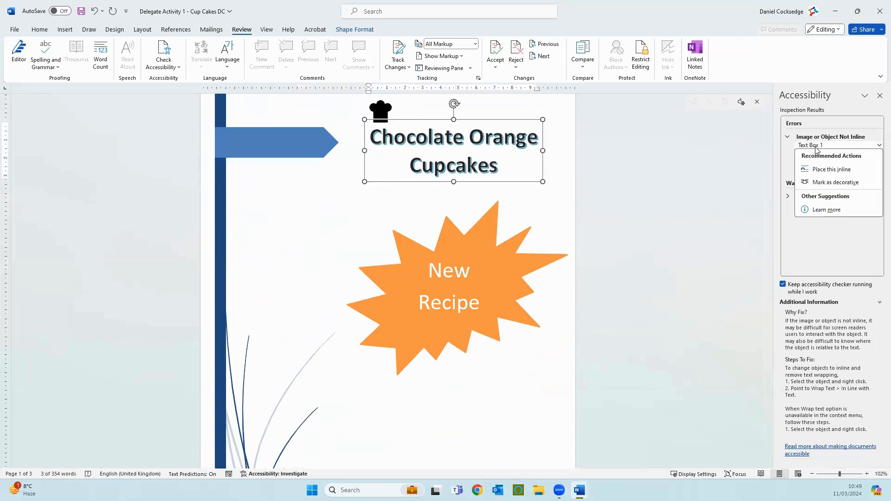
click(827, 183)
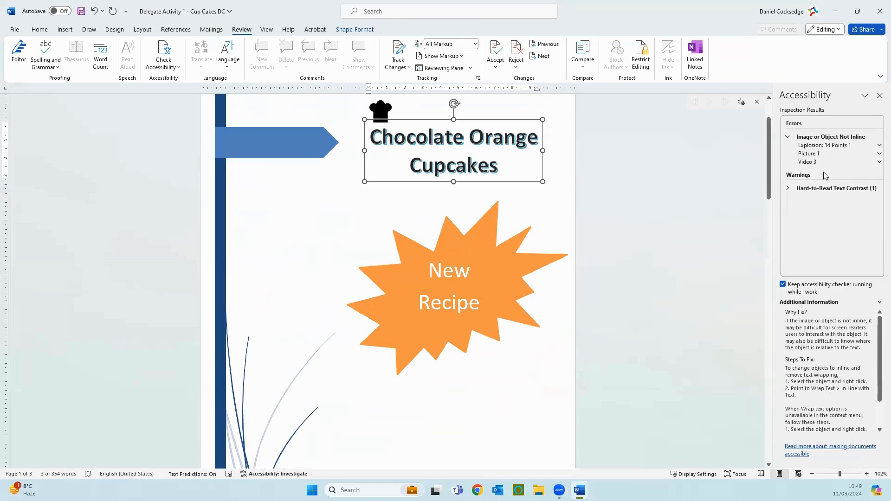
click(819, 146)
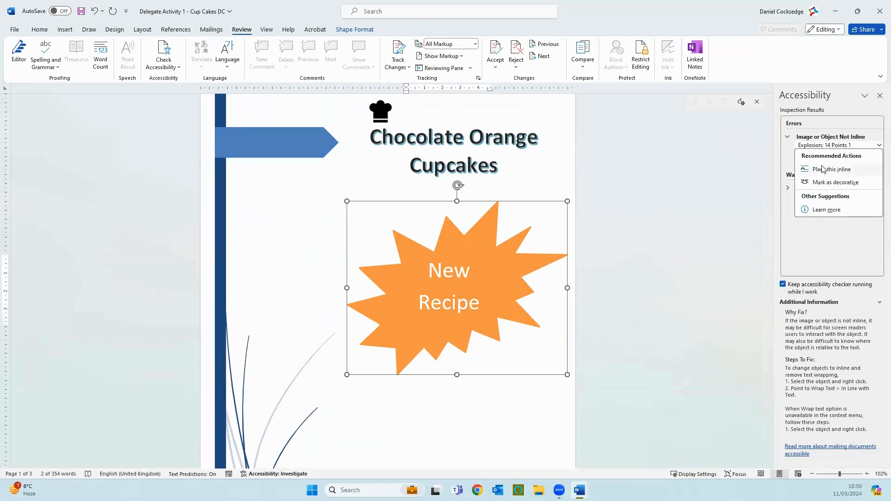
click(827, 183)
click(817, 146)
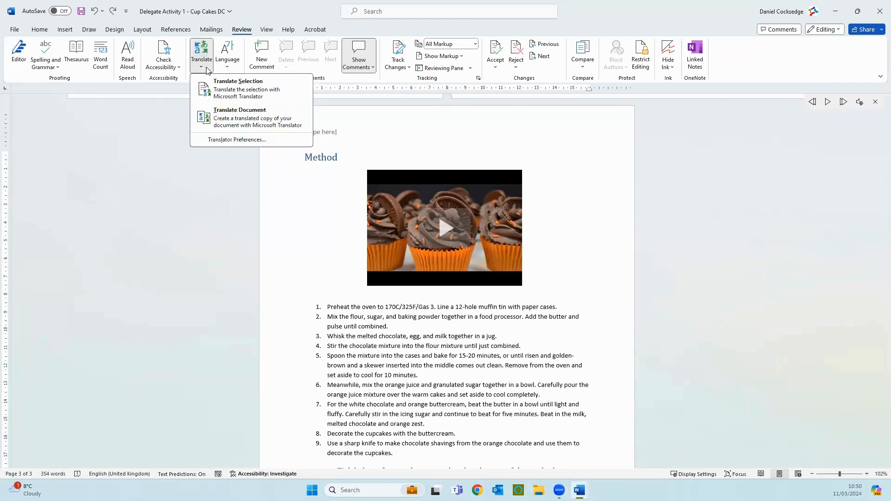
- Create a translated copy of the whole document in French, with the source language left on Auto-detect
click(216, 120)
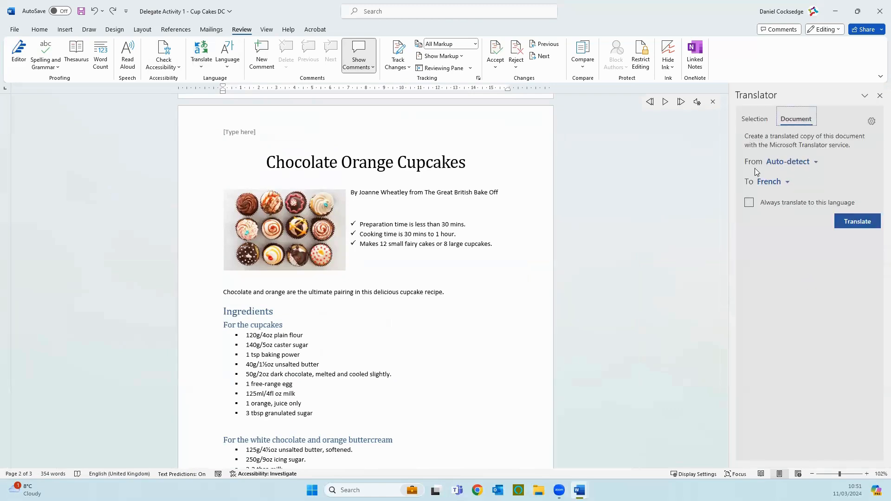
click(795, 163)
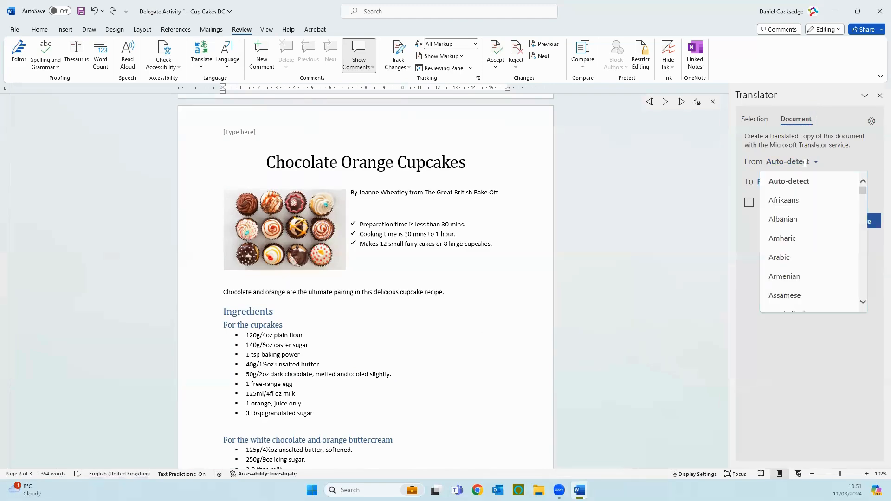
click(839, 153)
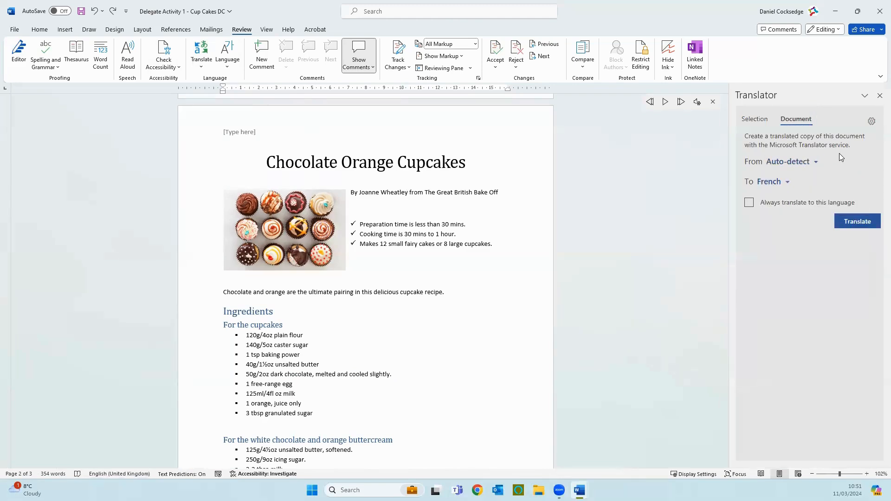
click(788, 184)
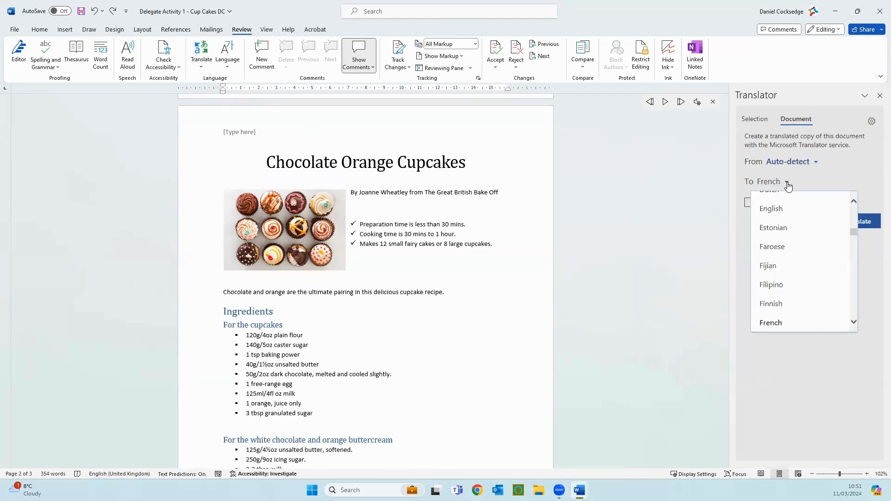
click(777, 324)
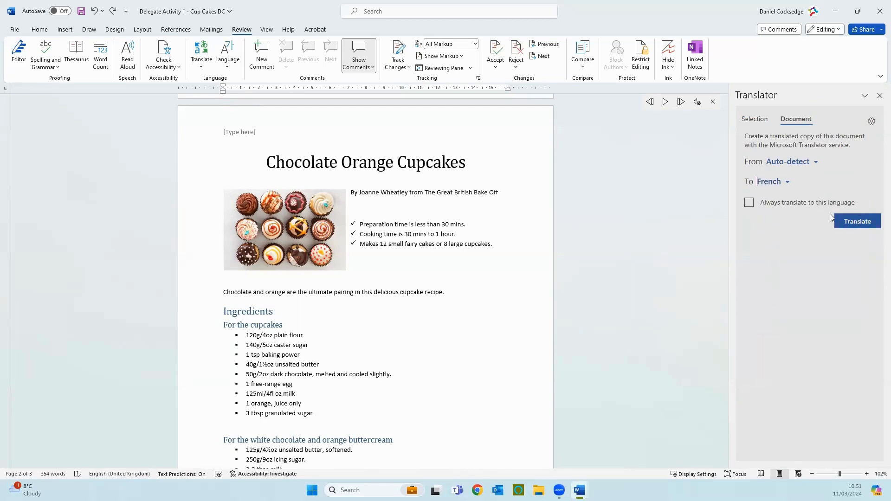
click(854, 222)
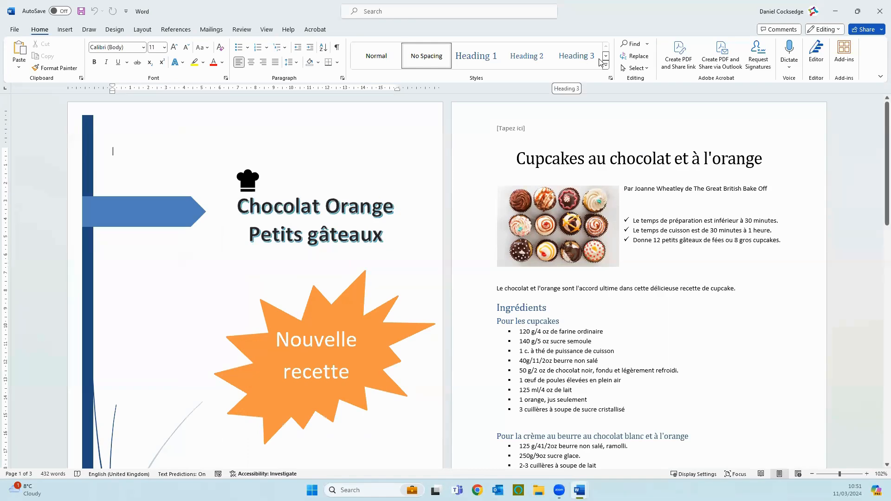
- Look through all pages of the French copy, close it without saving and leave the Translator
scroll(683, 281, down, 6)
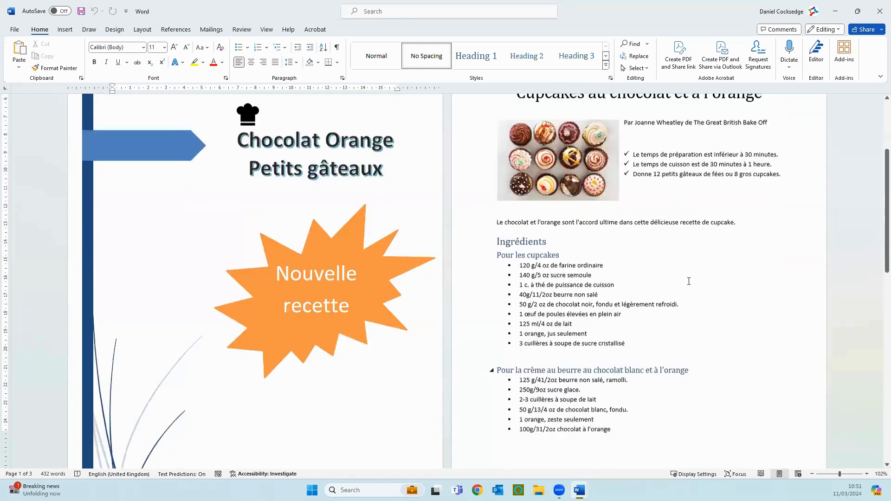
scroll(683, 281, down, 10)
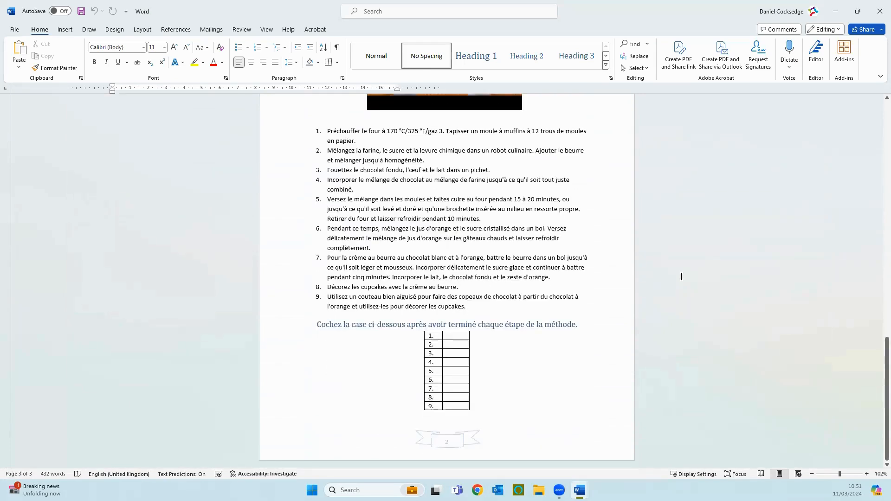
scroll(682, 277, up, 10)
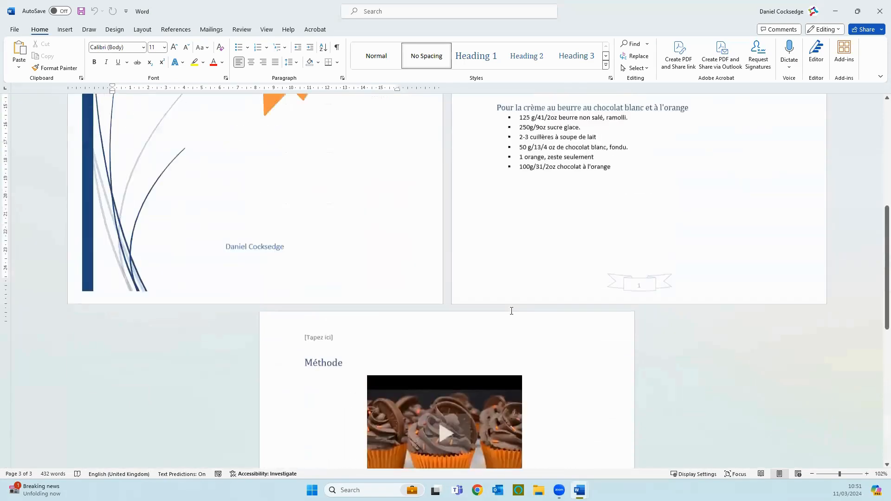
scroll(512, 311, up, 5)
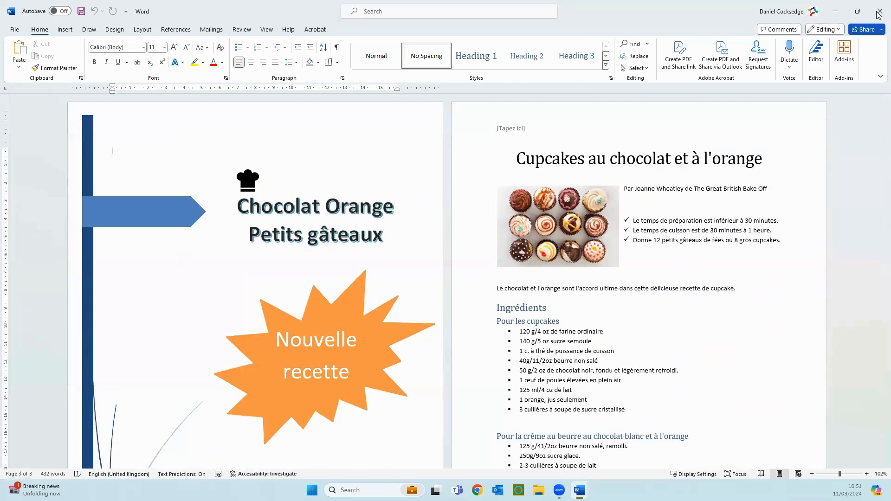
click(879, 13)
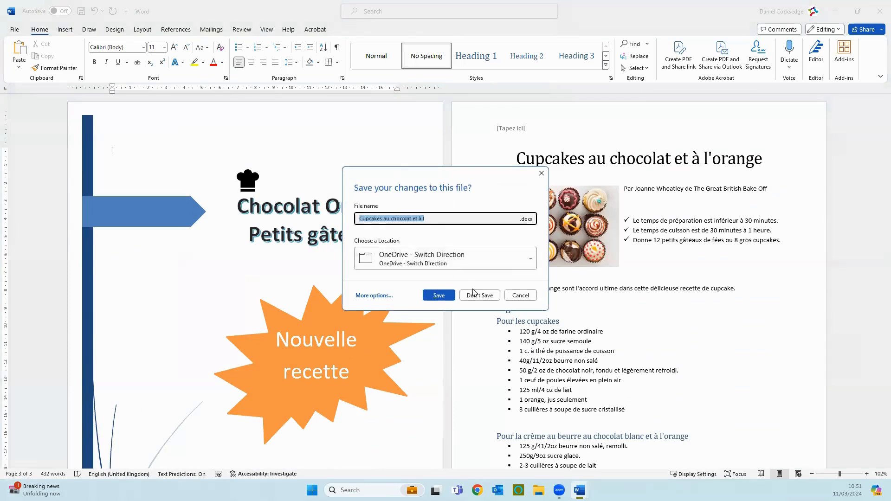
click(475, 295)
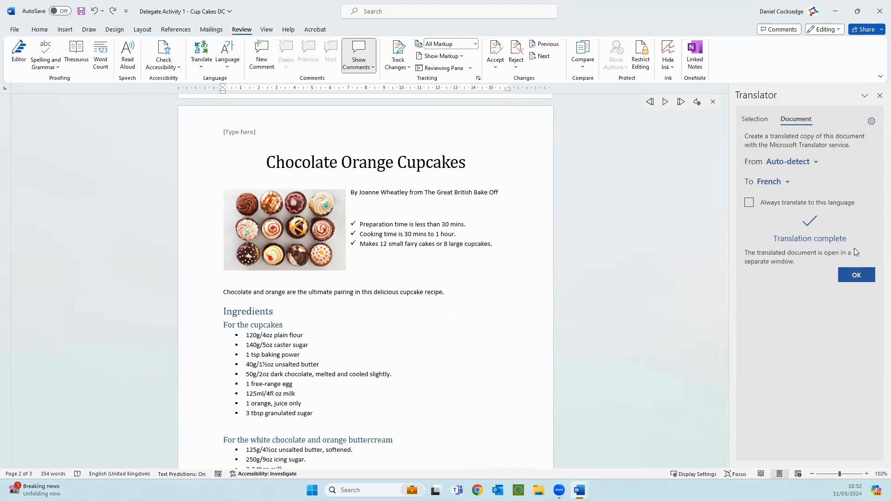
click(880, 96)
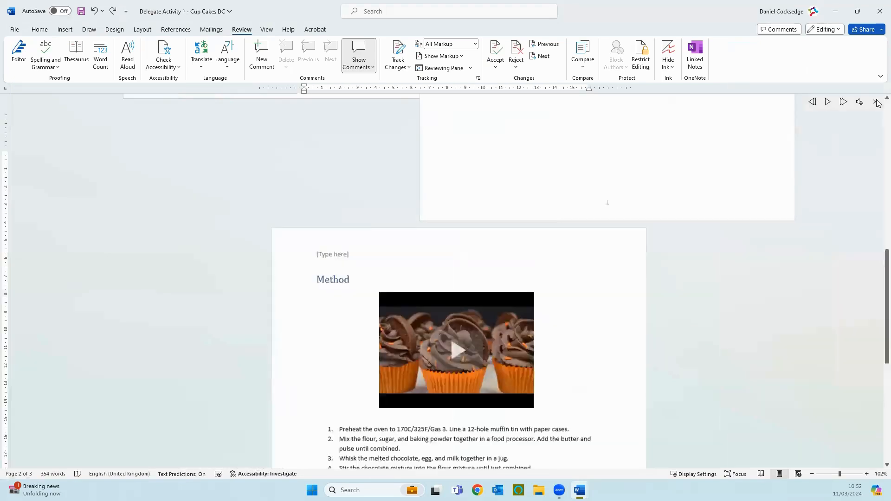
click(232, 65)
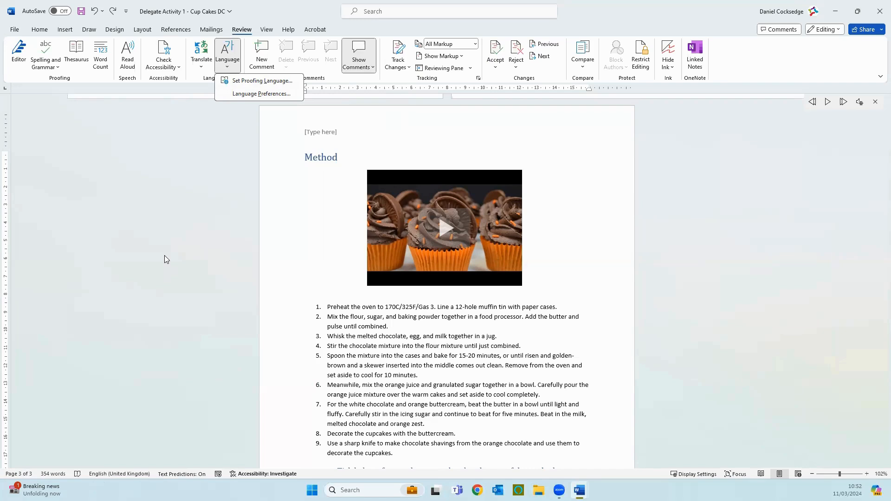
click(270, 188)
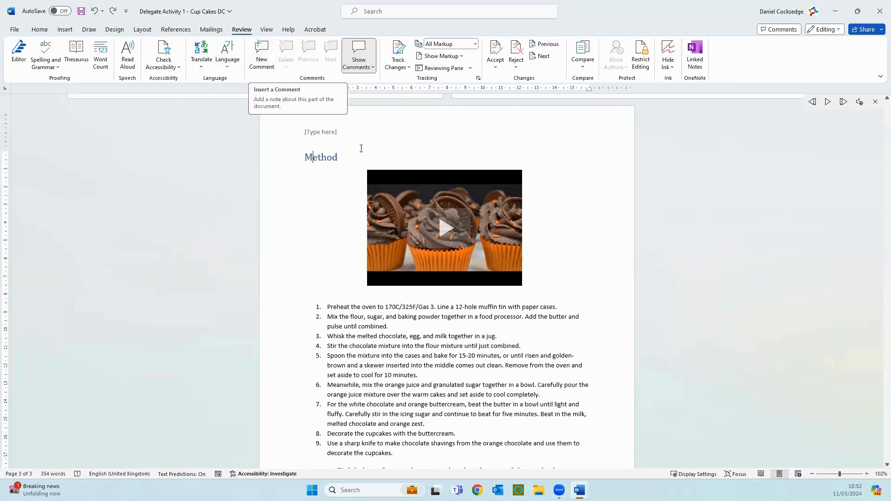
scroll(311, 289, up, 8)
scroll(311, 288, up, 4)
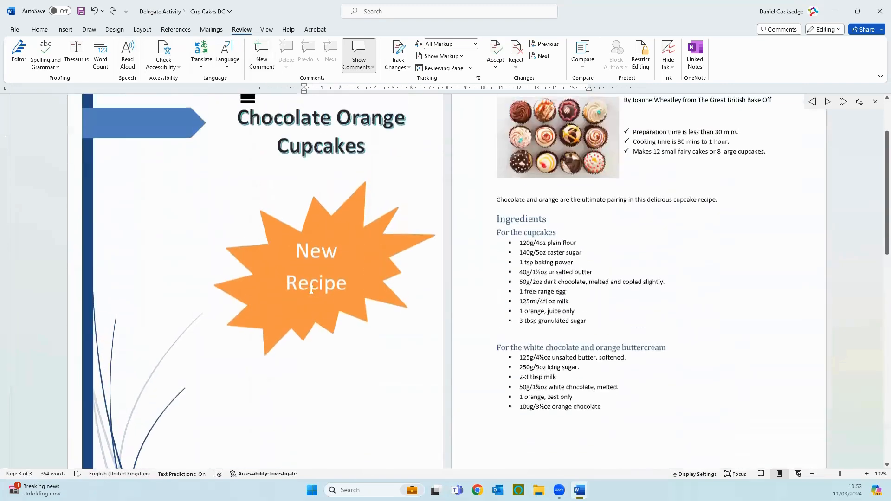
- Draft a new comment on the word "Cupcakes" in the page 2 title, reading "Good work" followed by the colleague's first name
double_click(695, 139)
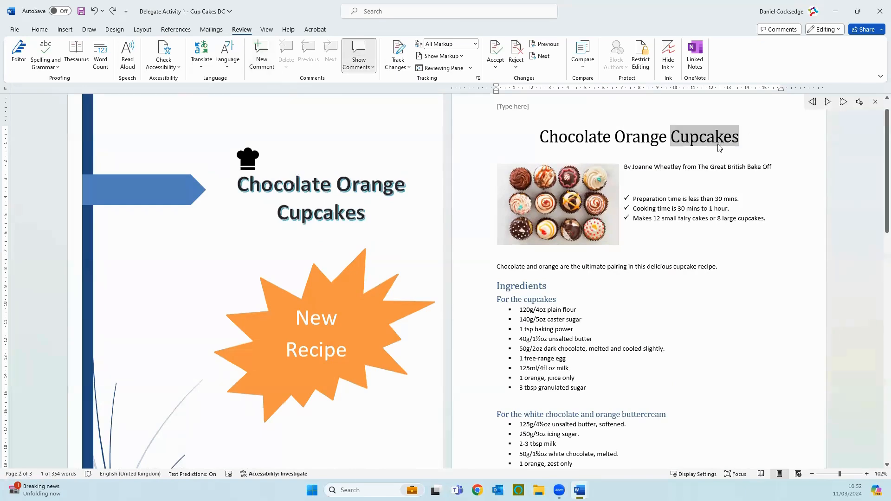
click(258, 48)
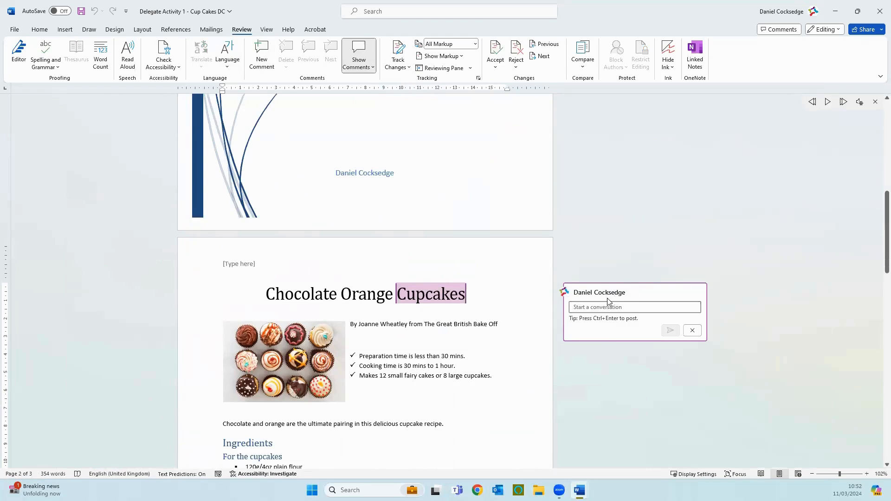
text(Good w)
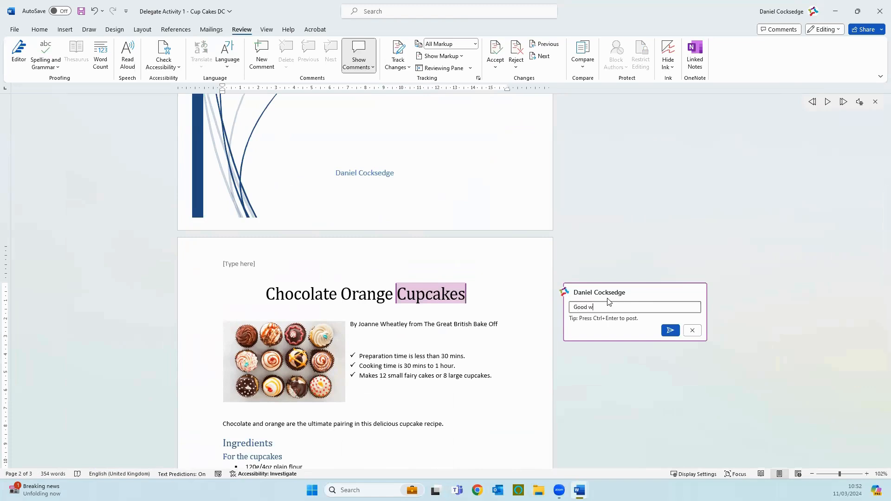
text(ork dan!)
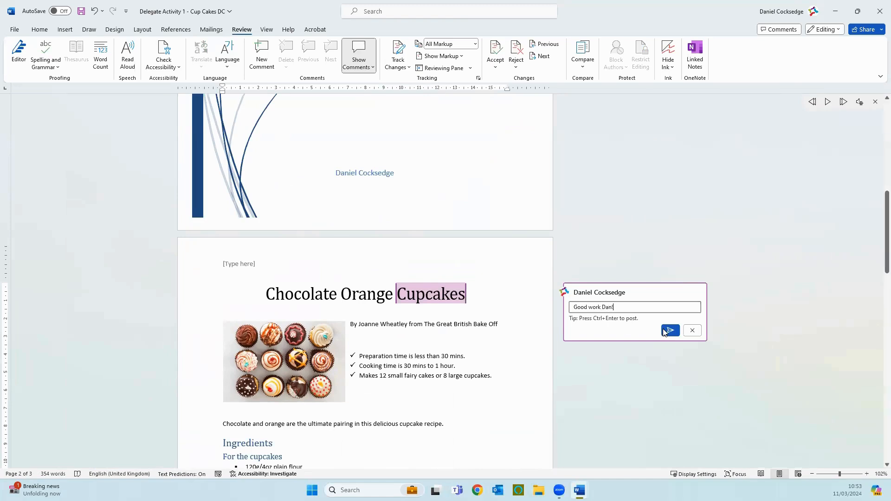
click(604, 308)
text(@)
key(BackSpace)
key(BackSpace)
key(BackSpace)
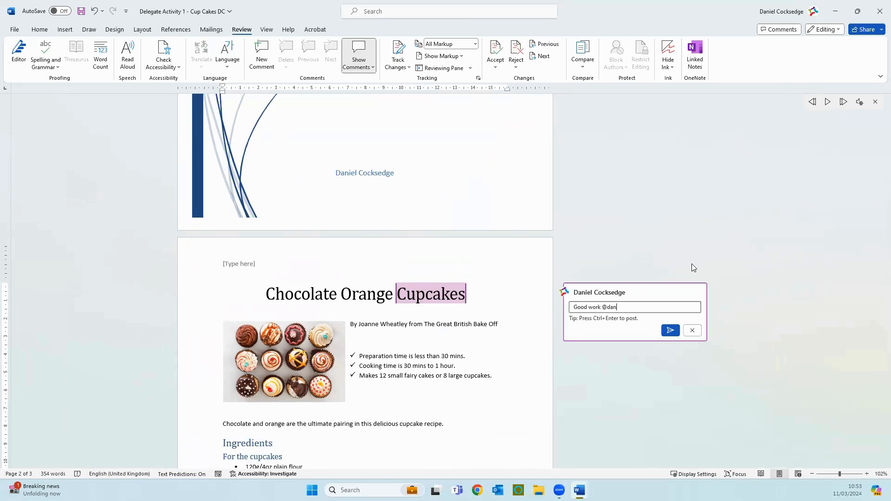
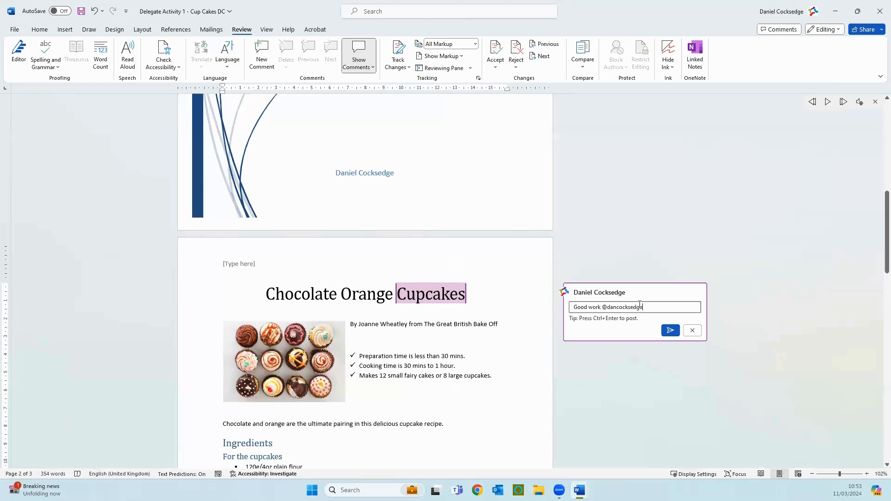
click(693, 331)
- Show the document's comments as a list and close the list again
scroll(528, 278, up, 5)
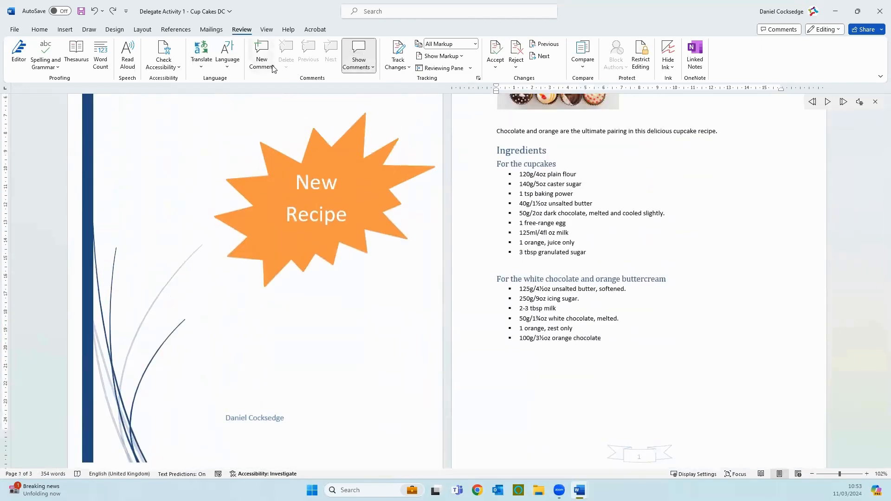
scroll(370, 81, up, 6)
scroll(370, 82, down, 4)
click(241, 31)
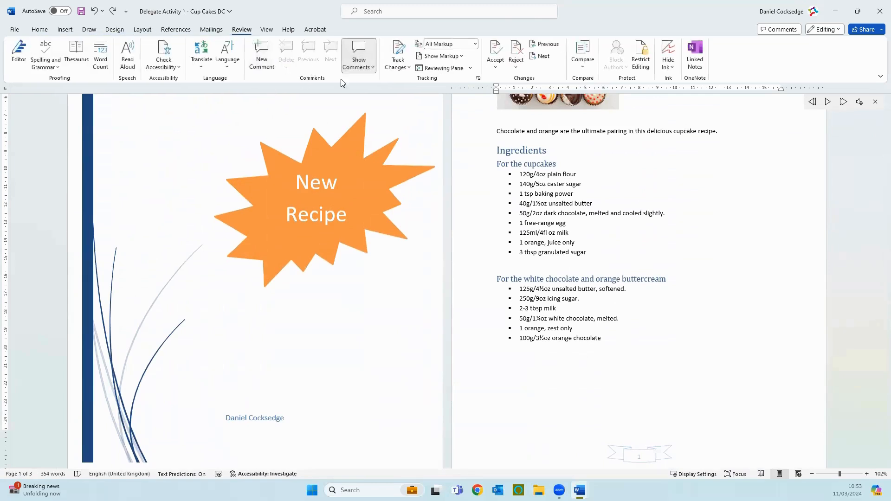
click(367, 66)
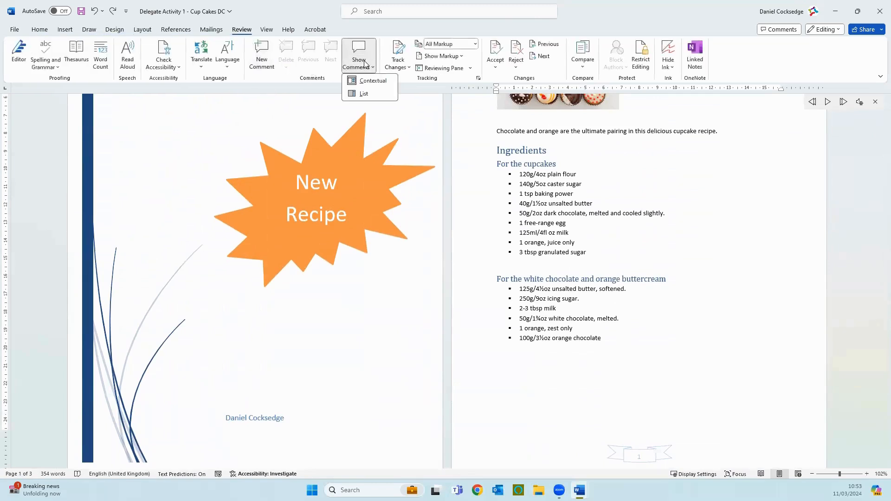
click(364, 94)
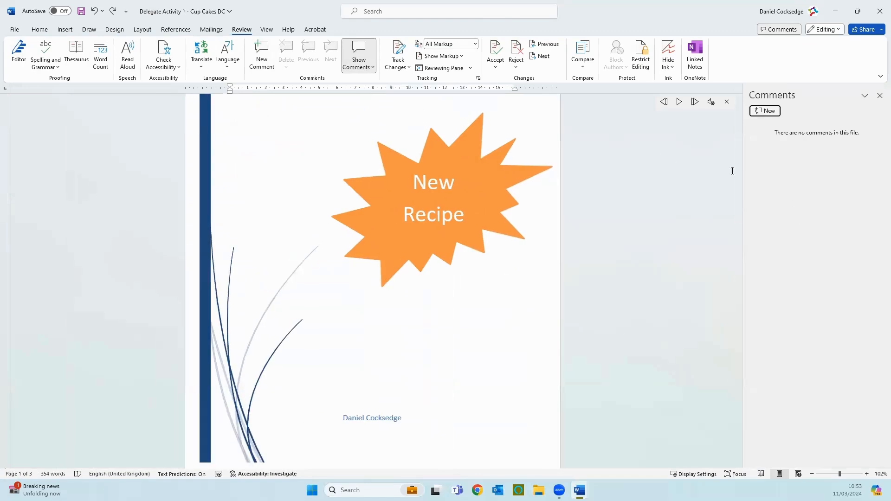
click(878, 97)
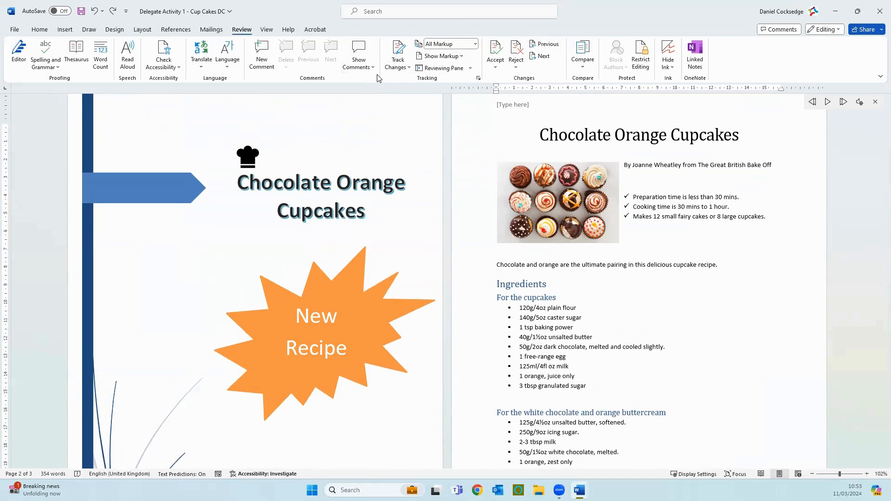
- Zoom out to show all three pages, page forward and back through the recipe in Read Mode, and return to Print Layout
click(267, 30)
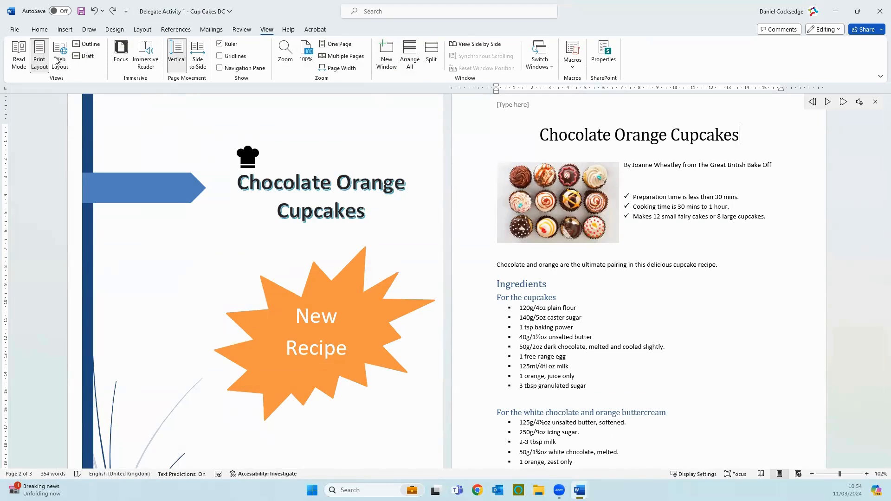
ctrl+scroll(278, 232, down, 4)
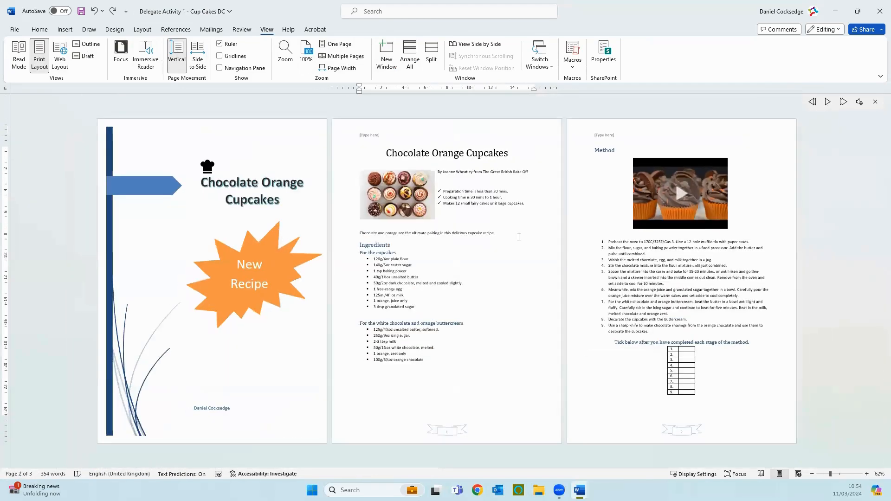
click(19, 59)
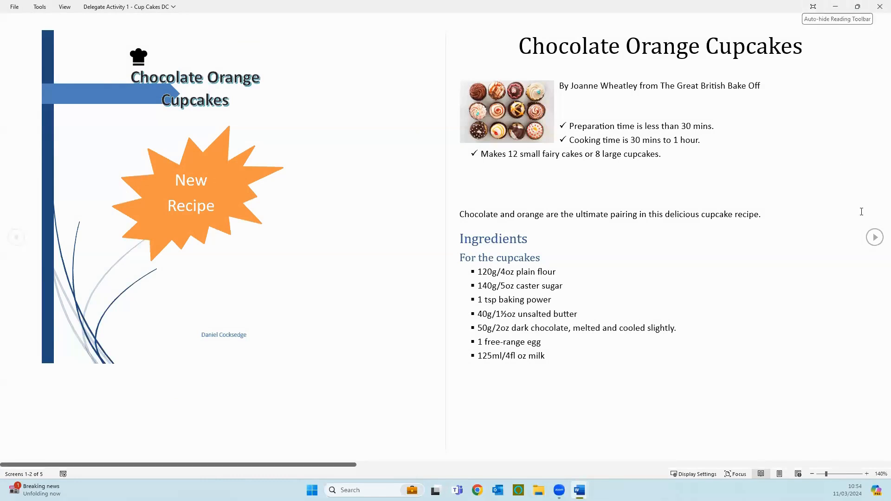
click(875, 238)
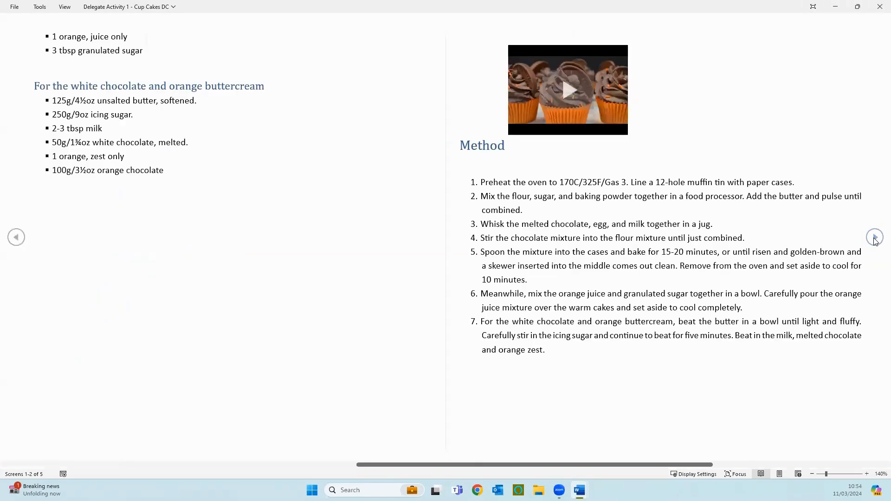
click(17, 237)
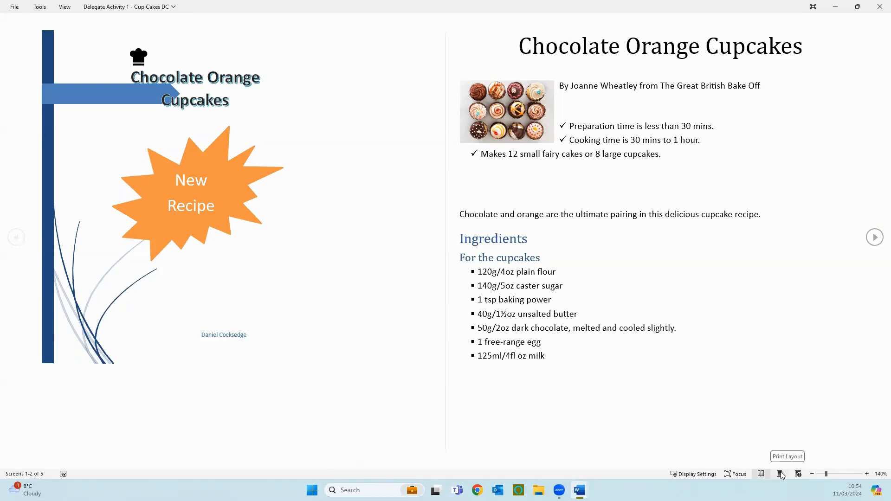
click(64, 7)
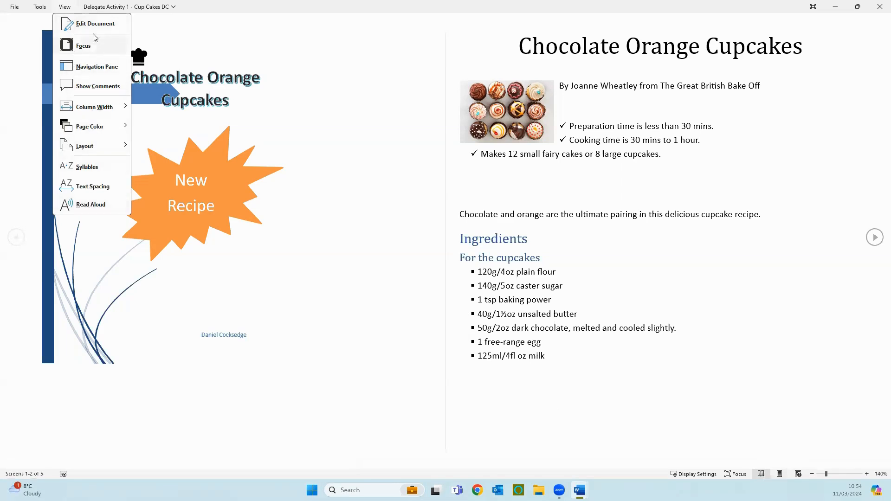
click(781, 474)
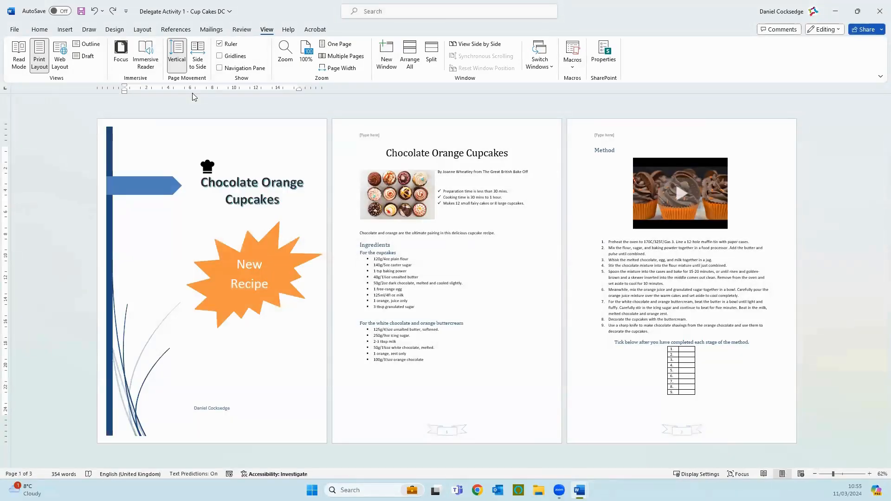
- View the recipe in Web Layout and look through it from the cover to the method table and back
click(57, 66)
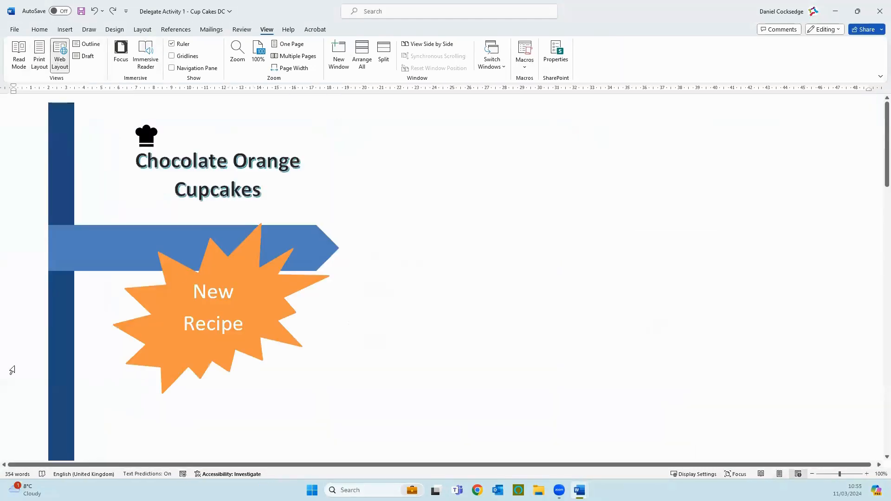
scroll(149, 308, down, 10)
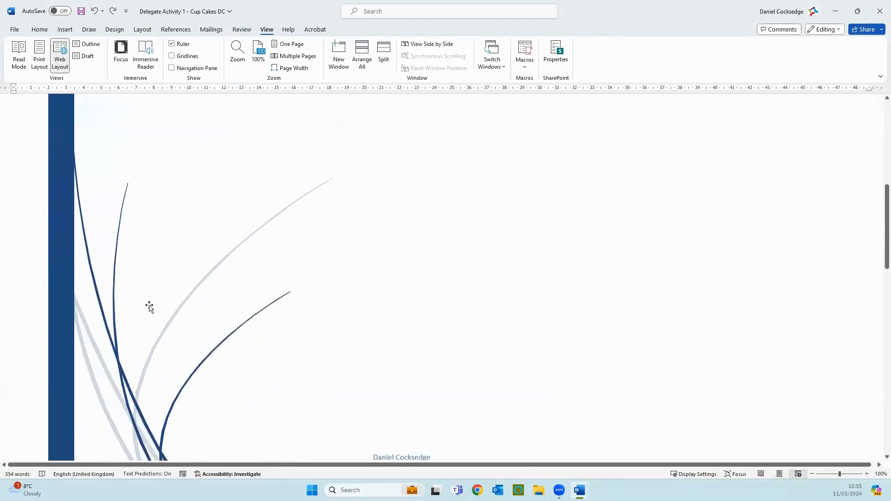
scroll(149, 308, down, 15)
scroll(152, 304, down, 12)
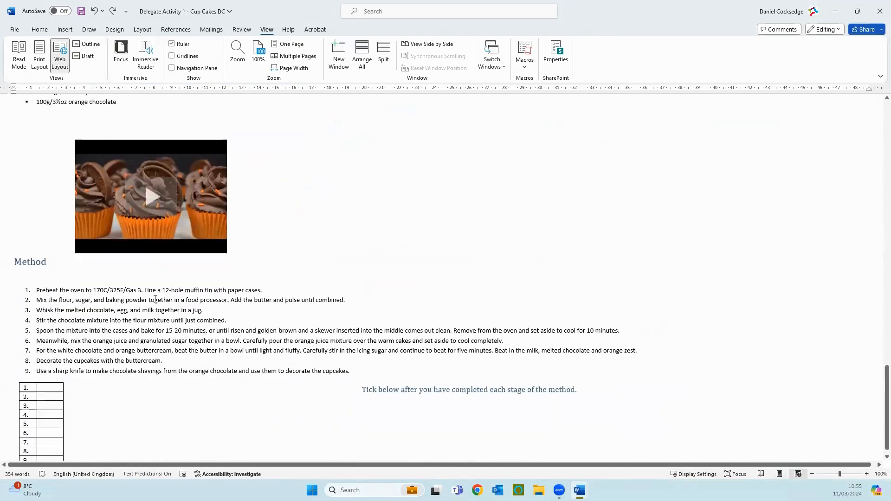
scroll(157, 293, up, 9)
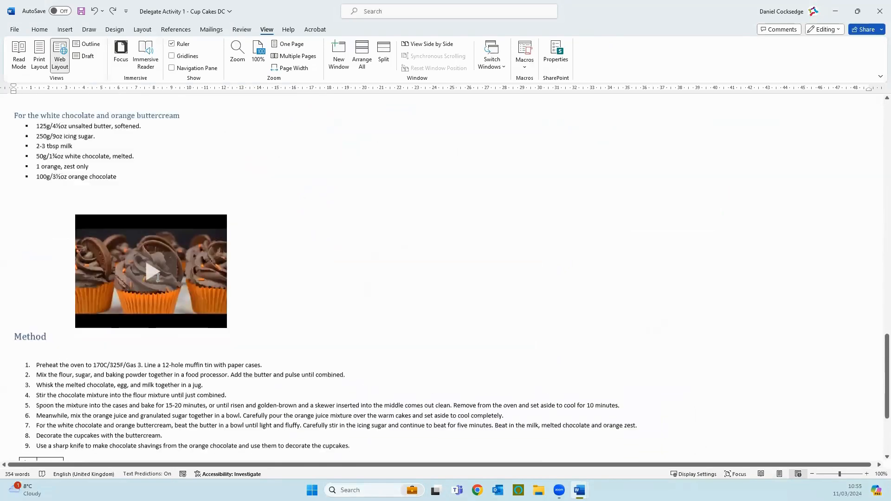
scroll(158, 278, up, 12)
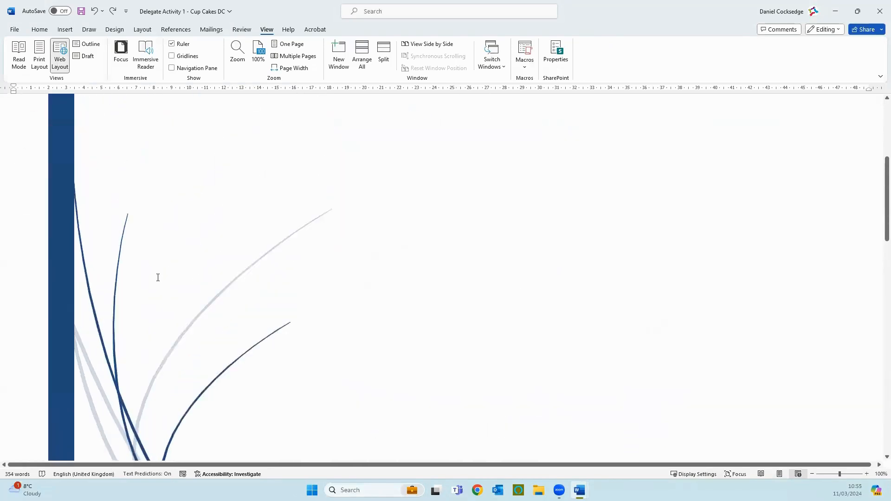
scroll(157, 278, up, 2)
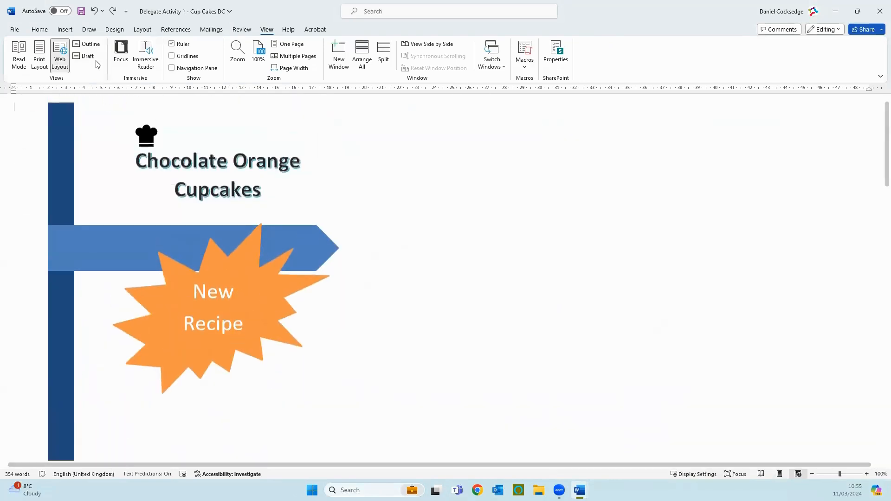
- View the recipe's heading structure in Outline view and return to Print Layout
click(87, 44)
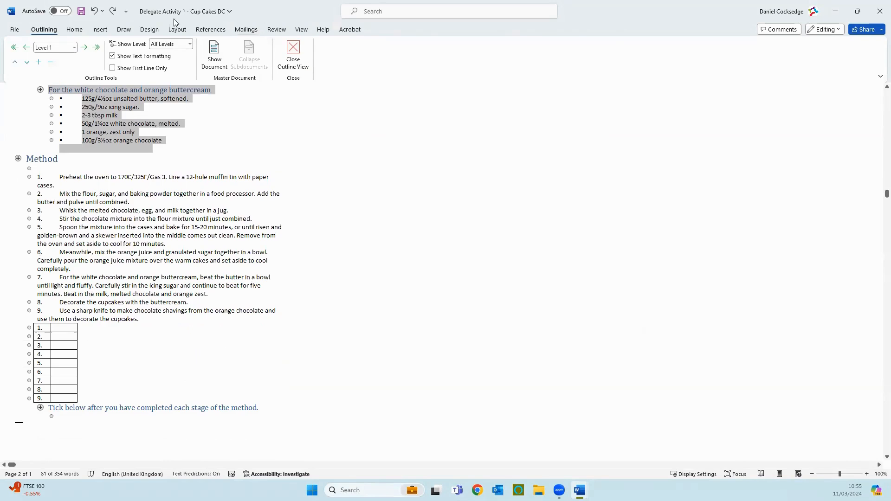
click(302, 30)
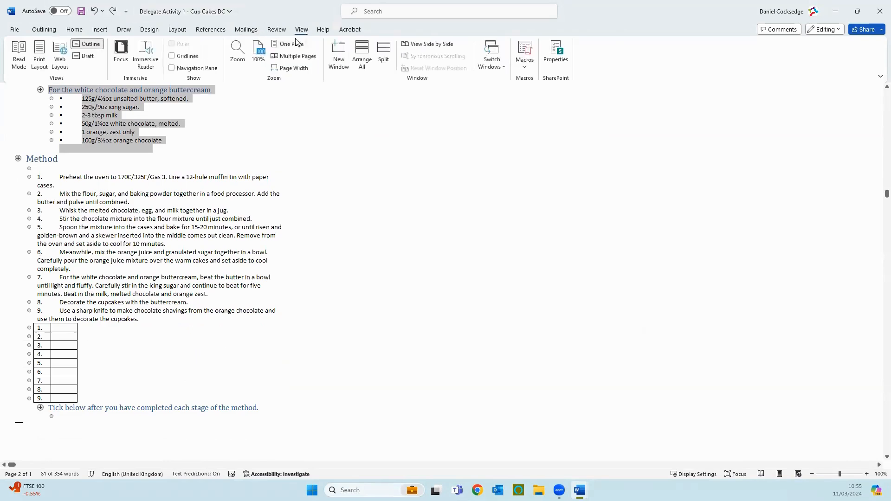
click(44, 55)
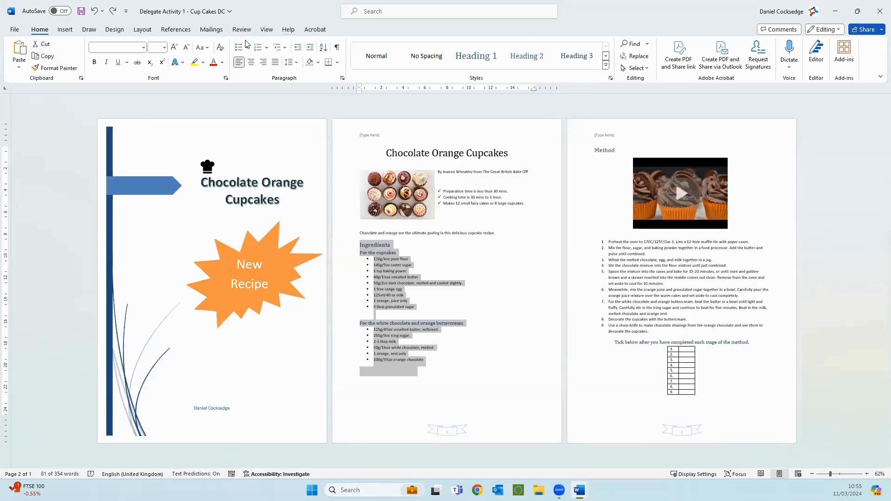
- View the recipe as text only in Draft view and return to Print Layout
click(267, 29)
click(91, 56)
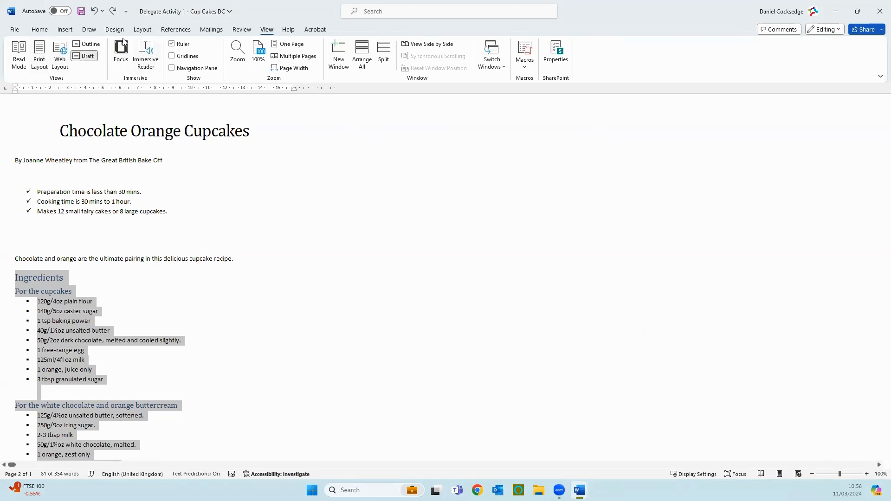
click(44, 51)
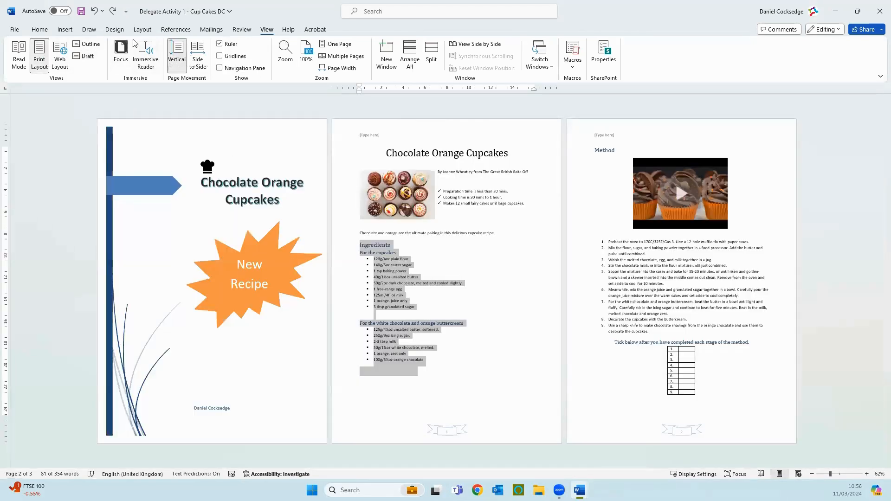
- View the recipe in Focus mode, place the cursor on each of the three pages, and leave Focus with the window maximized
click(119, 53)
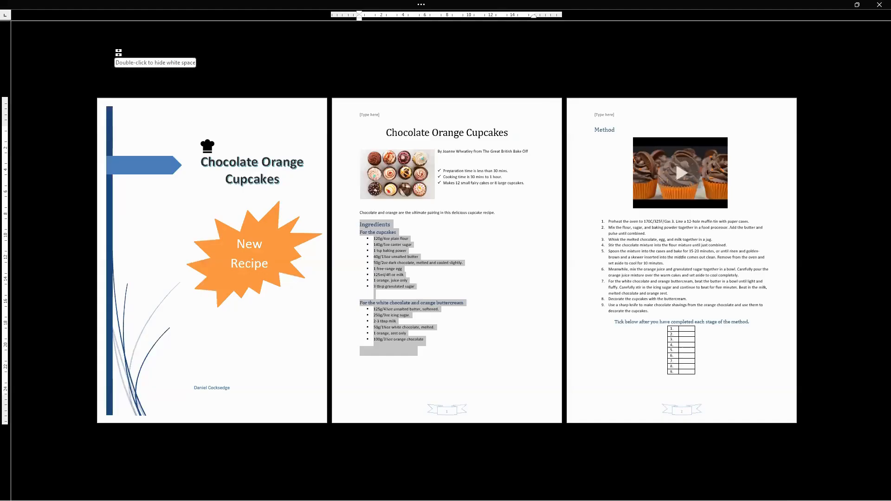
click(446, 226)
click(432, 244)
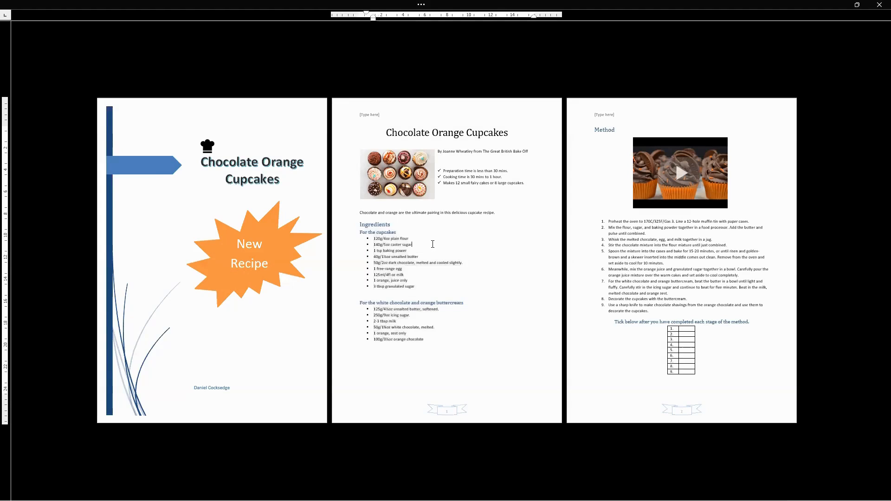
click(682, 281)
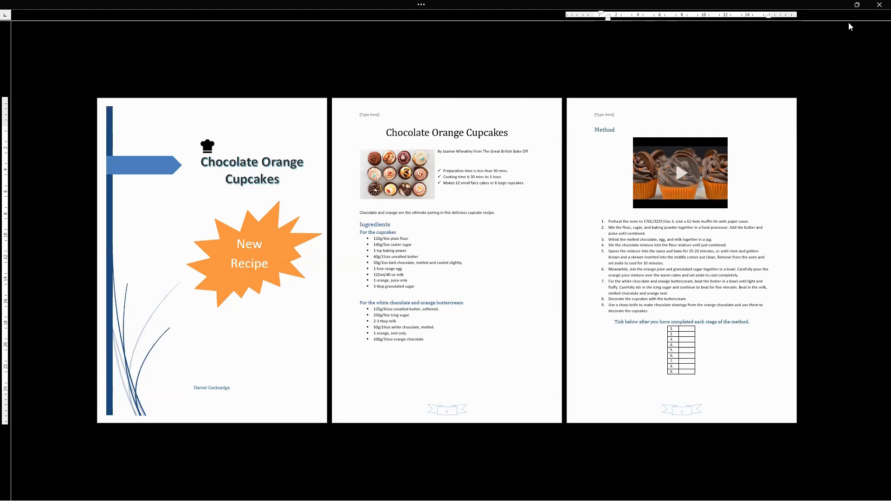
click(155, 34)
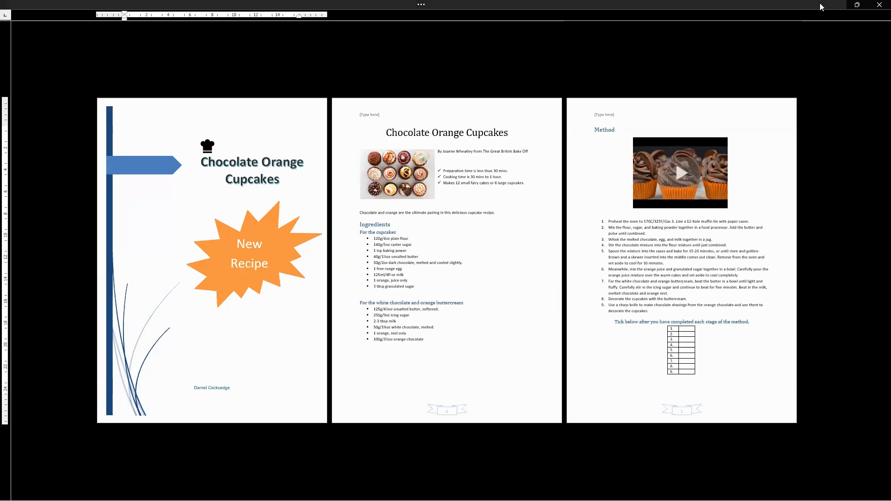
click(857, 4)
mouse_move(853, 8)
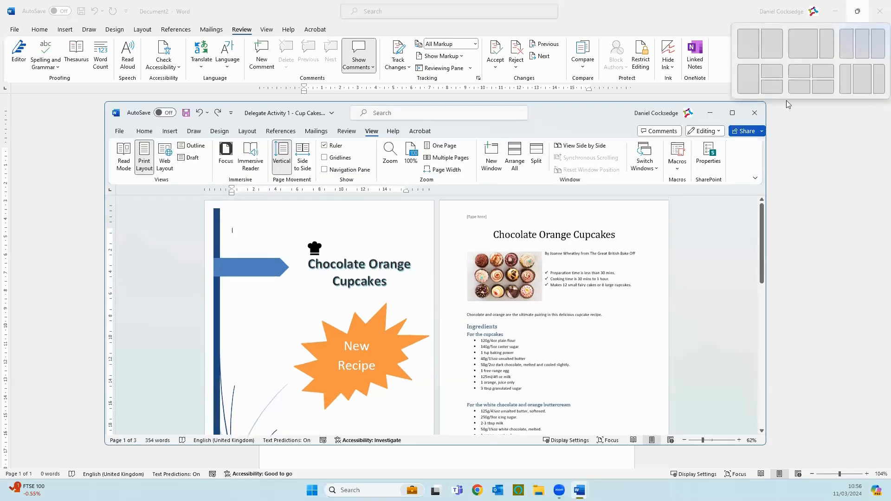
click(732, 113)
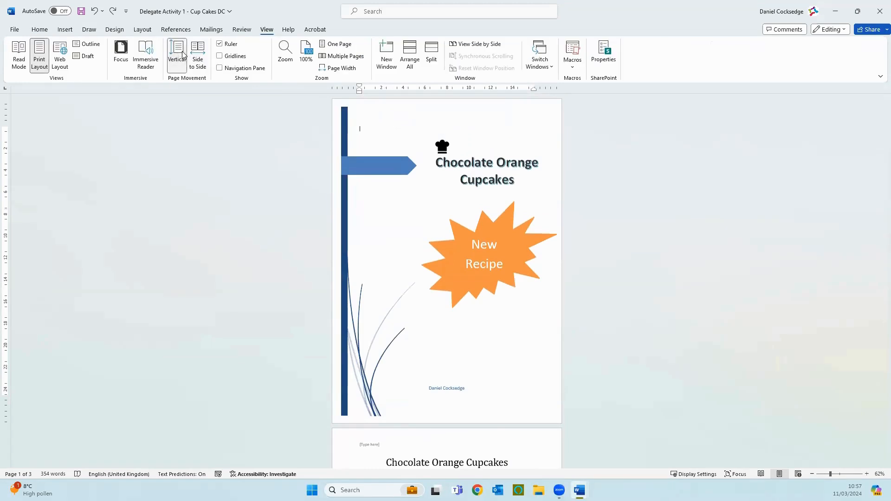
- Set the page movement to Side to Side
click(205, 65)
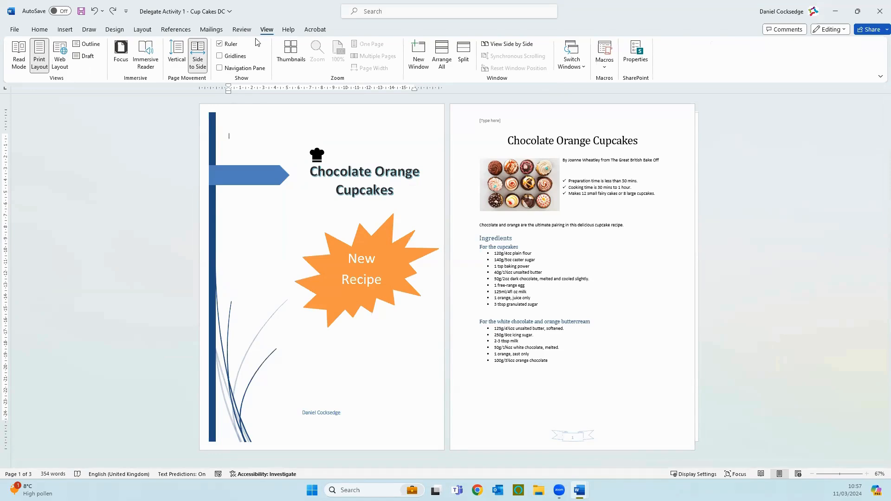
- Toggle the display of the ruler and the gridlines to compare how the recipe pages look with and without them
click(232, 43)
click(231, 43)
click(220, 56)
- Show the Navigation pane and view its page and heading lists, and view all pages as thumbnails before returning to the normal page view
click(235, 68)
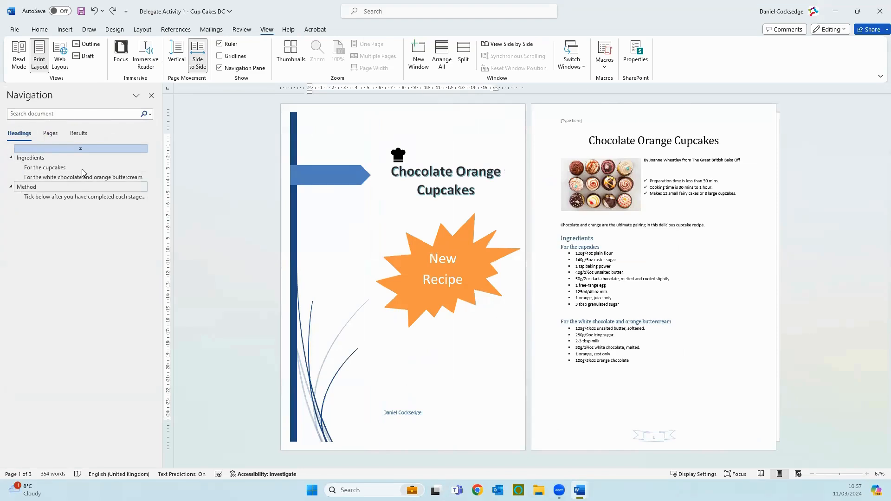
click(48, 134)
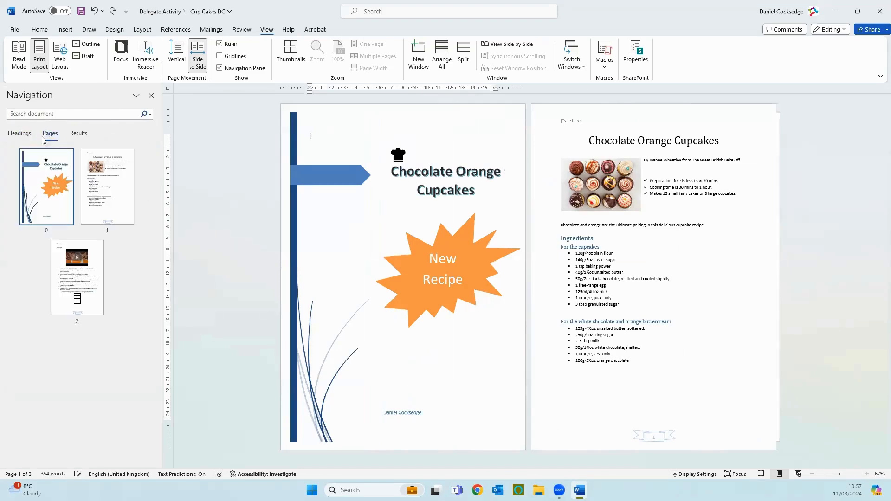
click(26, 136)
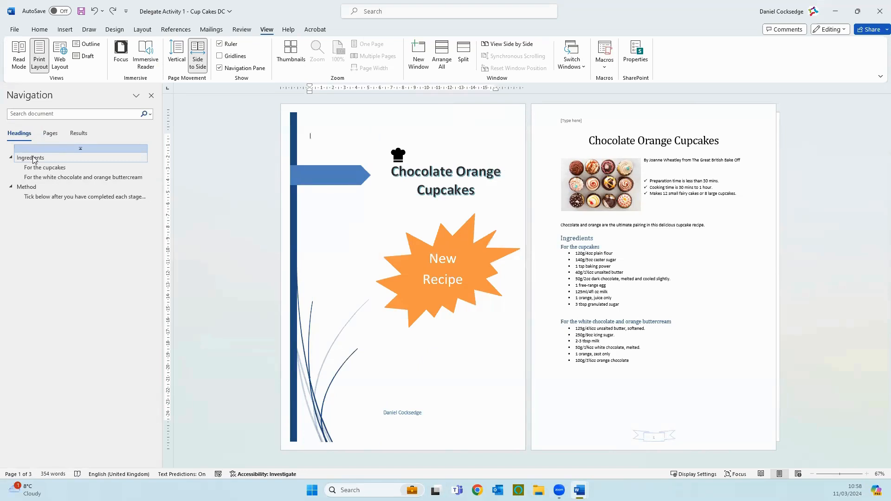
click(295, 49)
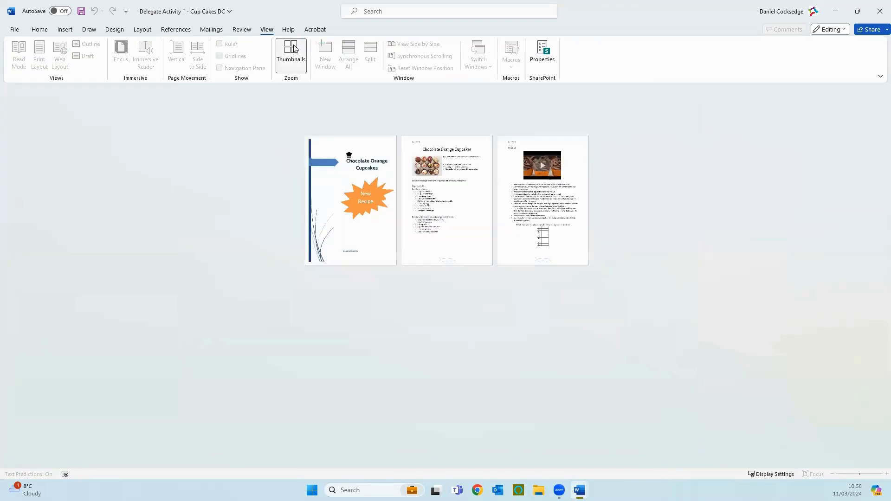
click(290, 54)
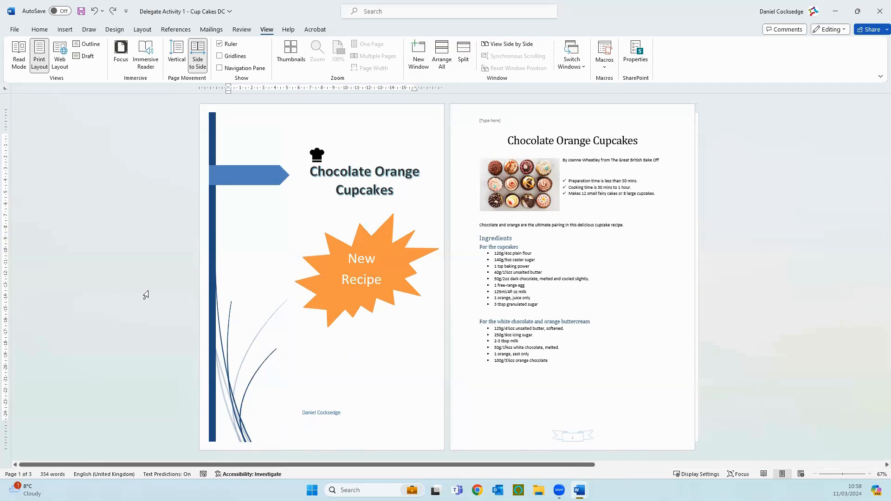
- View the Help topics and the Word training topics, and close the Help pane
click(288, 30)
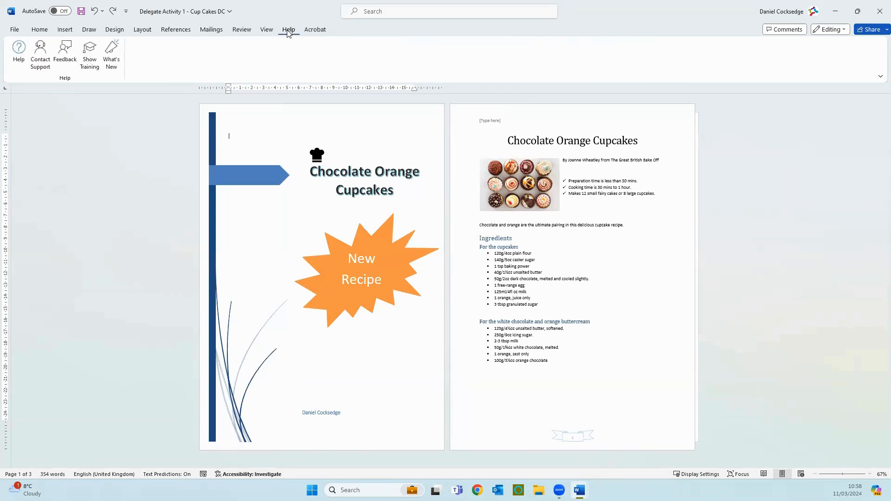
click(18, 55)
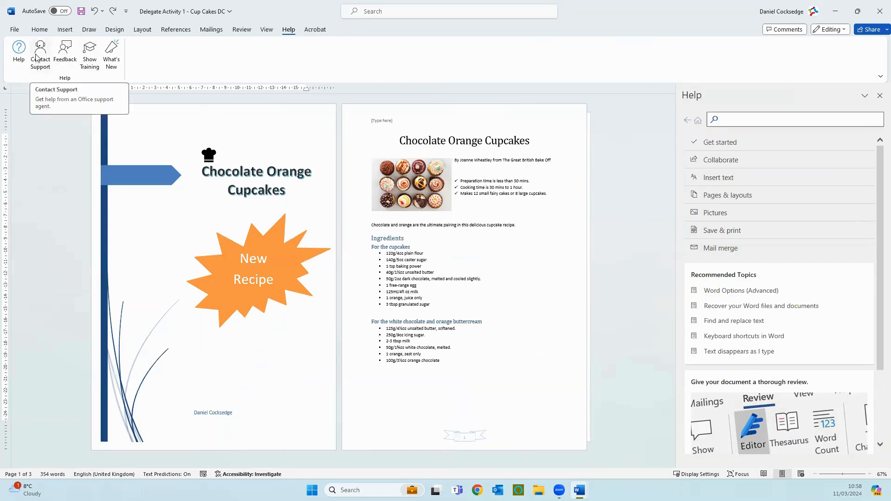
click(90, 66)
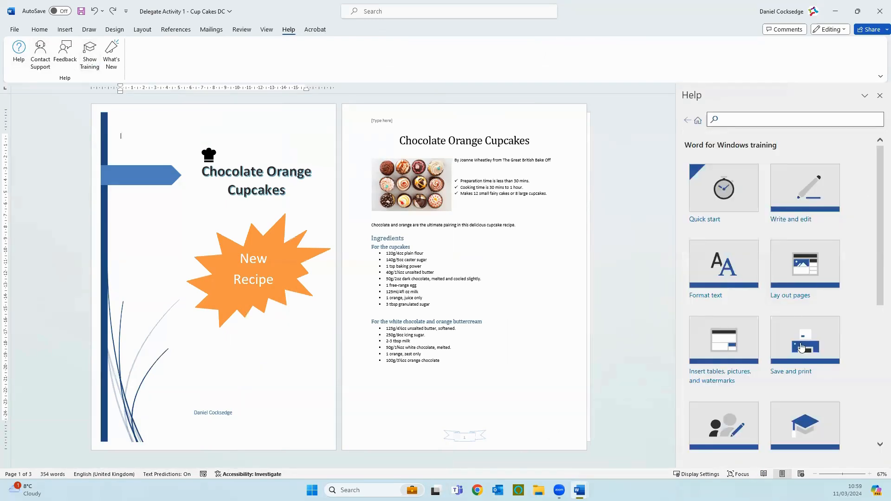
click(879, 96)
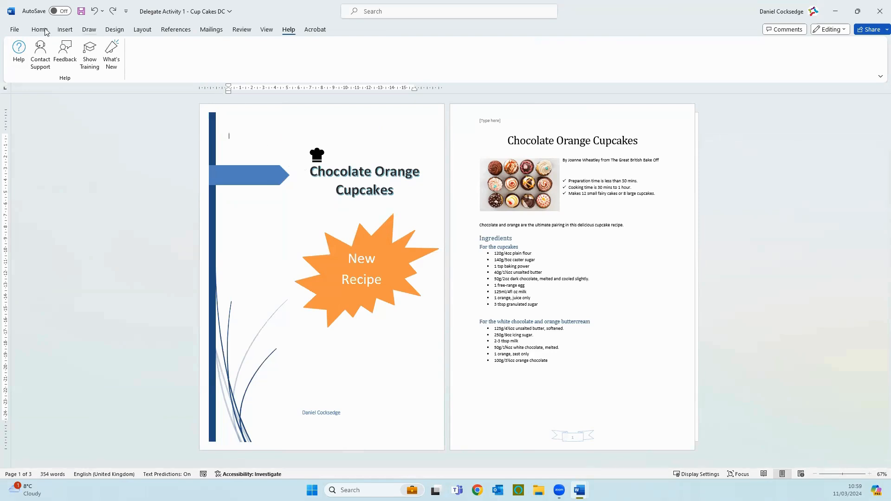
- Browse the OneDrive - Switch Direction folders as a Save As location and return to the document without saving
click(14, 30)
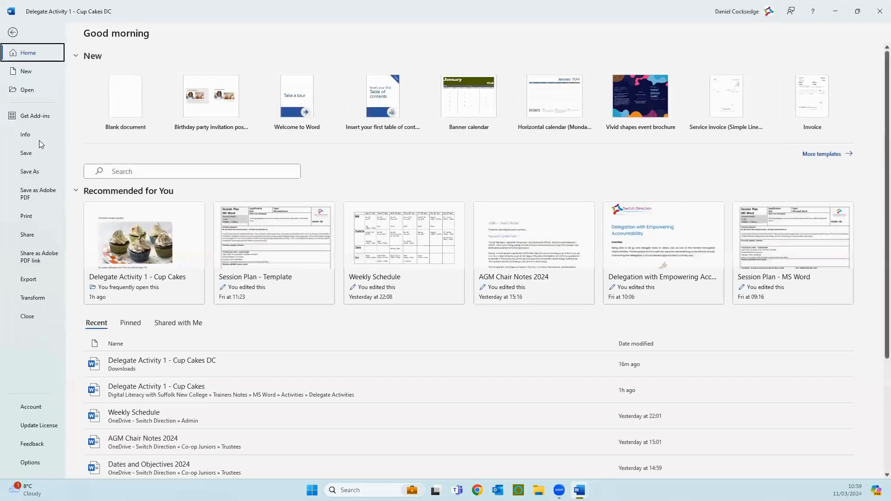
click(32, 178)
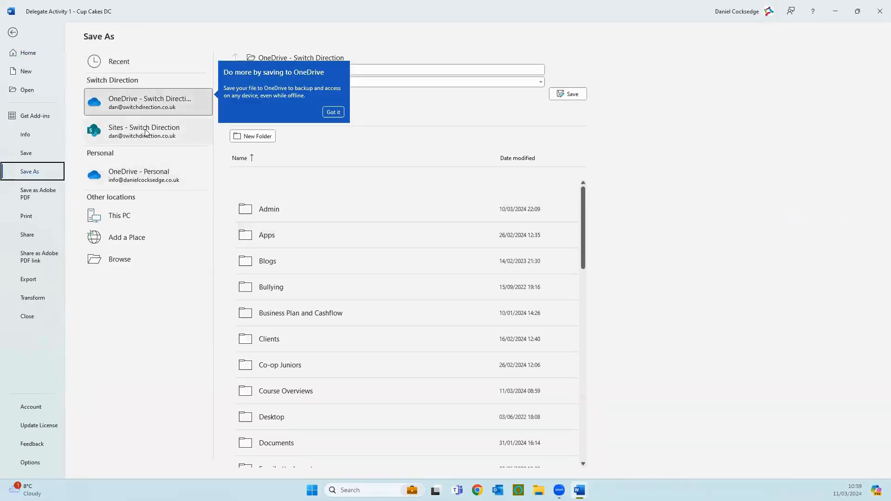
click(128, 102)
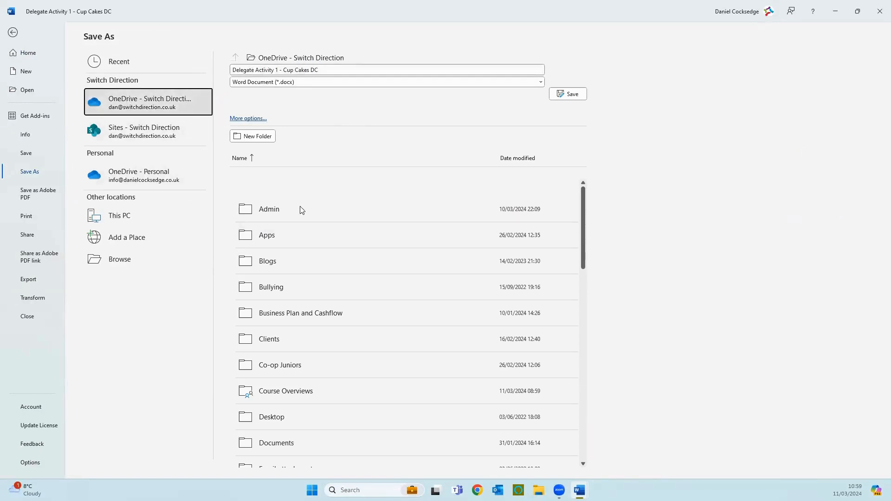
scroll(328, 388, down, 5)
scroll(328, 388, up, 5)
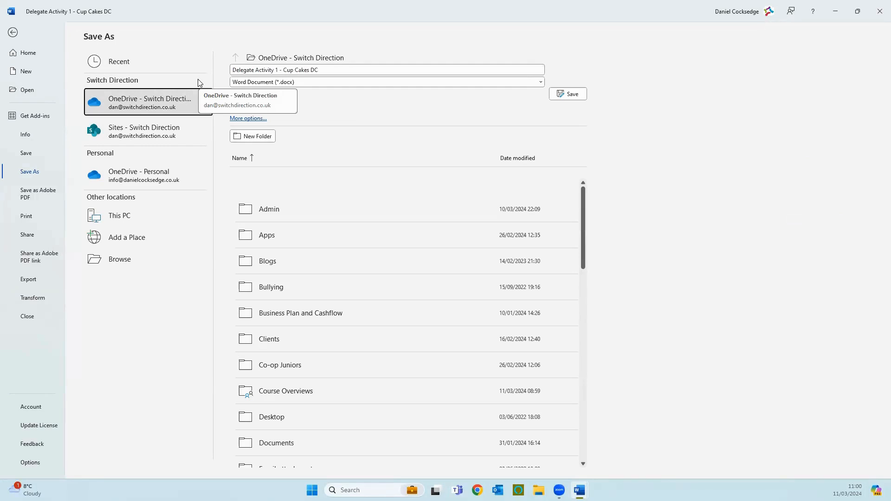
click(347, 70)
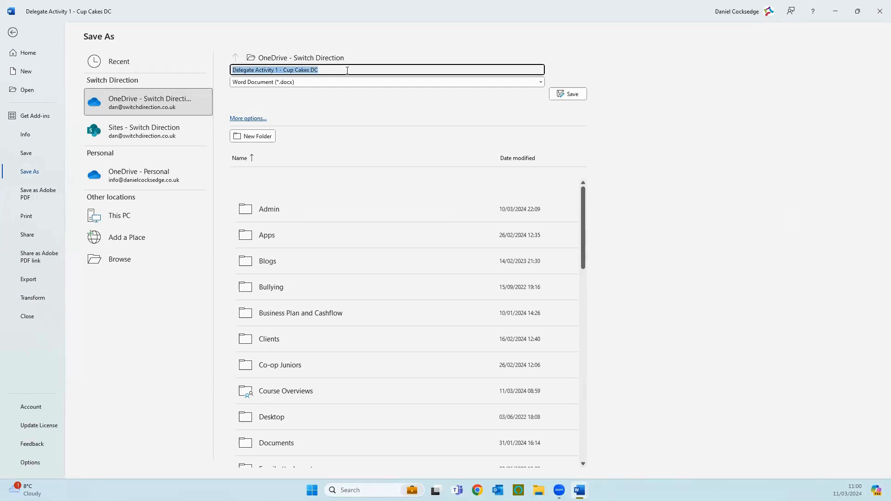
click(14, 32)
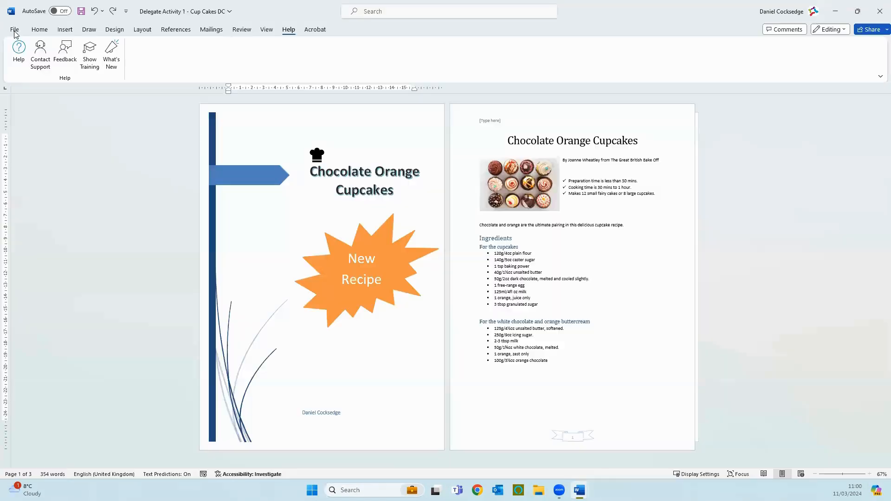
- Turn on AutoSave by uploading the document to OneDrive - Switch Direction
click(65, 12)
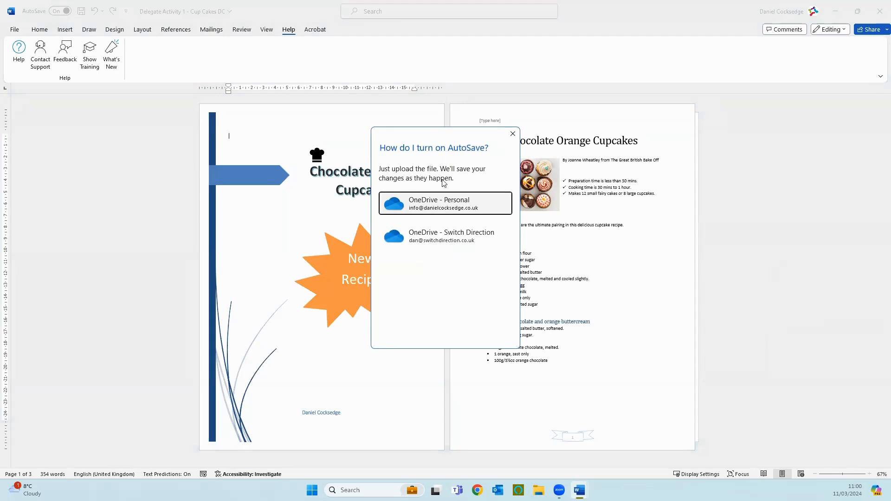
click(444, 238)
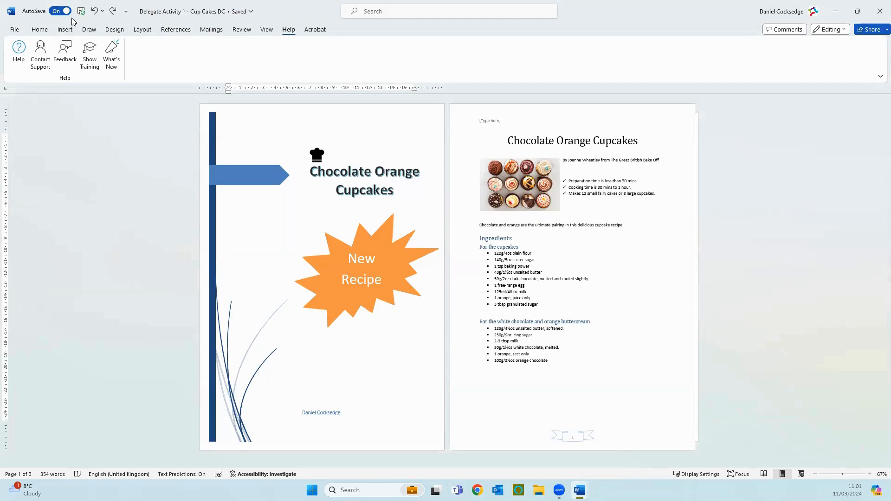
- Start sharing the document, look at the options for sending a link or copy, and set the recipient permission to Can view
click(877, 31)
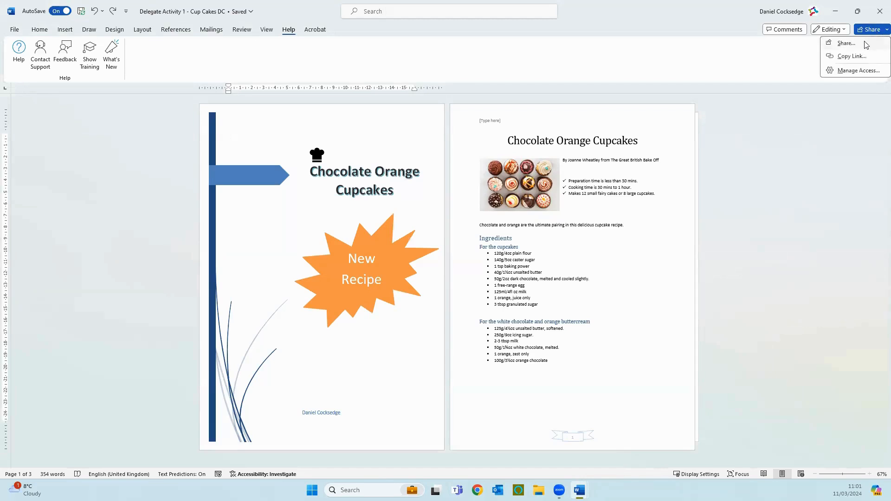
click(856, 43)
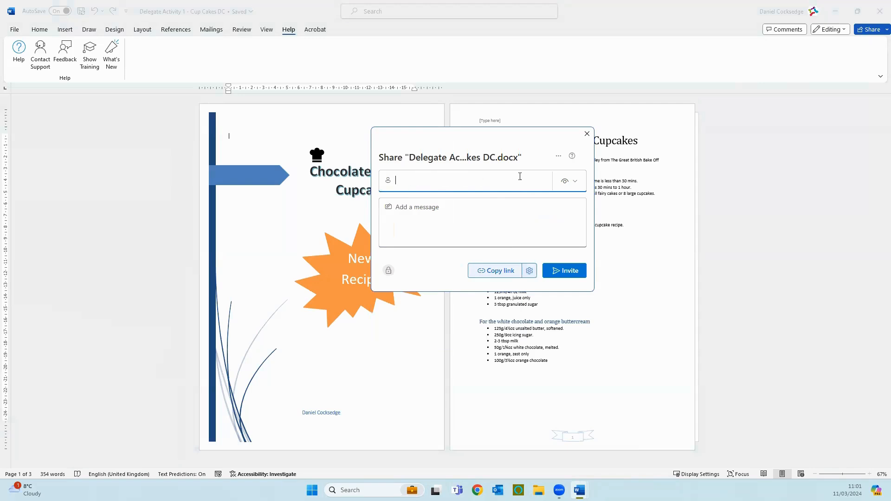
click(557, 157)
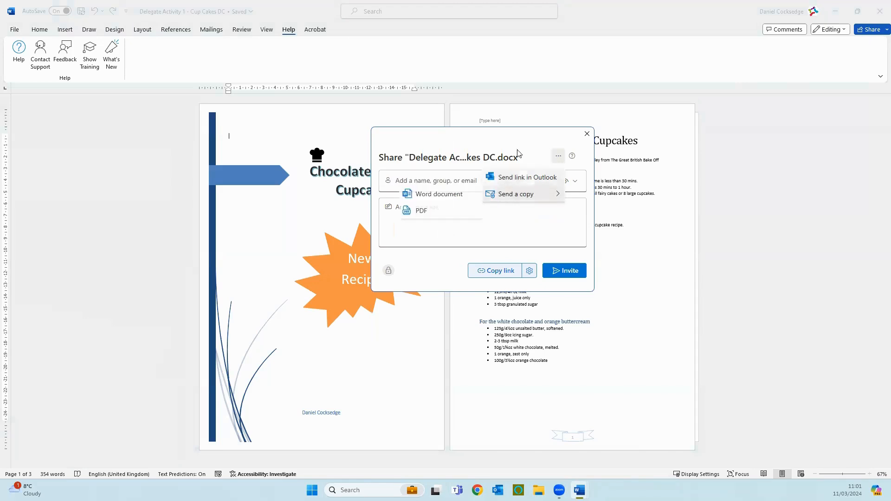
click(515, 163)
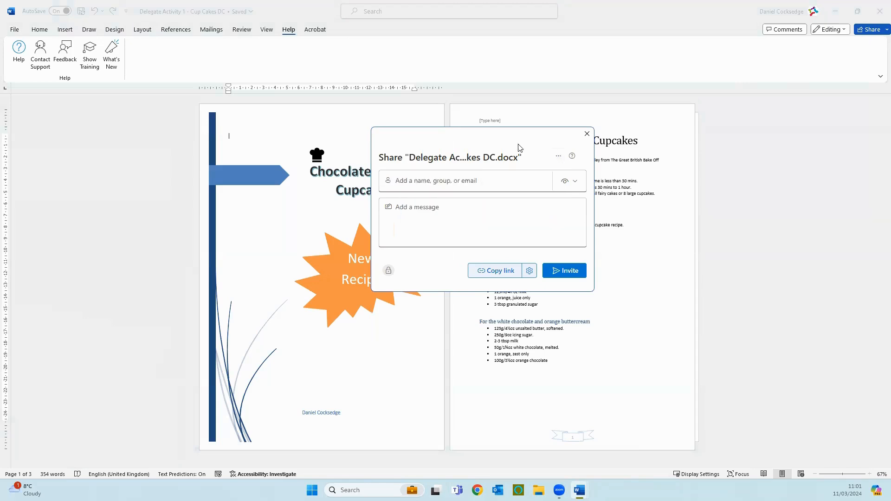
click(571, 182)
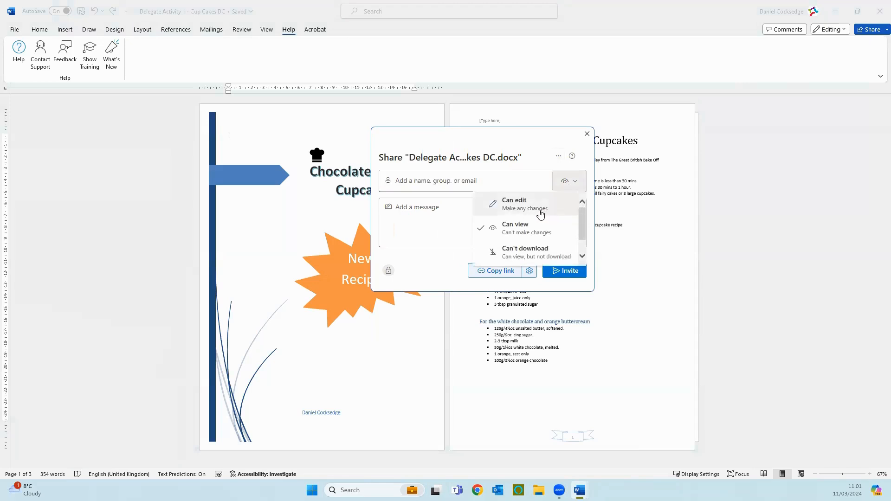
click(534, 227)
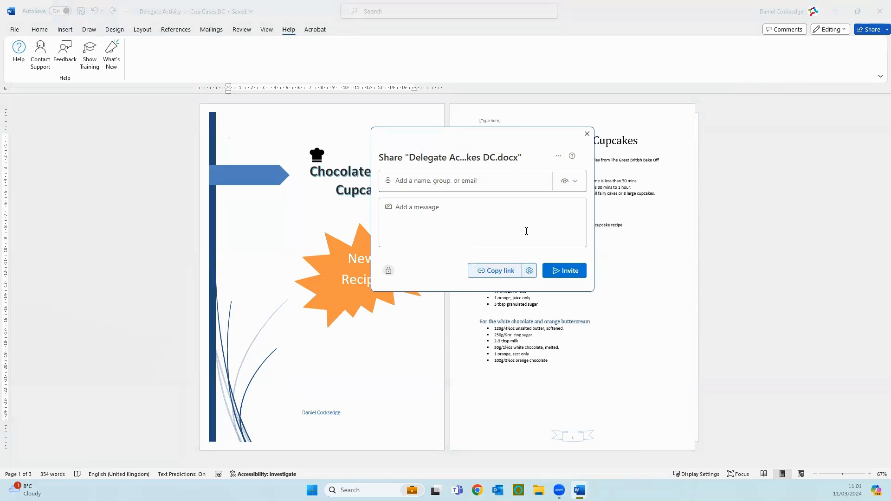
- Add a colleague as the share recipient and write the message "Thought you may like this!", signed with the sender's first name
click(424, 182)
text(un)
click(426, 207)
click(428, 234)
text(Though t you may like this!)
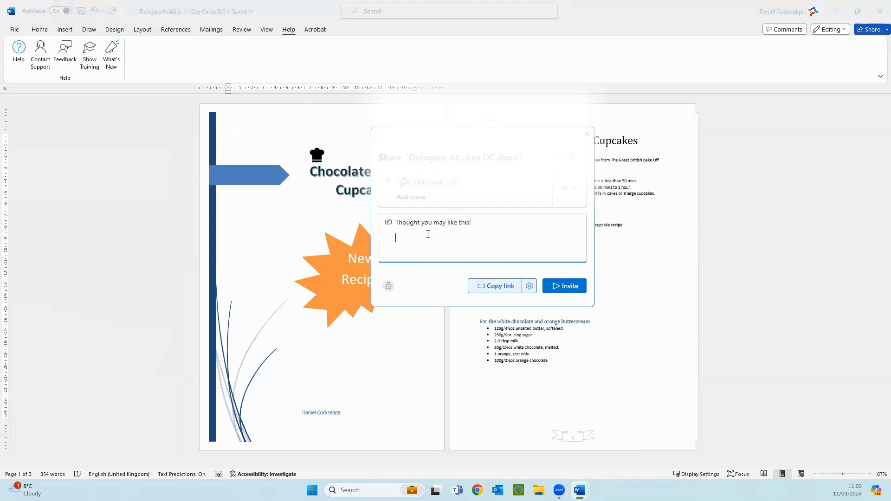
text(Dan)
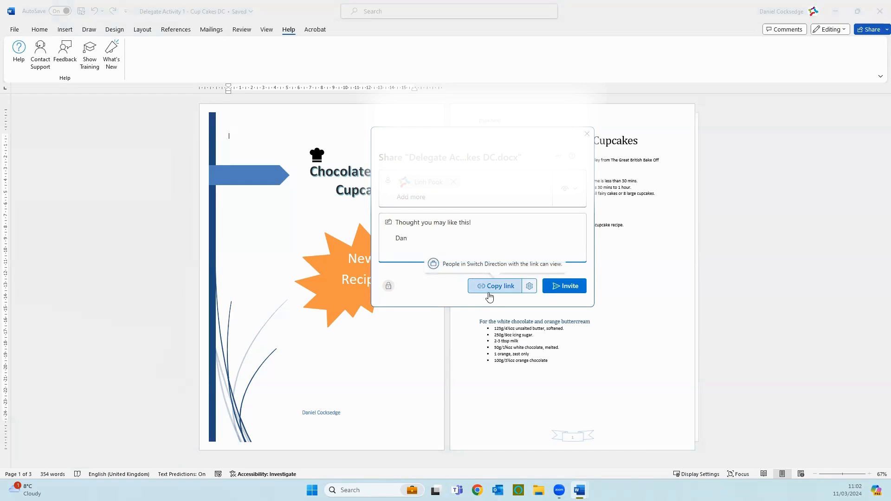
- Check the link settings with the permission kept at Can view, return to the share form, and send the invitation
click(530, 287)
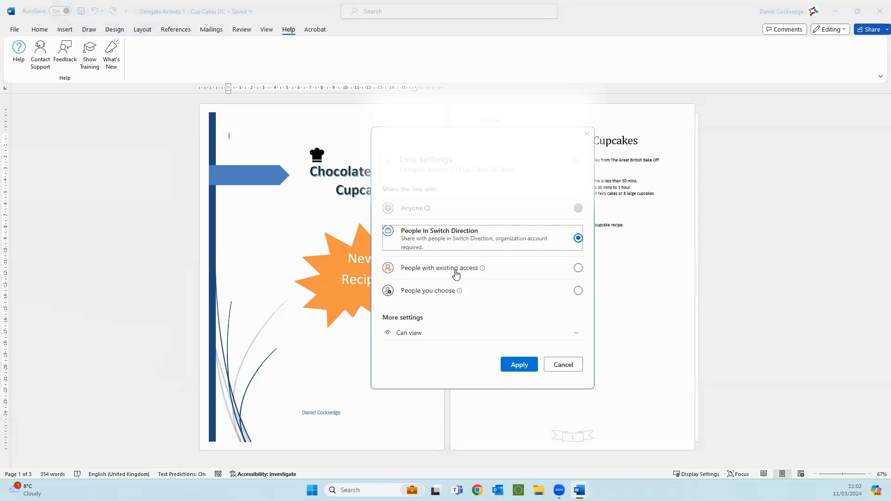
click(448, 333)
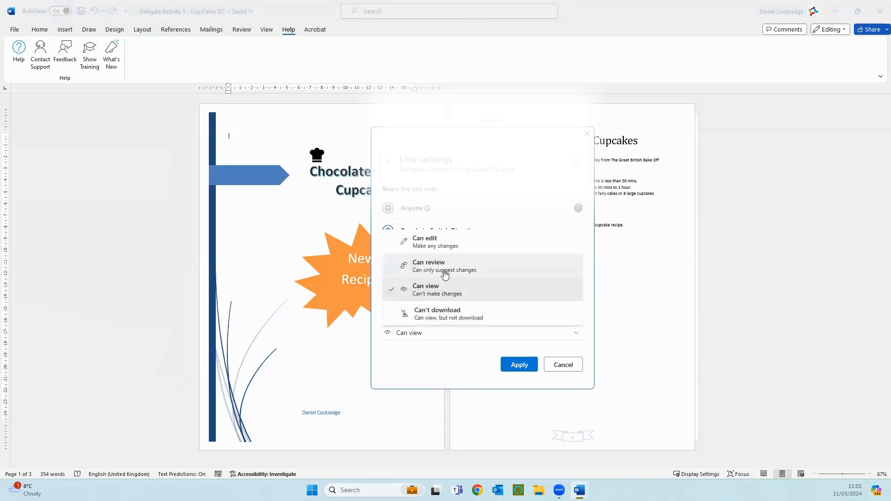
click(442, 290)
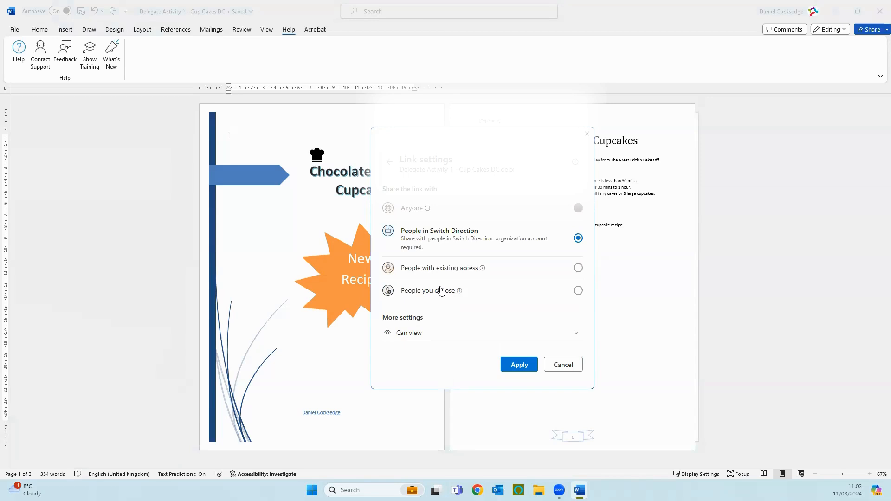
click(441, 291)
click(578, 285)
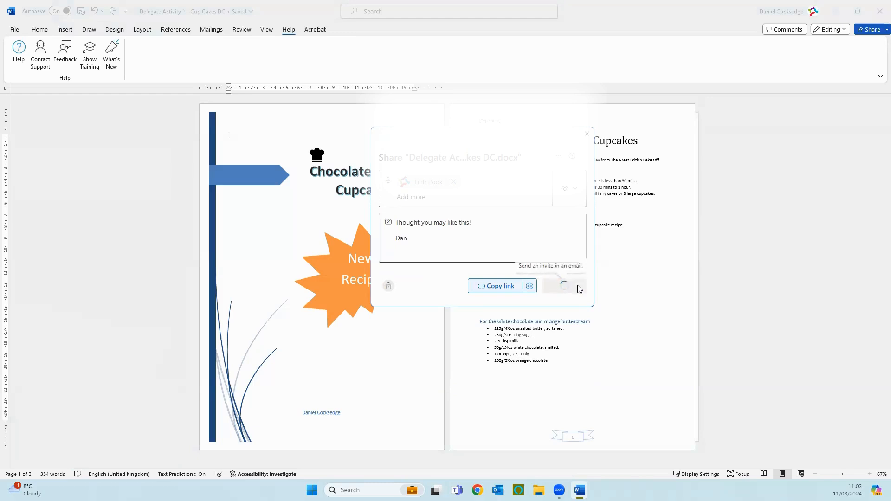